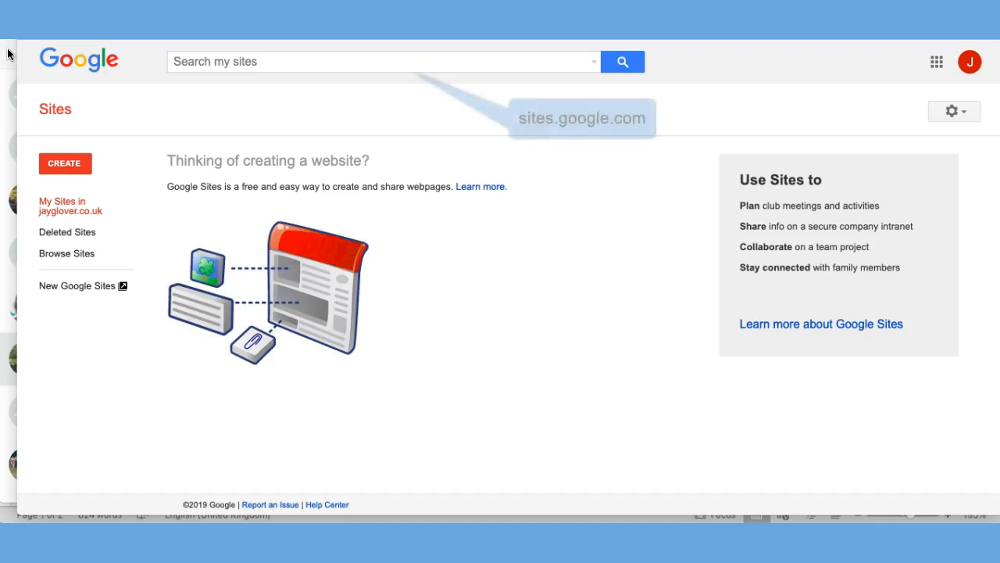
# Create a blank website in new Sites
pyautogui.click(937, 63)
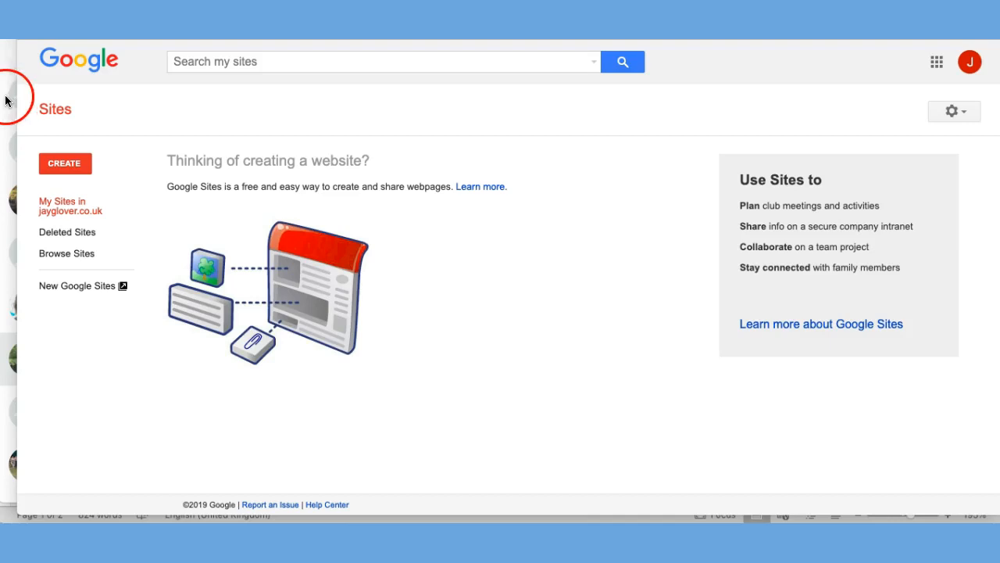
pyautogui.click(62, 166)
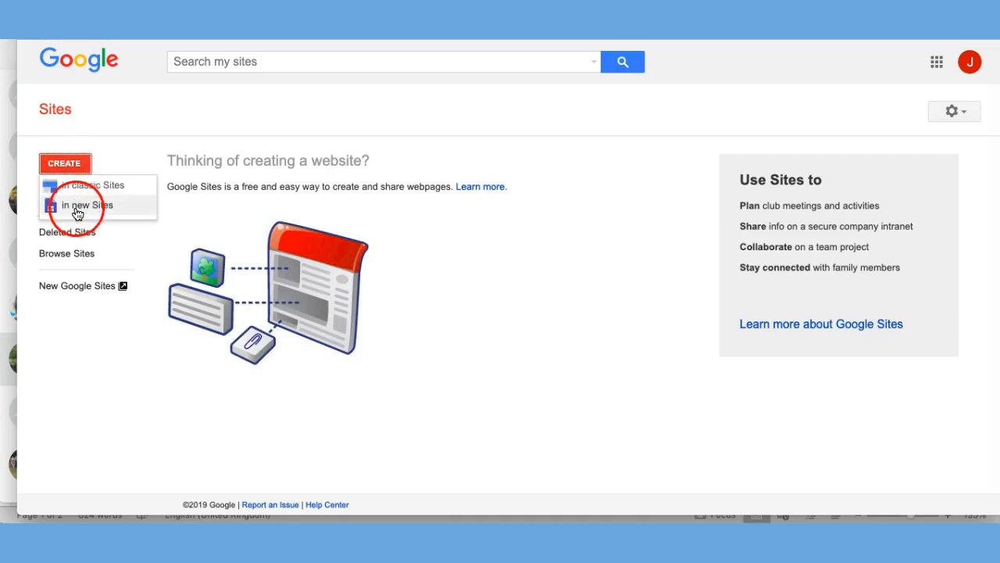
pyautogui.click(76, 208)
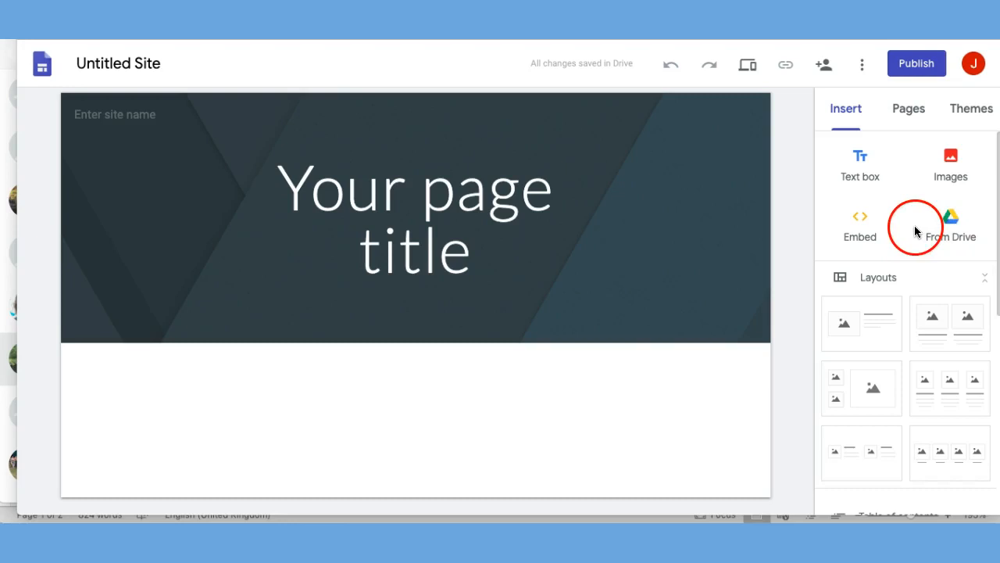
pyautogui.scroll(-2, 913, 379)
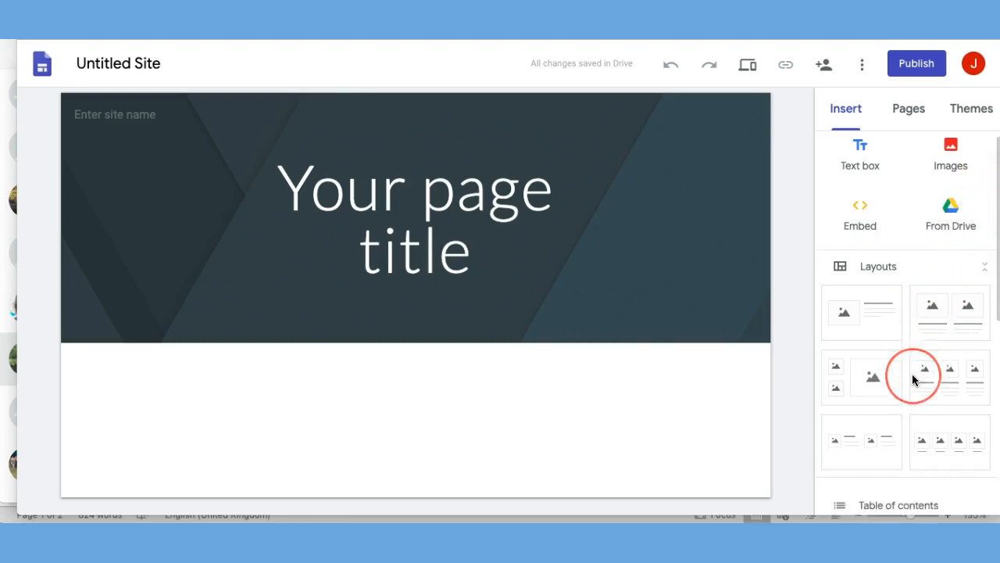
pyautogui.scroll(-5, 912, 378)
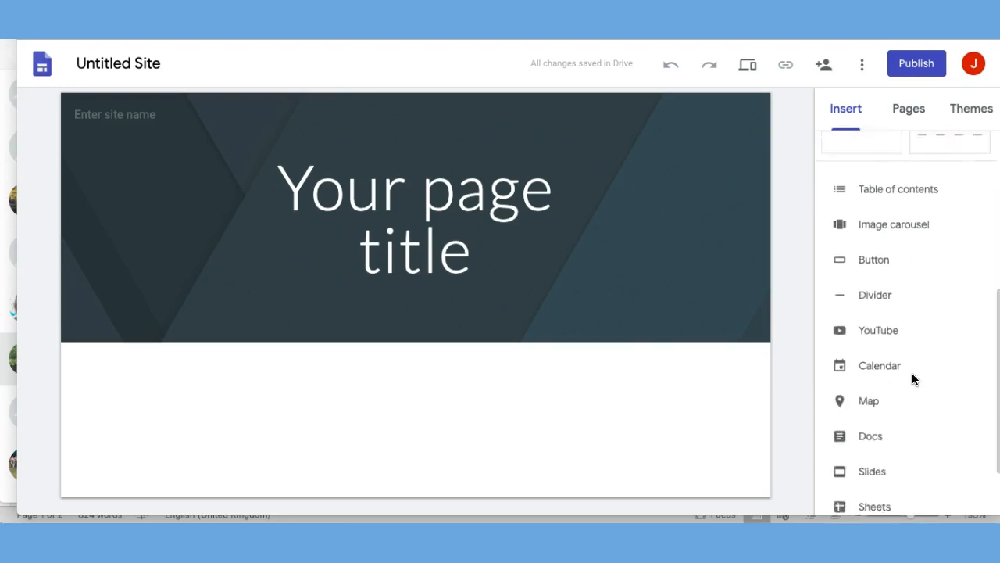
pyautogui.scroll(-1, 913, 372)
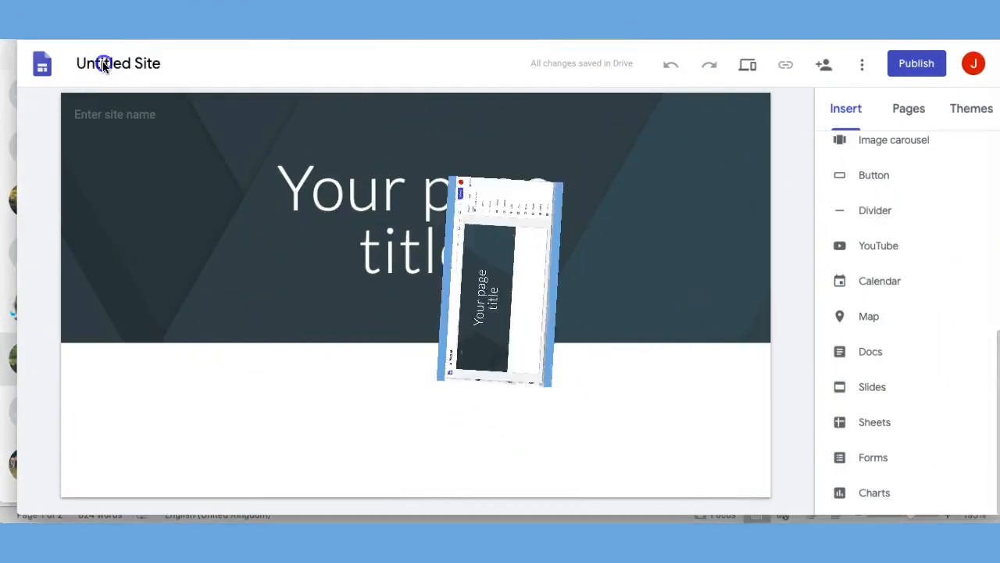
# Name the site document with the owner's first name in possessive form followed by "Demo Site"
pyautogui.click(101, 65)
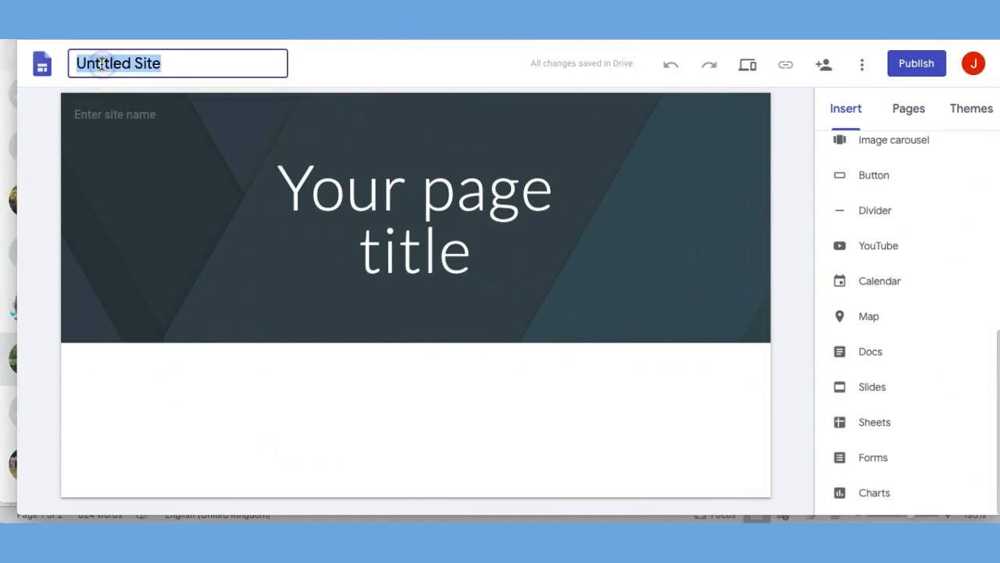
pyautogui.write("Jay's demo")
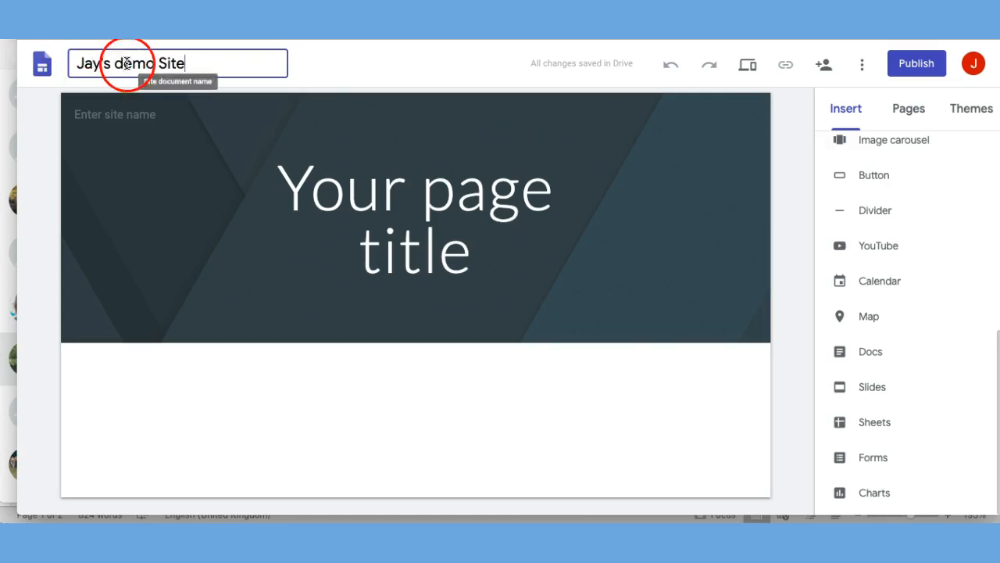
pyautogui.click(127, 63)
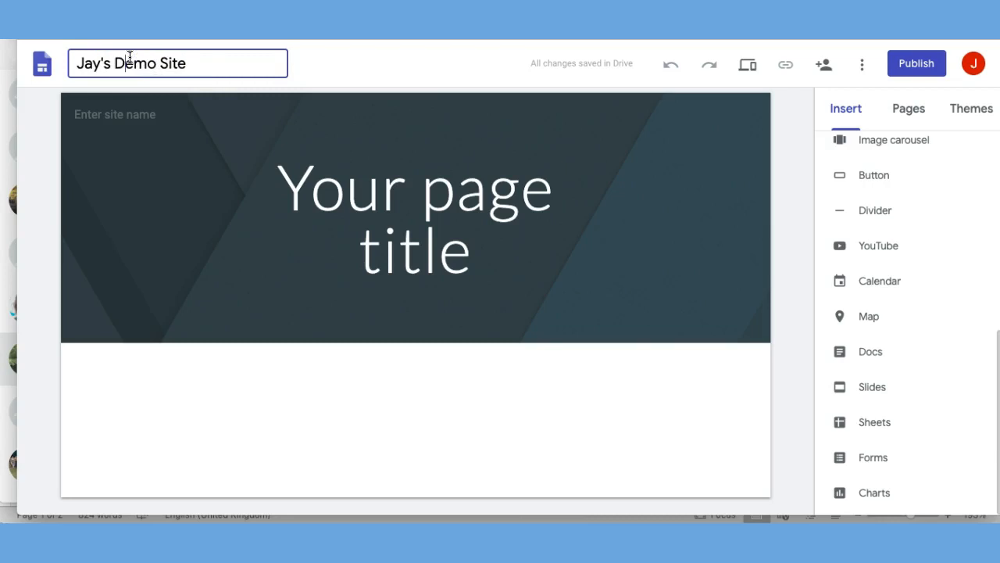
# Replace the placeholder page title with the owner's first name in possessive form followed by "Homepage"
pyautogui.click(357, 188)
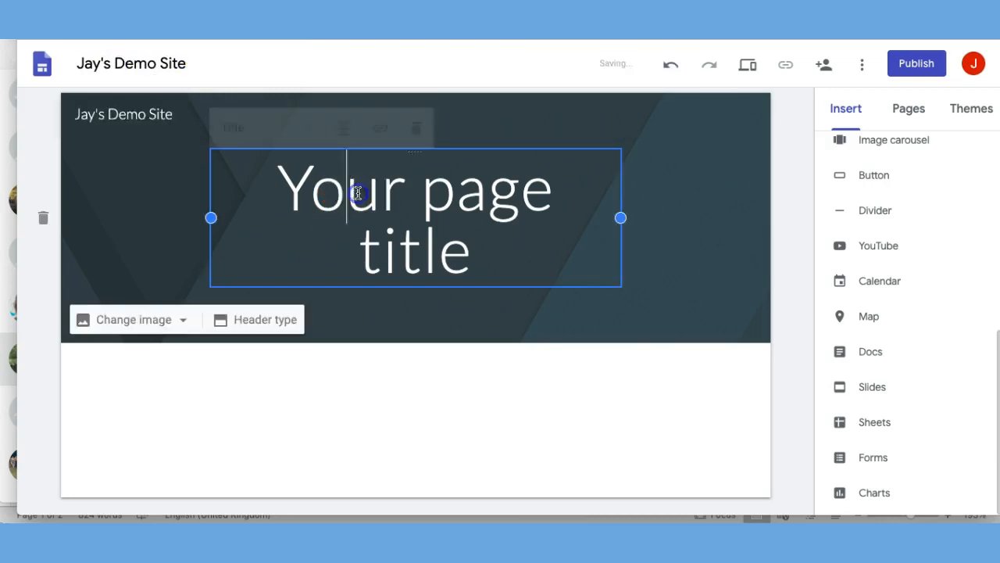
pyautogui.tripleClick(382, 193)
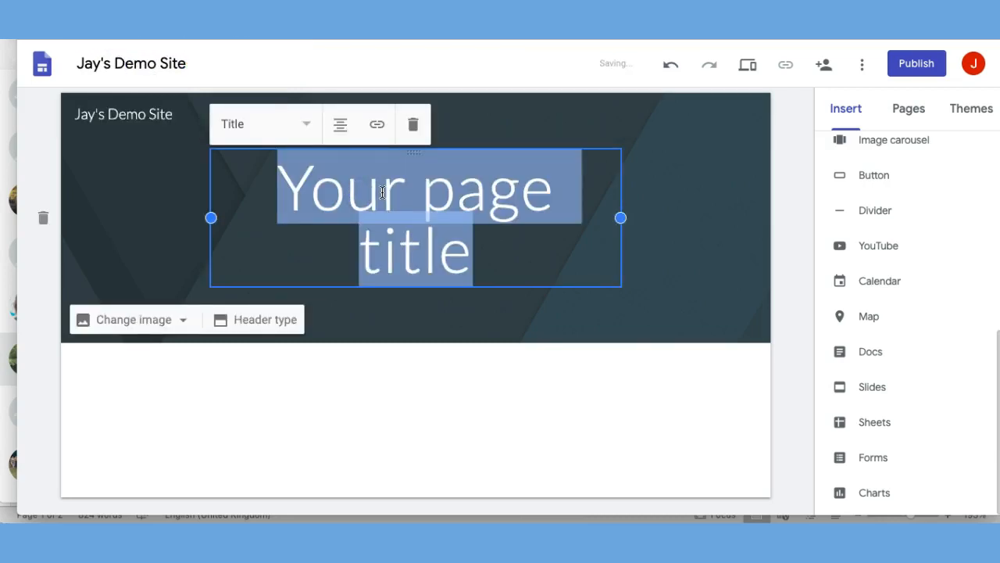
pyautogui.write("Jay's Homepage")
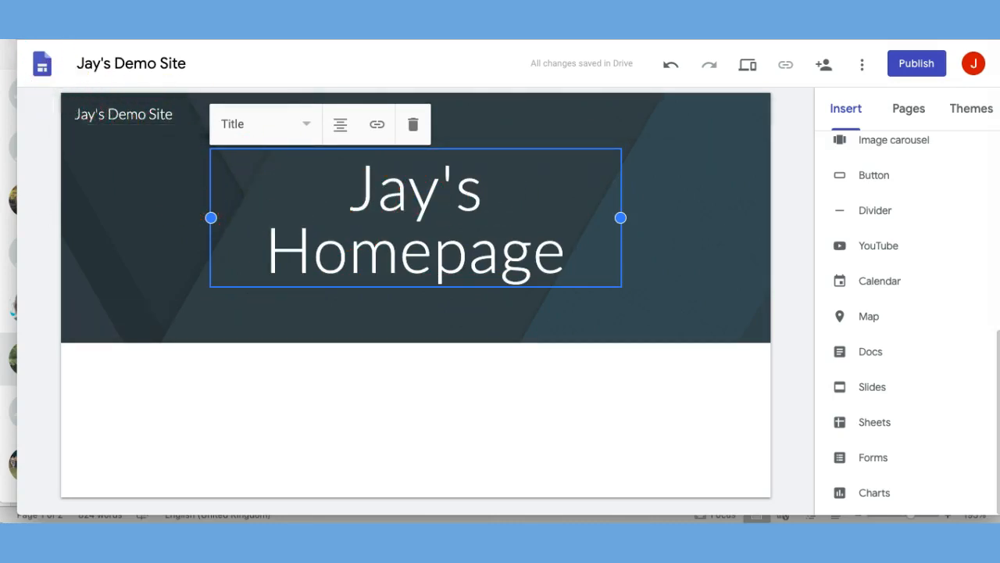
# Upload online-learning.jpg from Pictures as the header image and turn off its readability adjustment
pyautogui.scroll(5, 904, 320)
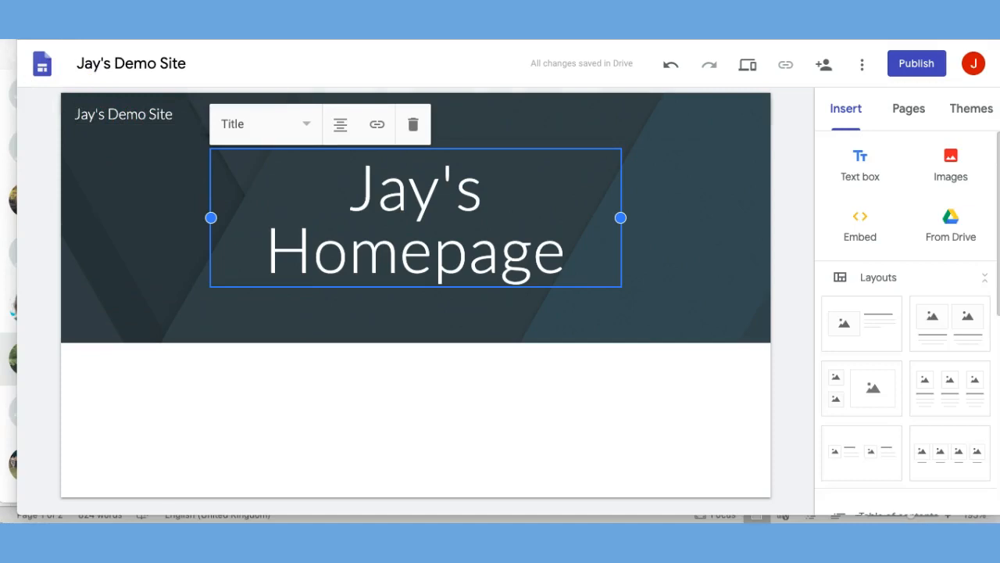
pyautogui.click(98, 318)
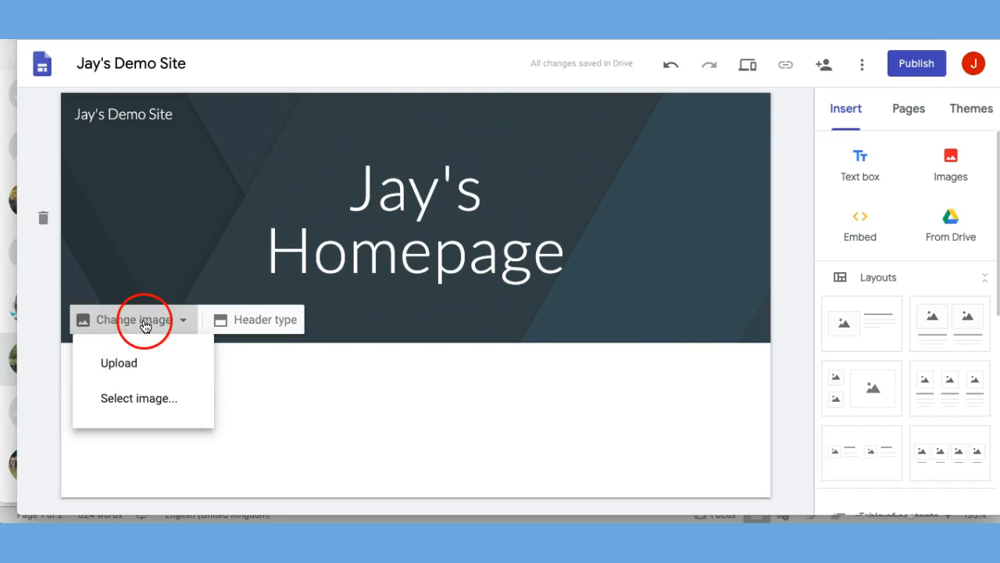
pyautogui.click(128, 368)
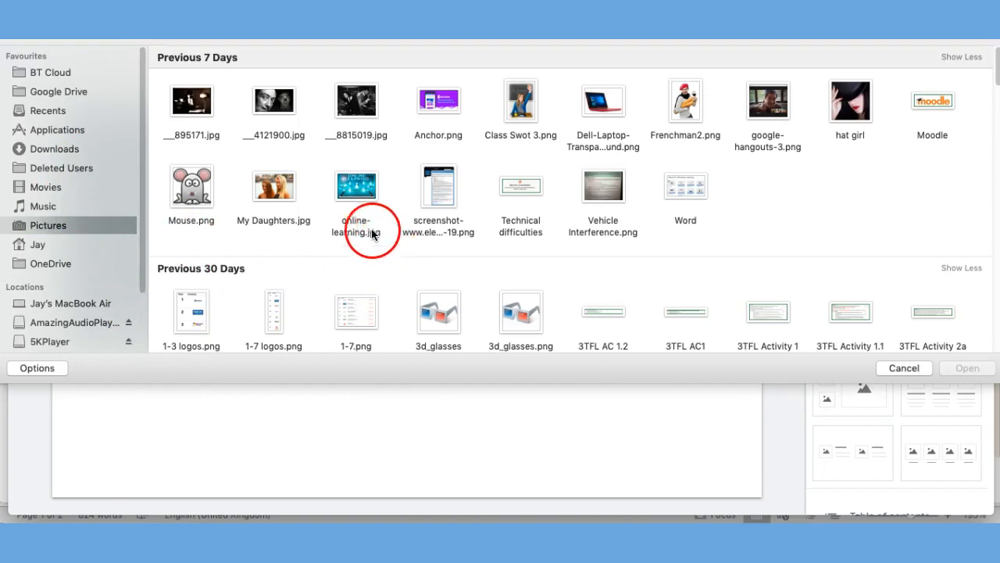
pyautogui.click(367, 191)
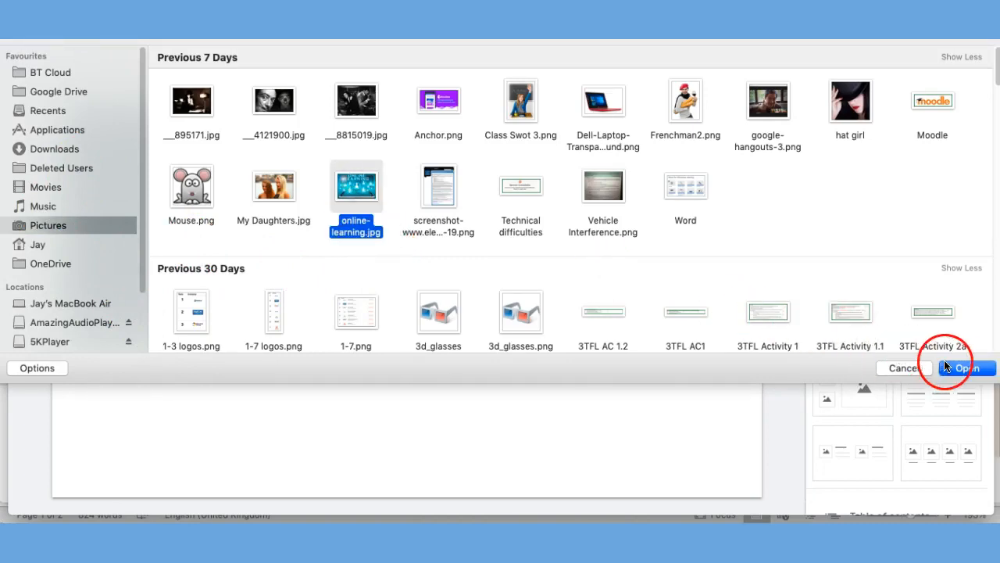
pyautogui.click(948, 367)
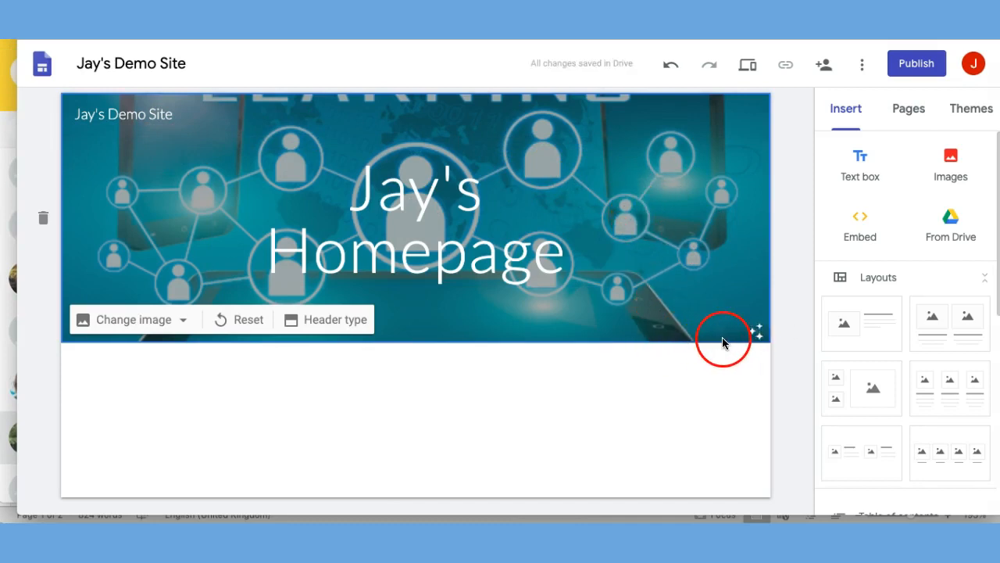
pyautogui.click(752, 334)
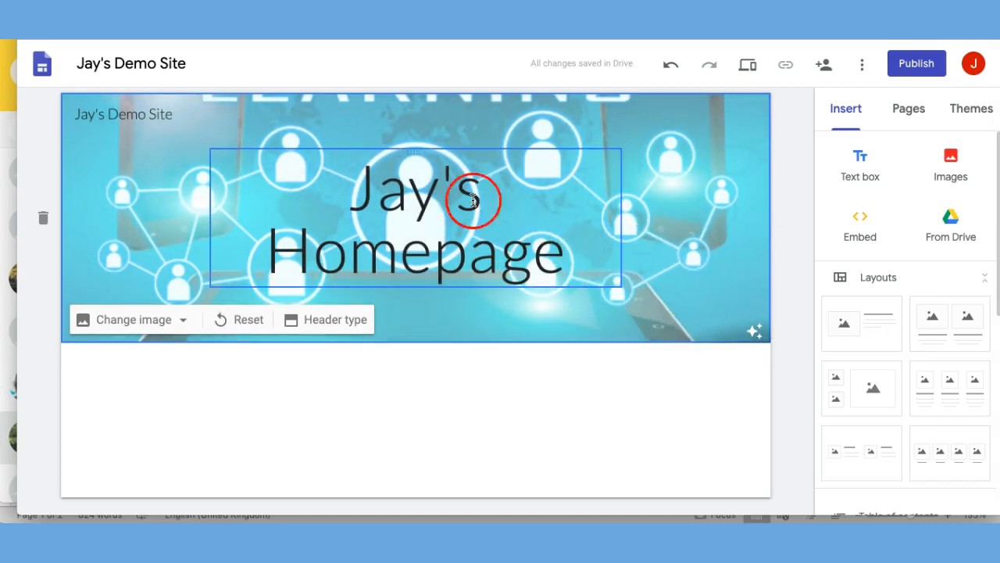
# Change the page title to the Subheading style and move it out of the header into the section below
pyautogui.click(406, 192)
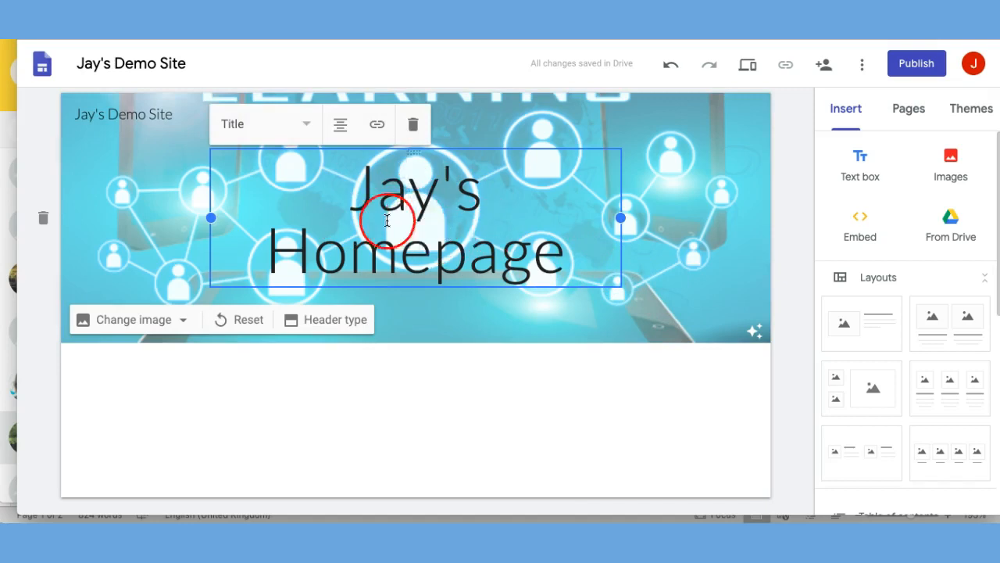
pyautogui.click(304, 127)
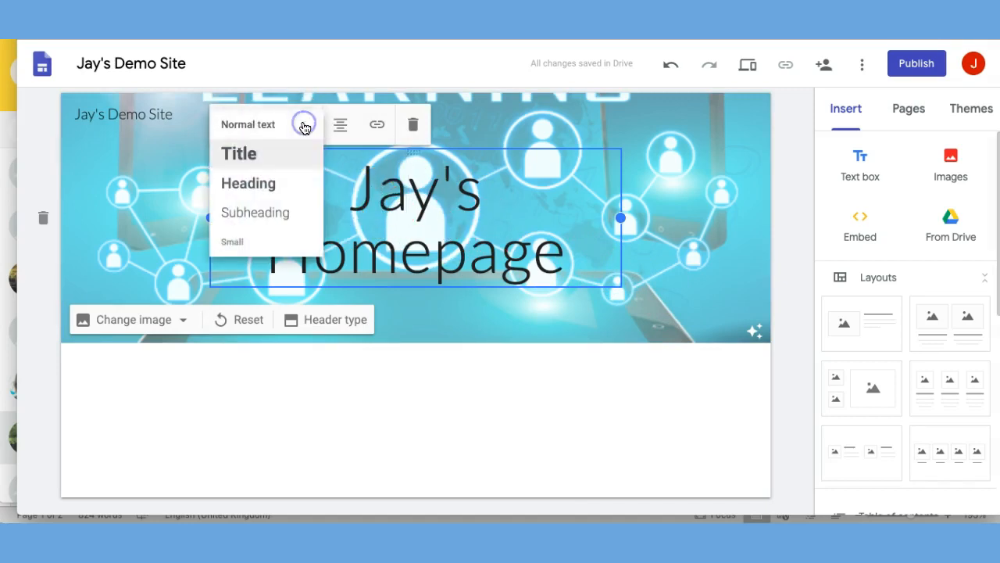
pyautogui.click(262, 219)
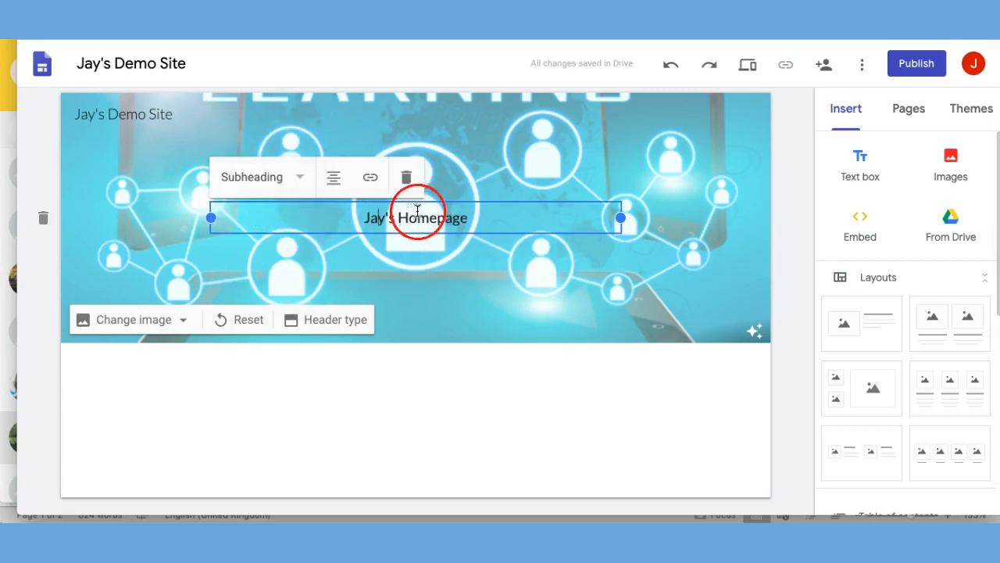
pyautogui.moveTo(414, 205); pyautogui.dragTo(370, 345)
pyautogui.click(409, 345)
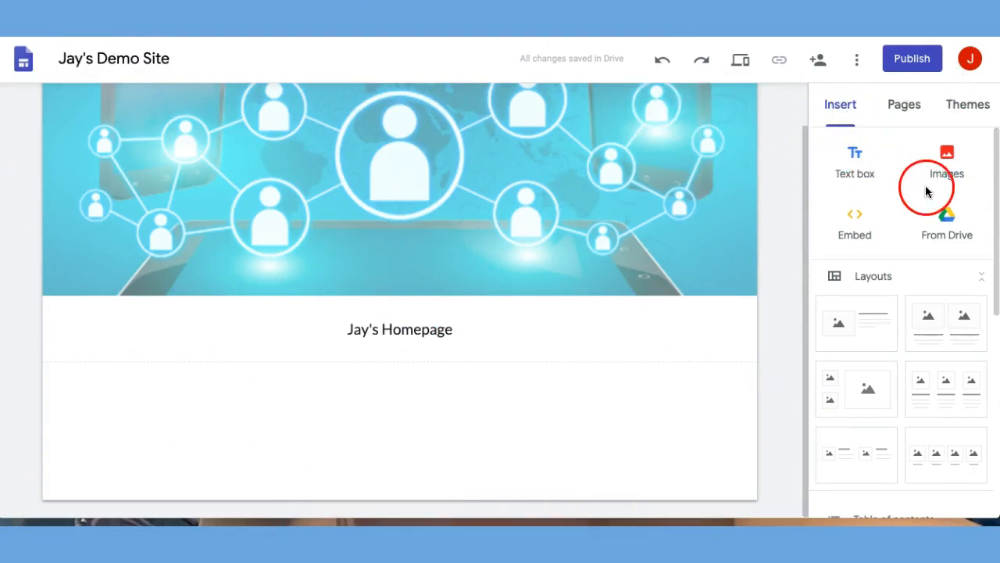
# Add a text box under the title welcoming visitors to the owner's "demonstration of Google Sites", naming the owner, in Heading style
pyautogui.click(855, 164)
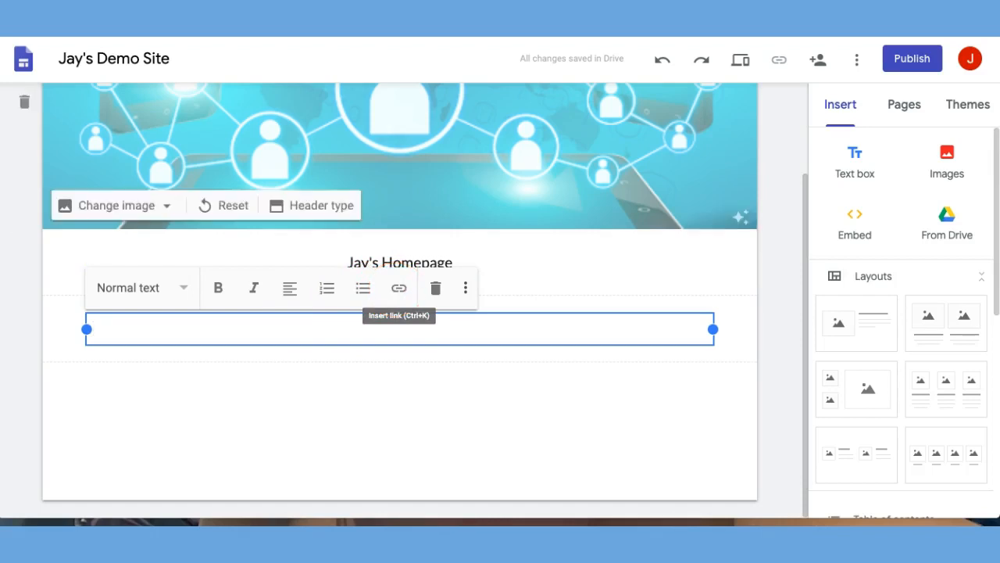
pyautogui.write("Welcome to Jay's demonstration of Google Sites")
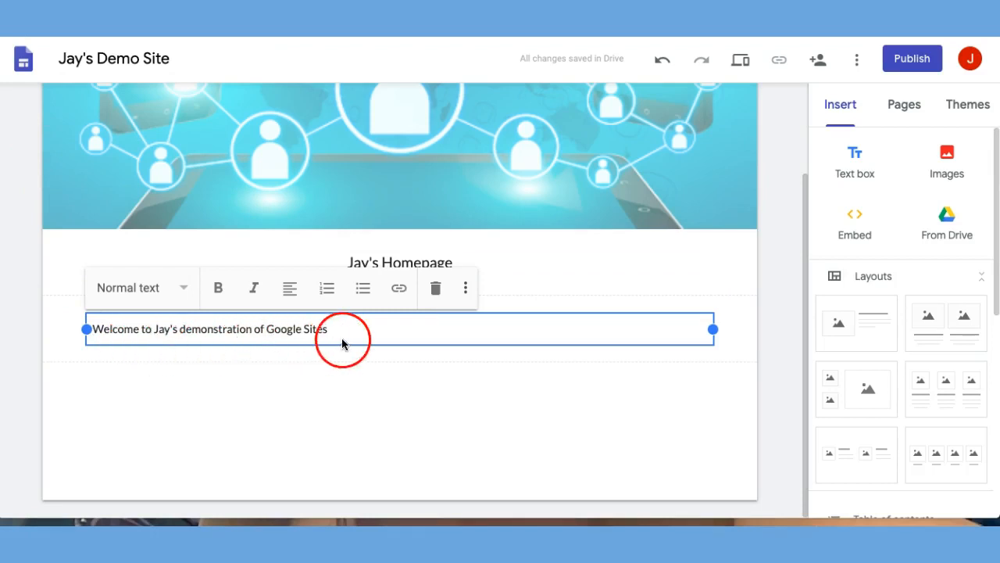
pyautogui.click(142, 289)
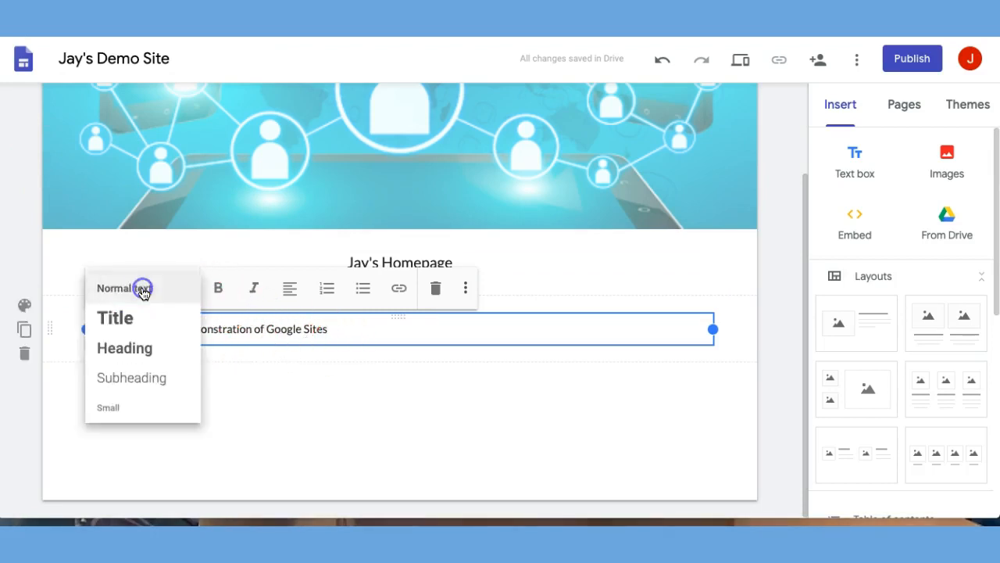
pyautogui.click(126, 349)
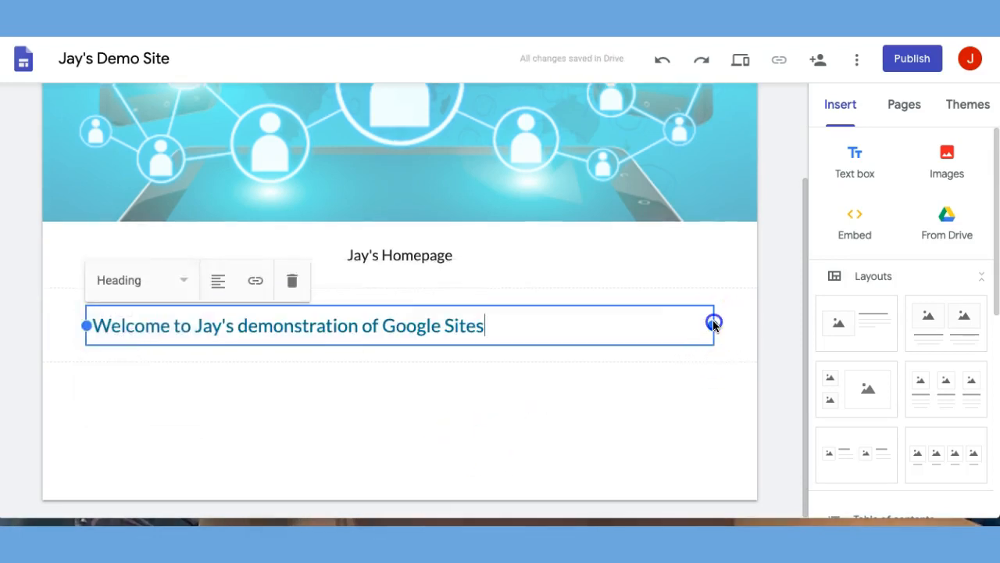
# Narrow the welcome text box to under half the page width and centre its text
pyautogui.moveTo(715, 330); pyautogui.dragTo(339, 332)
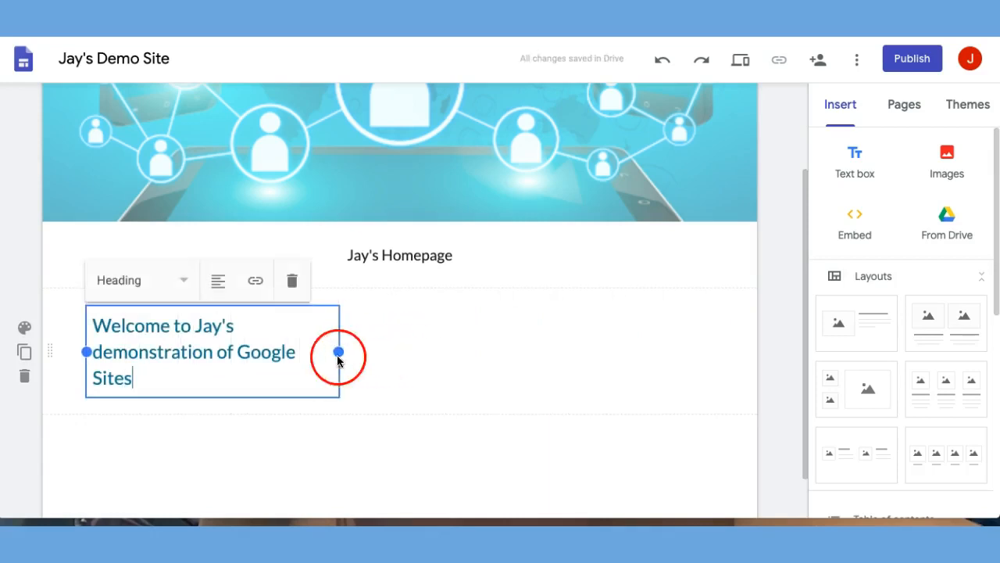
pyautogui.click(218, 280)
pyautogui.click(219, 323)
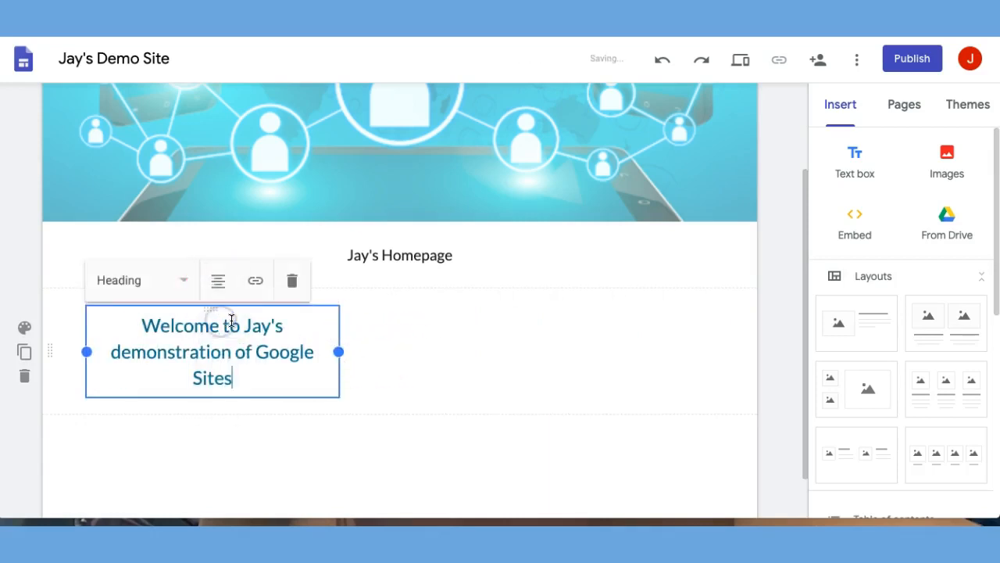
pyautogui.click(263, 382)
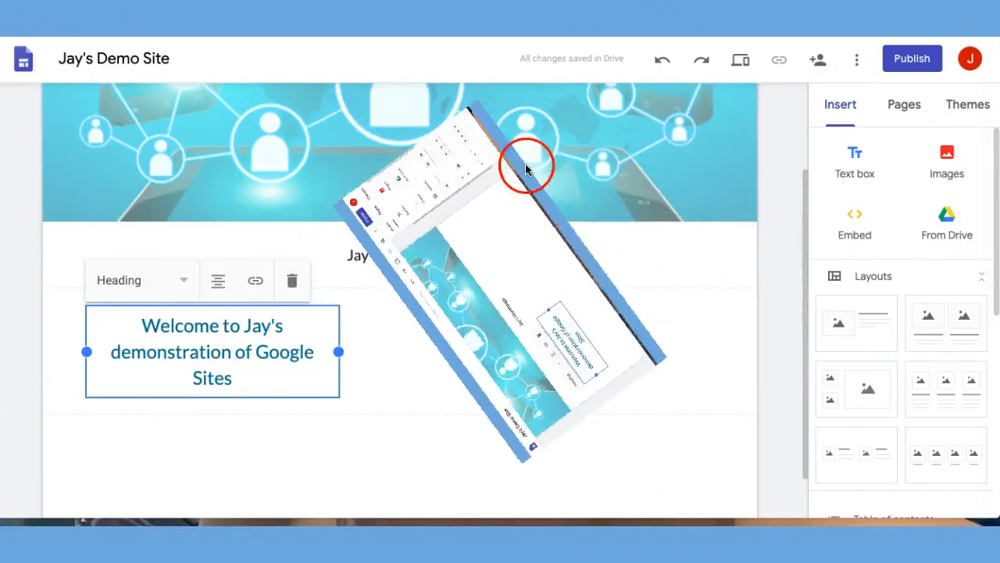
# Upload __8815019.jpg from Pictures beside the welcome heading and shrink it to about the heading's height
pyautogui.click(951, 159)
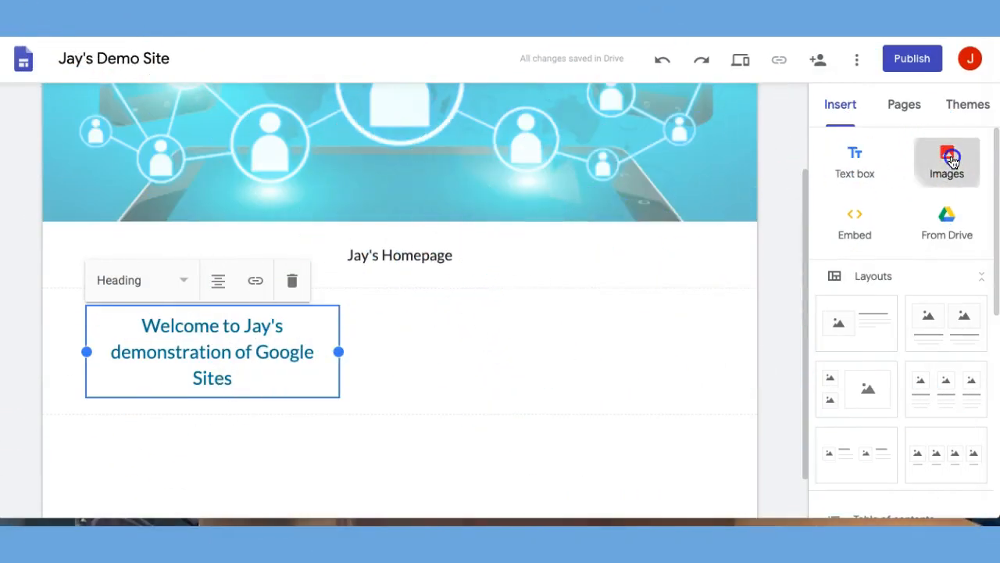
pyautogui.click(927, 214)
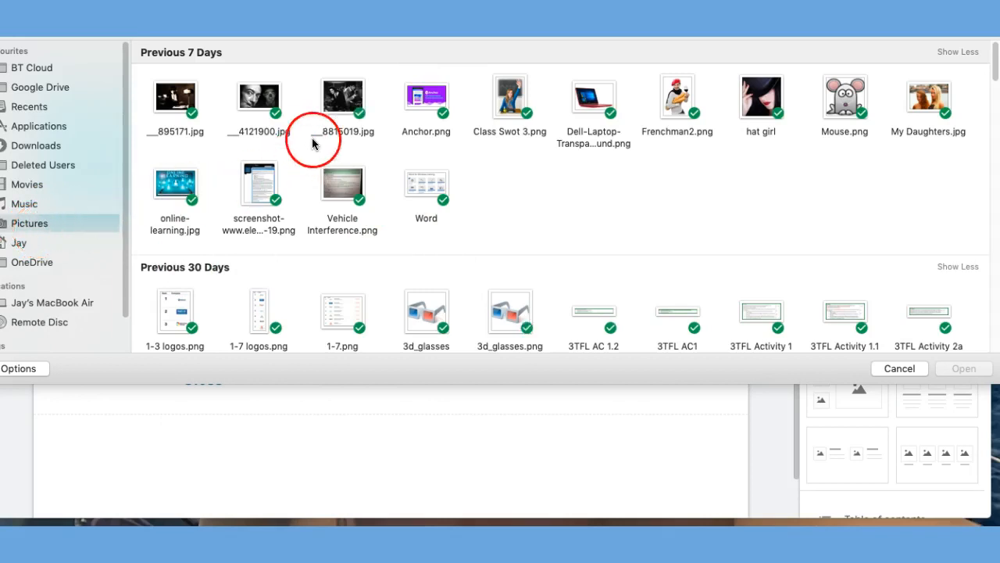
pyautogui.click(342, 106)
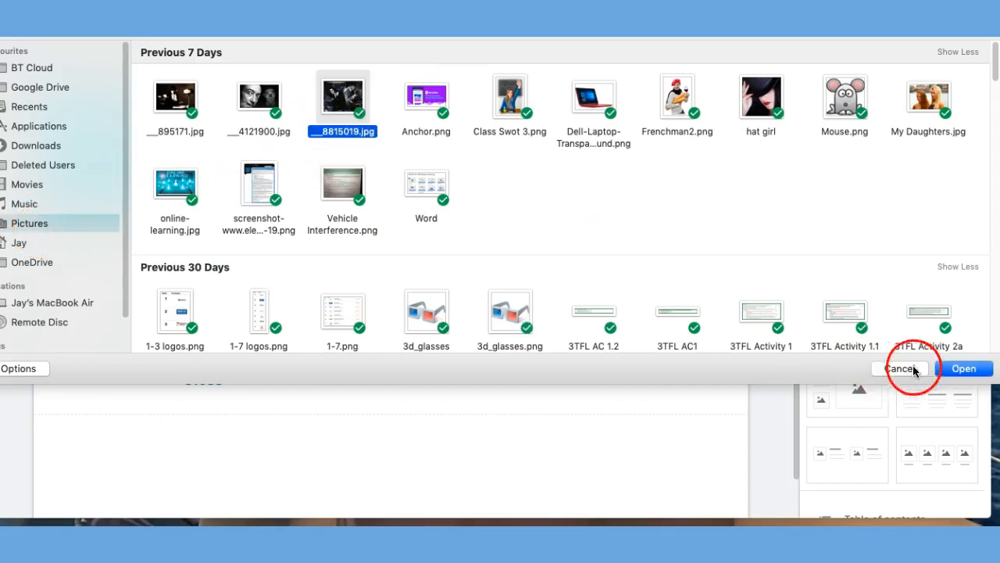
pyautogui.click(961, 368)
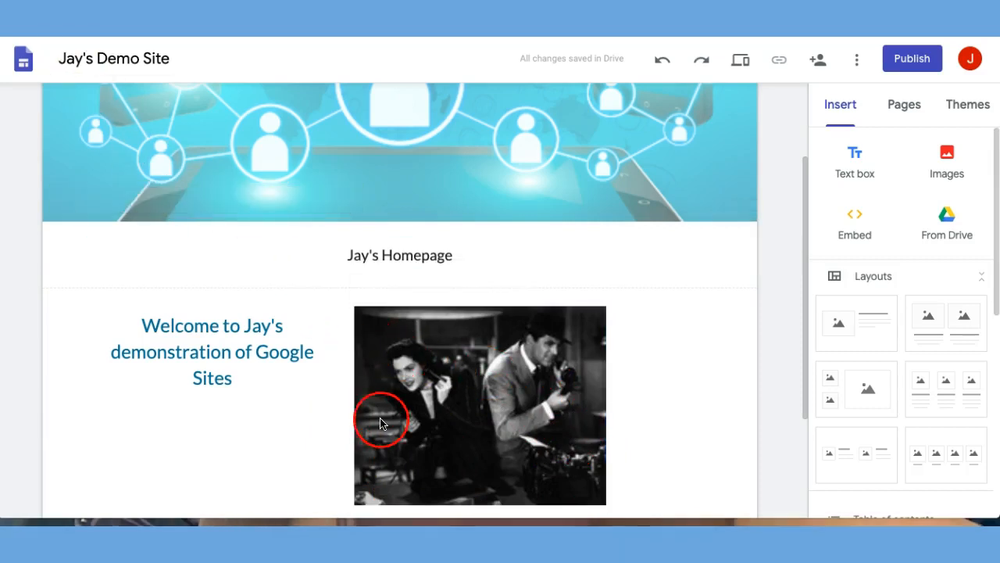
pyautogui.click(382, 417)
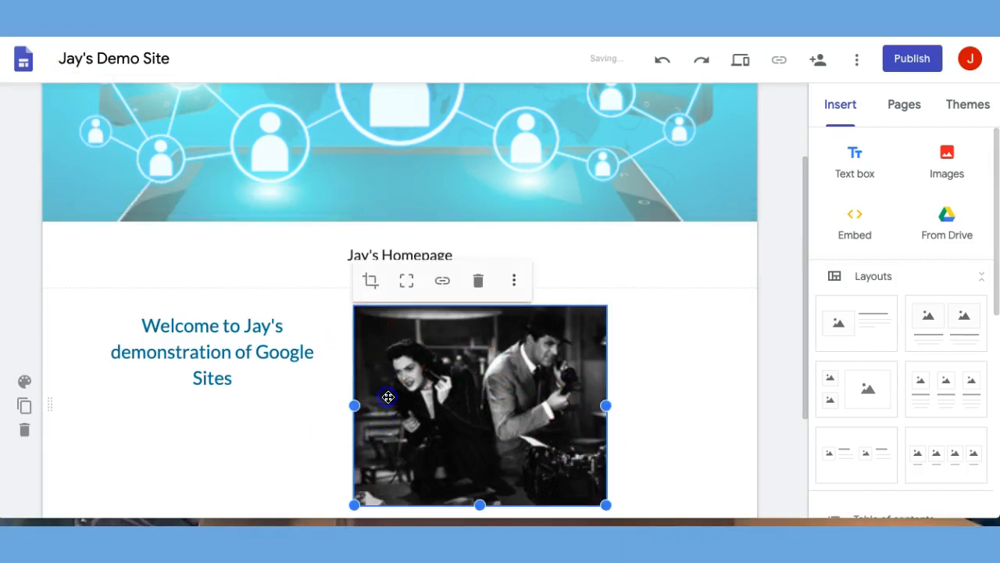
pyautogui.moveTo(355, 504); pyautogui.dragTo(496, 382)
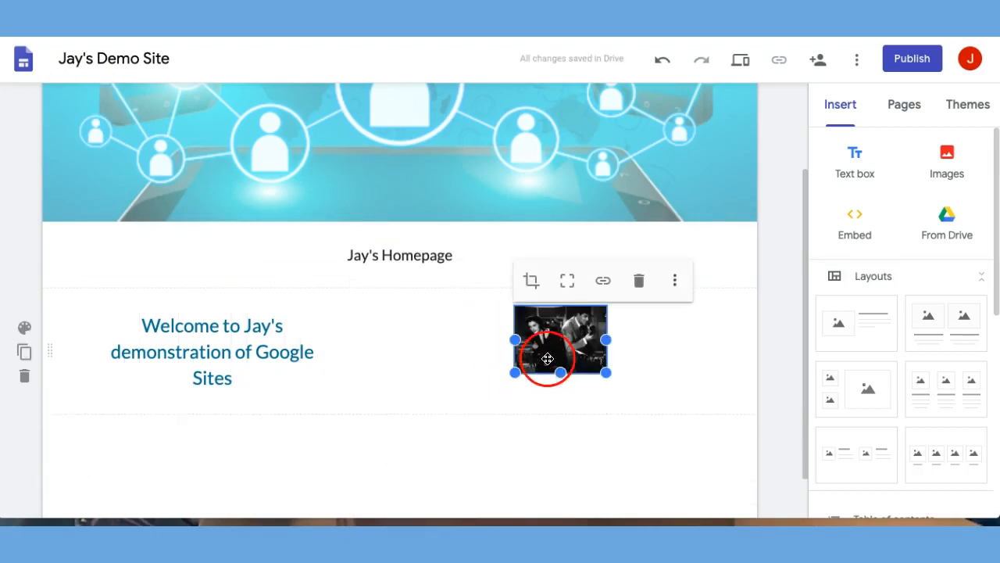
# Move the picture next to the welcome heading, enlarge it, and place a new text box on its other side
pyautogui.moveTo(559, 343); pyautogui.dragTo(414, 348)
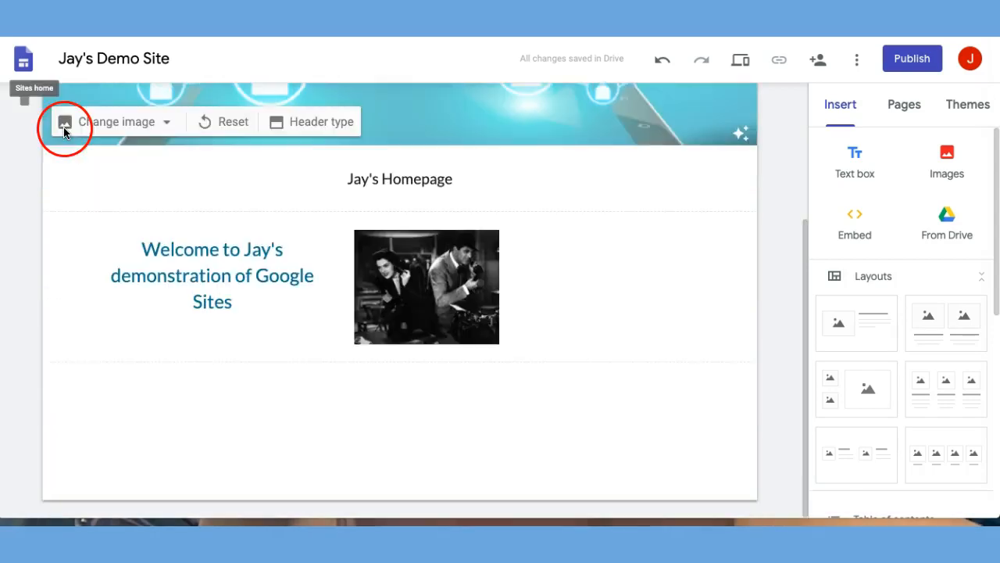
pyautogui.click(854, 159)
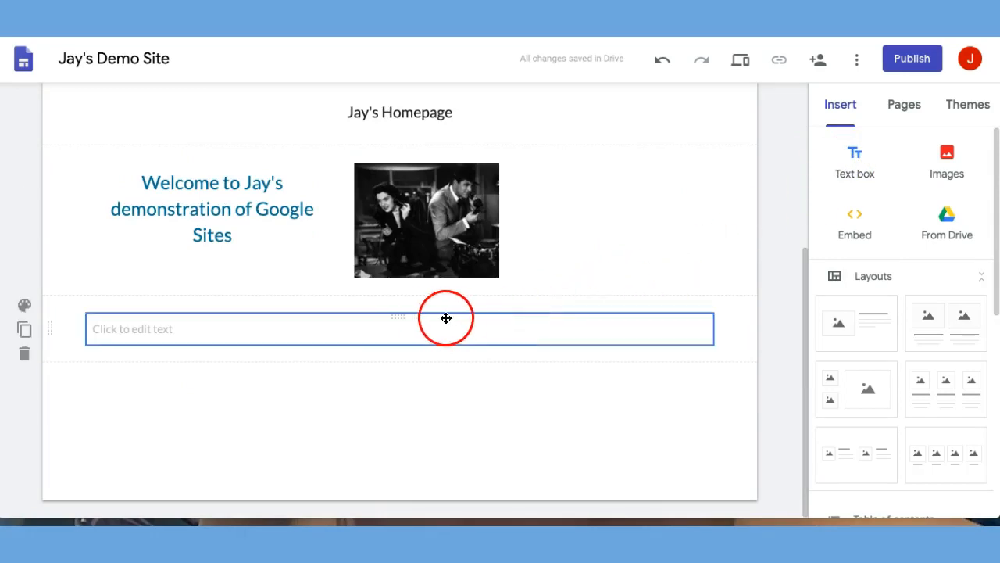
pyautogui.moveTo(398, 315); pyautogui.dragTo(556, 257)
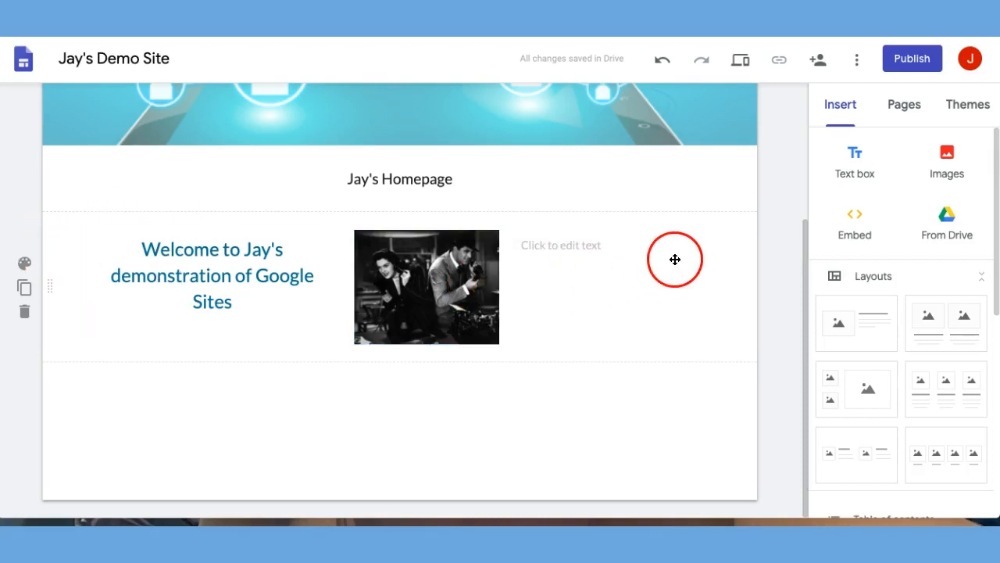
# Enter "Hopefully, you will be able to create your own fully featured site once you have watched the video tutorial" in the text box, styled Subheading
pyautogui.click(576, 248)
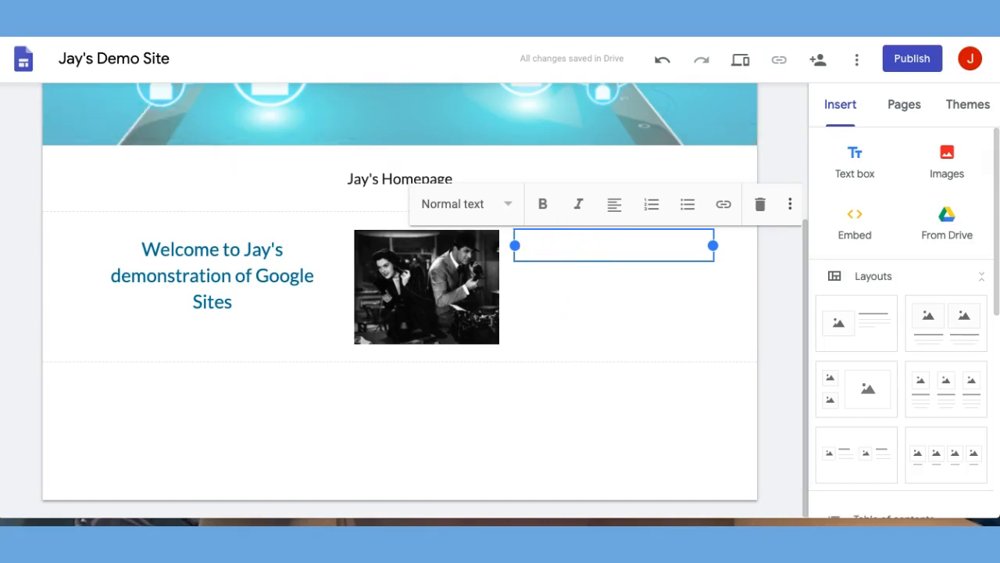
pyautogui.write('Hopefully, you will be able to create your own fully featured site once you have watched the video tutorial')
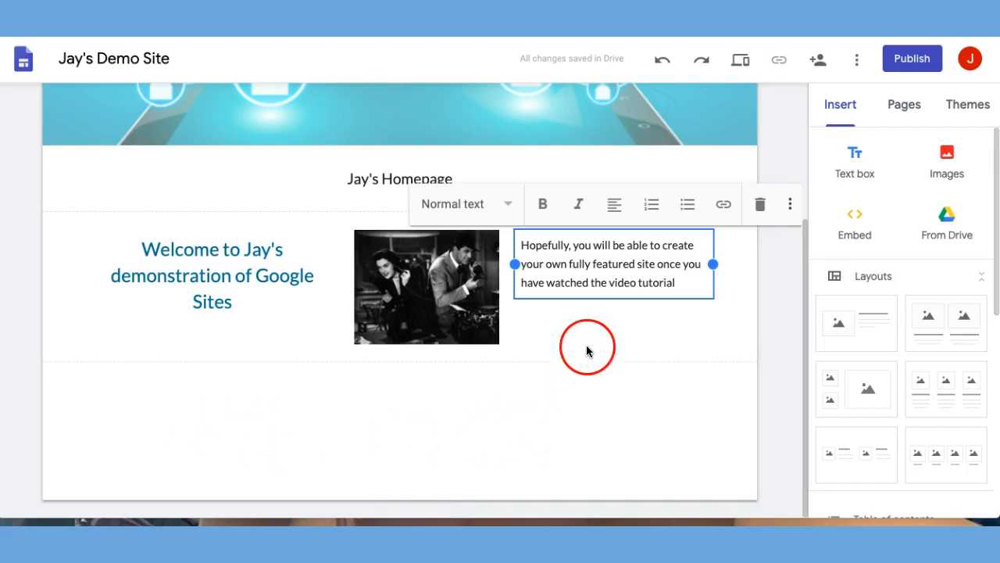
pyautogui.click(454, 207)
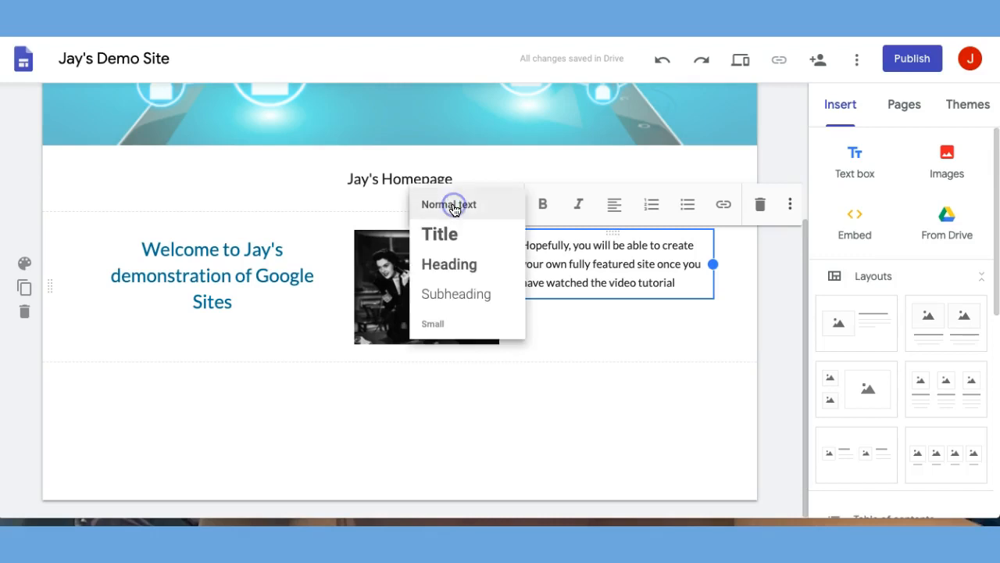
pyautogui.click(441, 295)
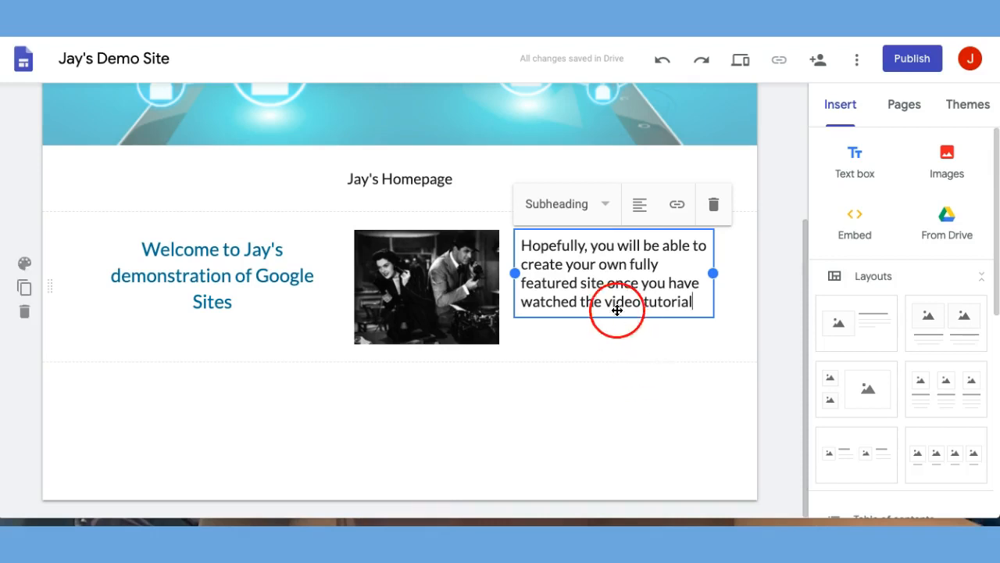
# Try the Heading style on the text beside the picture, and return it to Subheading
pyautogui.click(569, 209)
pyautogui.click(549, 264)
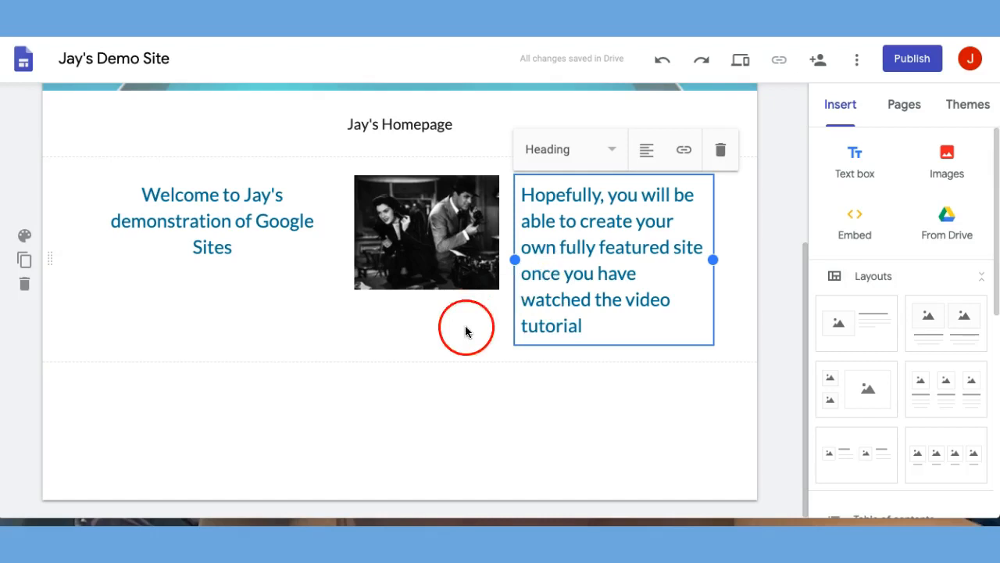
pyautogui.click(555, 156)
pyautogui.click(543, 242)
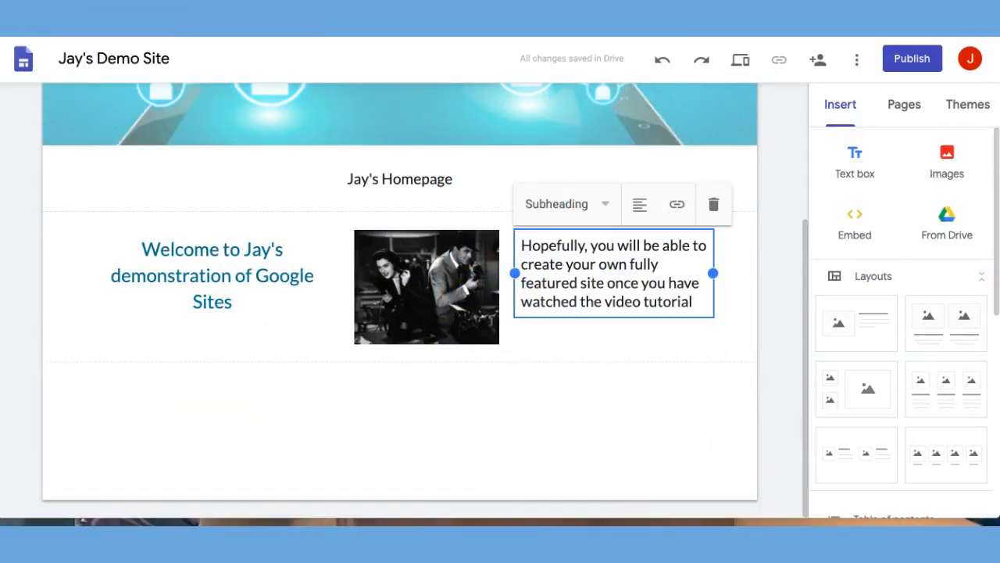
# Start inserting a YouTube video and copy the share link of "Using Podomatic 2" from its YouTube page
pyautogui.click(855, 217)
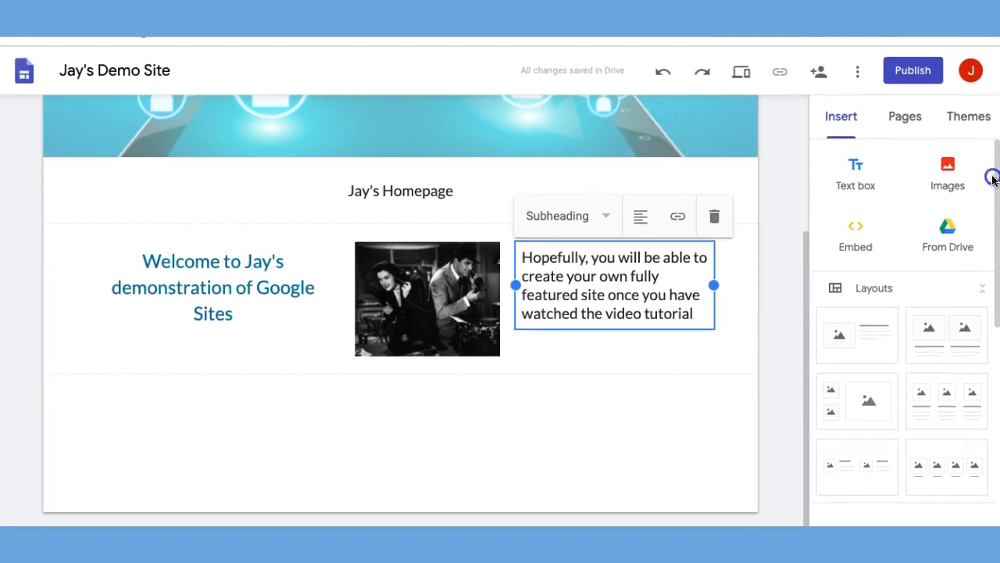
pyautogui.moveTo(994, 182); pyautogui.dragTo(997, 386)
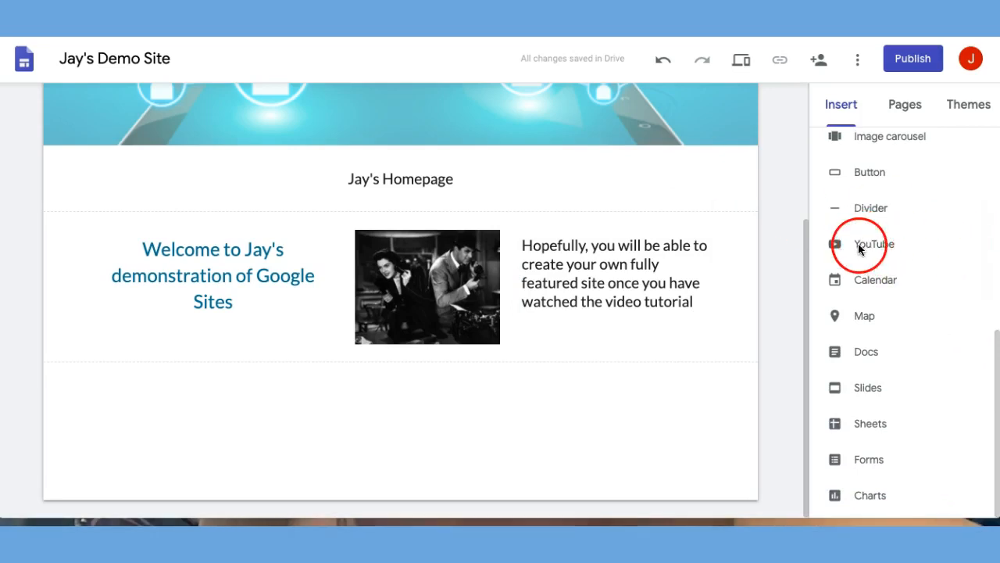
pyautogui.click(861, 247)
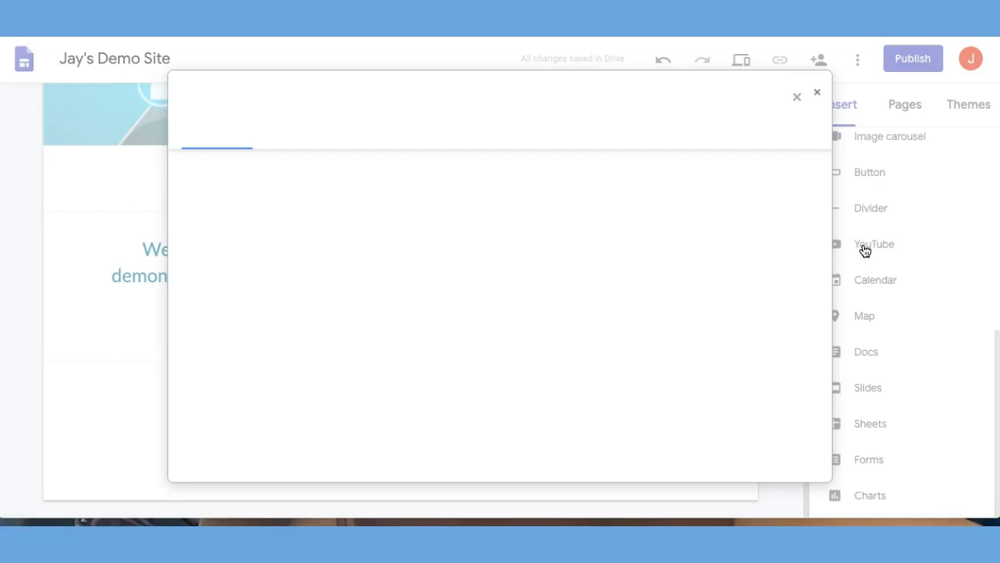
pyautogui.moveTo(558, 211); pyautogui.dragTo(194, 222)
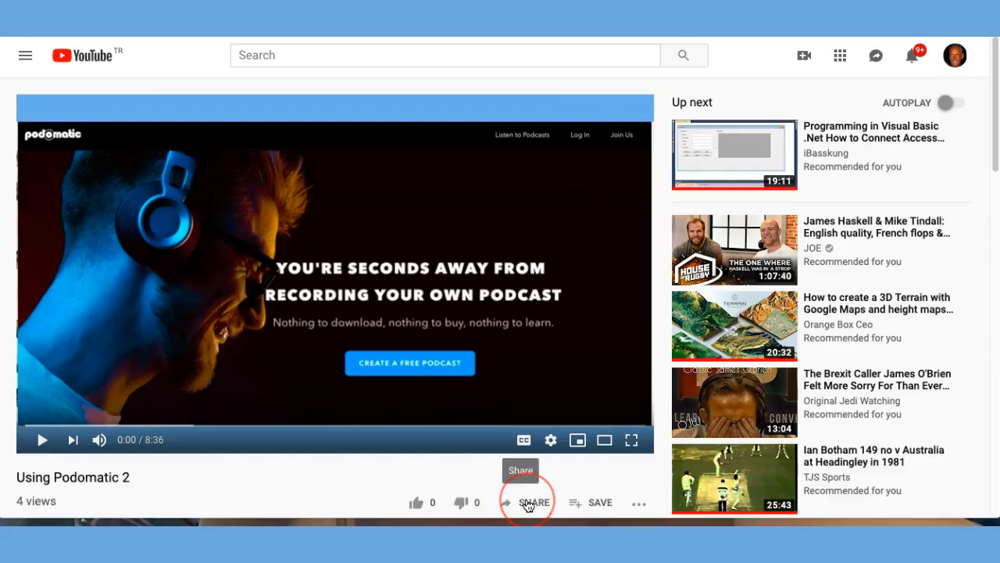
pyautogui.click(527, 504)
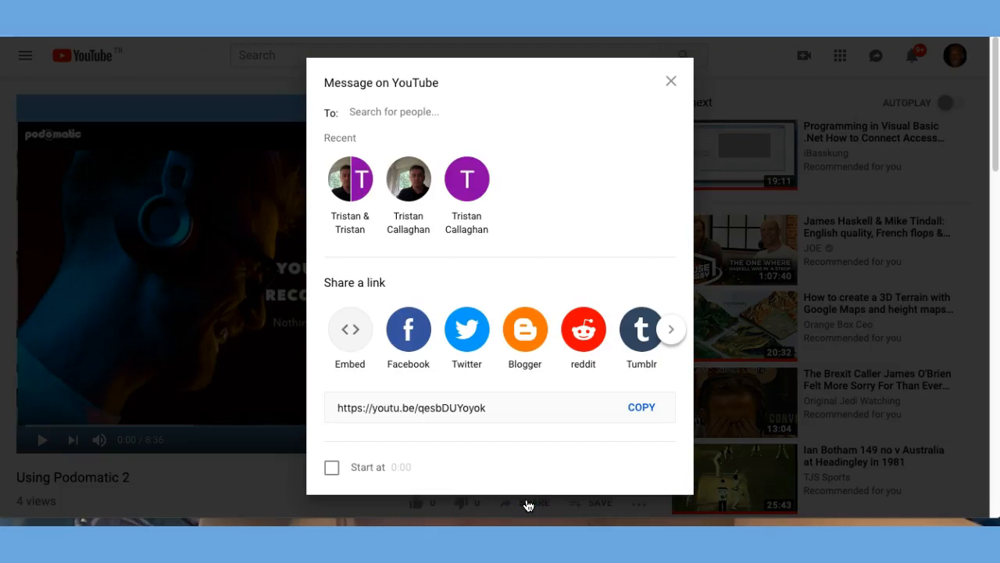
pyautogui.click(641, 408)
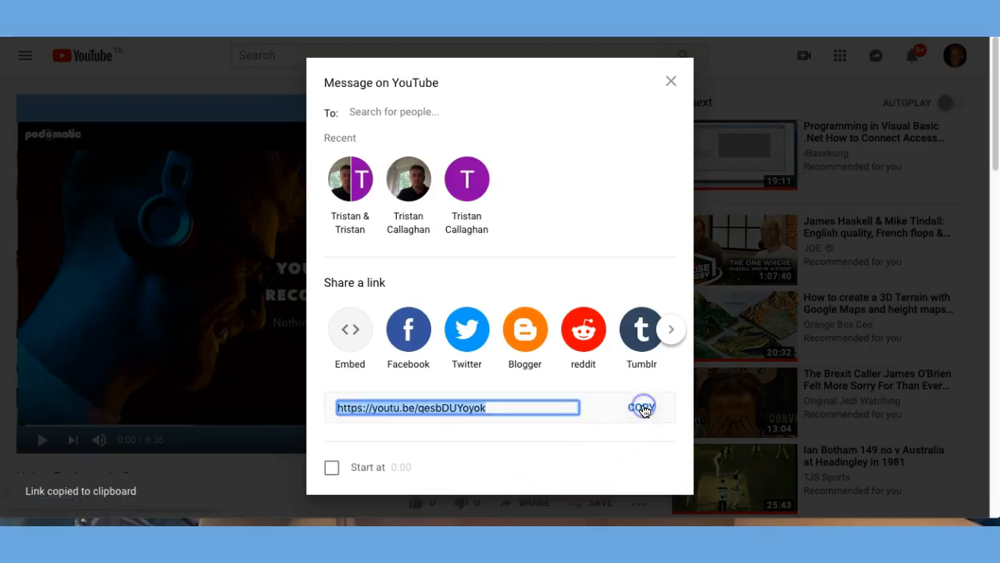
pyautogui.click(668, 83)
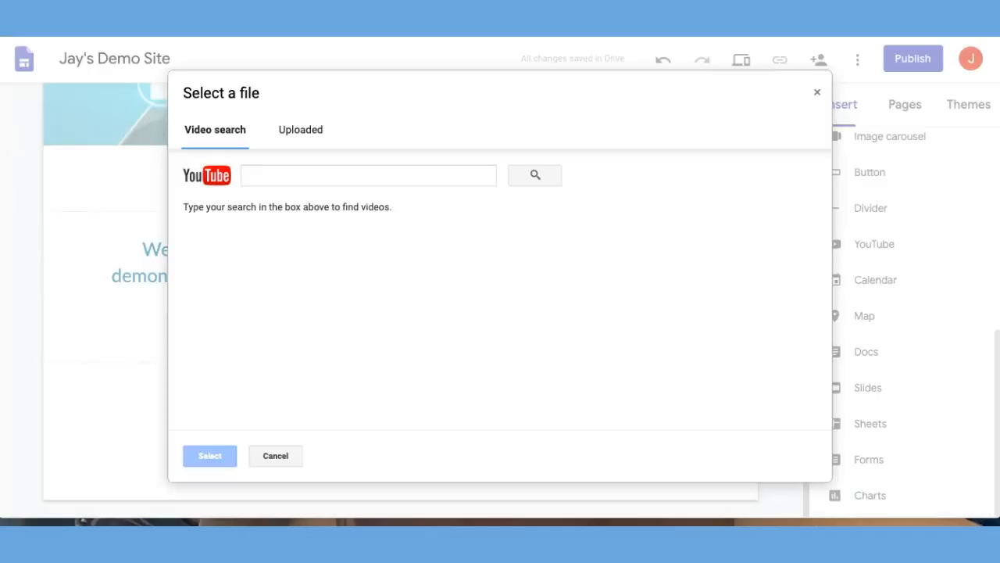
pyautogui.click(250, 178)
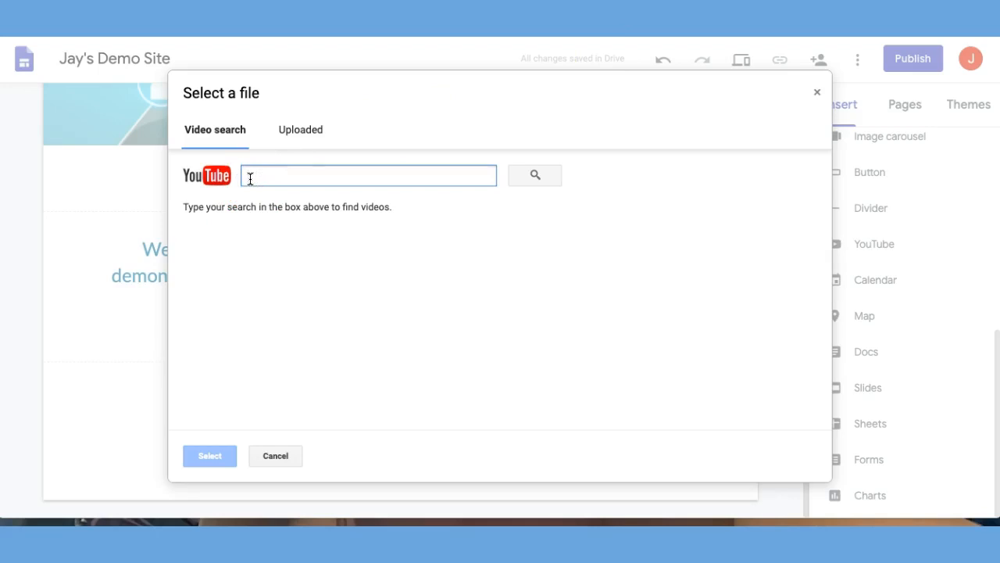
pyautogui.hotkey('ctrl', 'v')
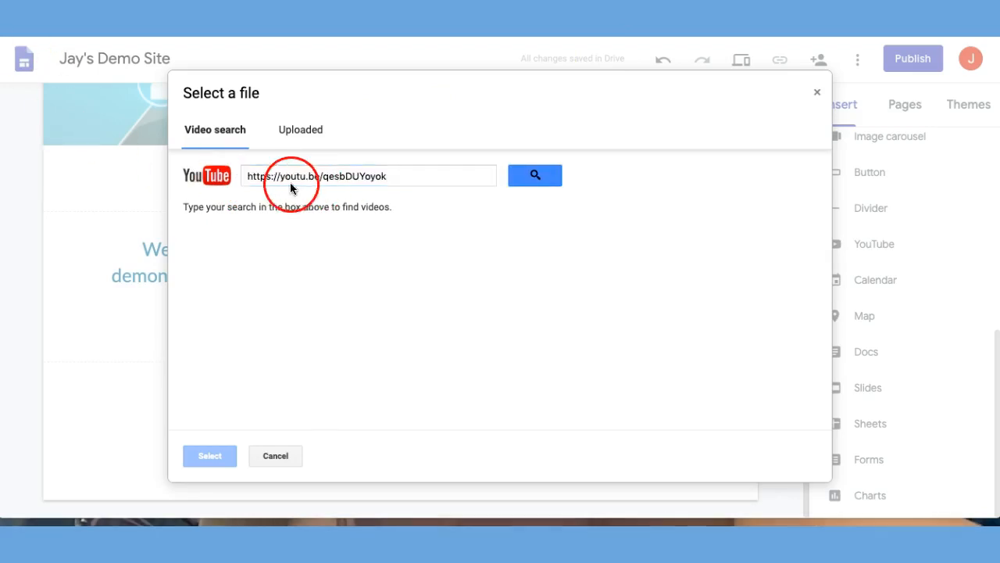
pyautogui.click(534, 178)
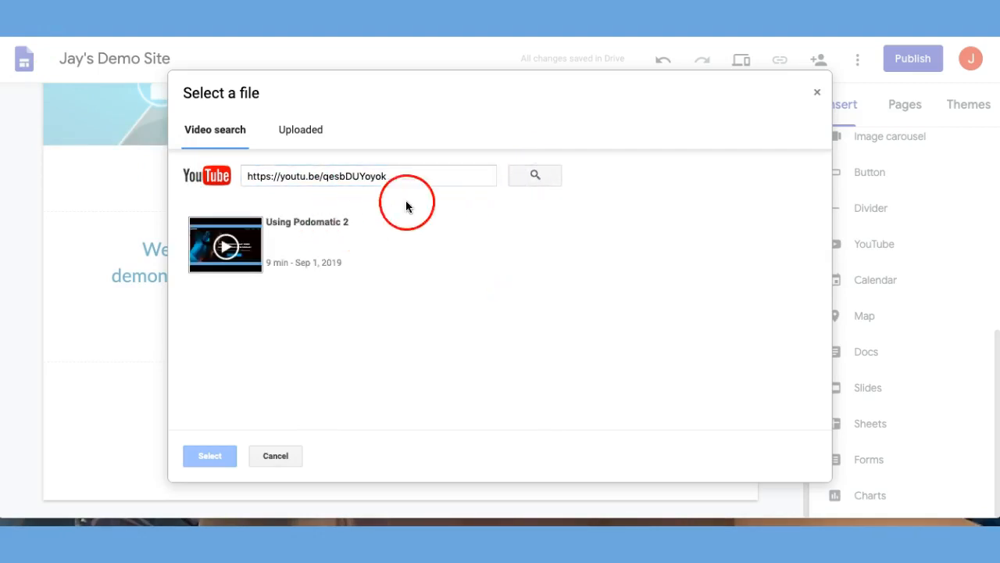
pyautogui.click(247, 247)
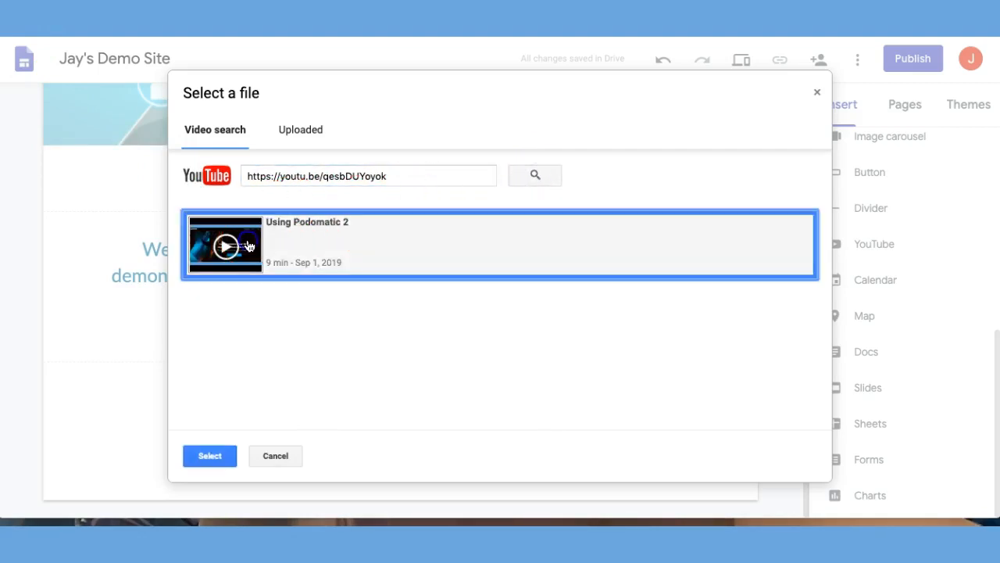
pyautogui.click(224, 456)
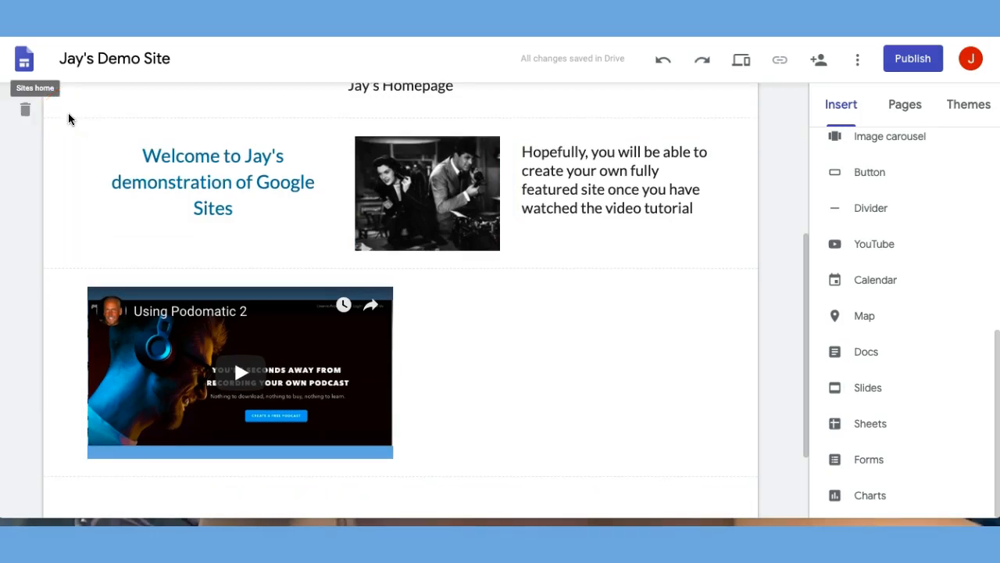
# Enlarge the inserted video to about two thirds of the content width, keeping it aligned with the left margin
pyautogui.click(296, 357)
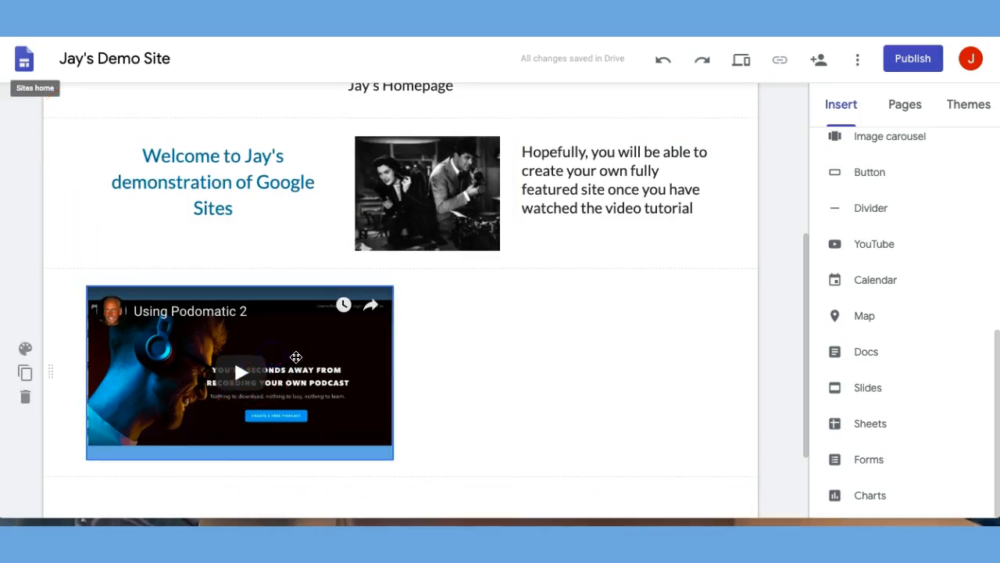
pyautogui.moveTo(389, 459); pyautogui.dragTo(472, 495)
pyautogui.moveTo(511, 521); pyautogui.dragTo(446, 409)
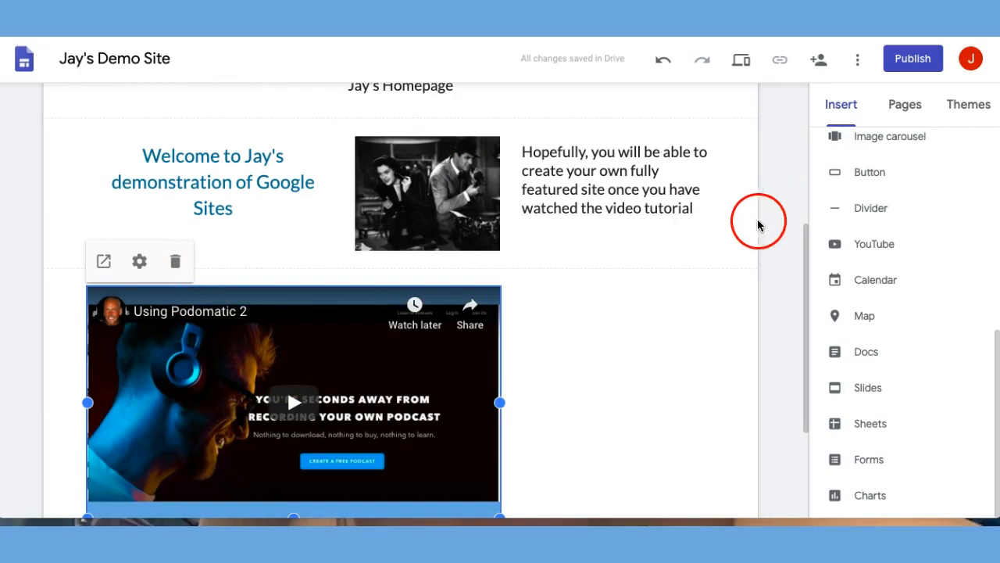
# Add a text box beside the video saying it shows step by step how to "quickly and easily make podcasts using Podomatic"
pyautogui.scroll(10, 894, 287)
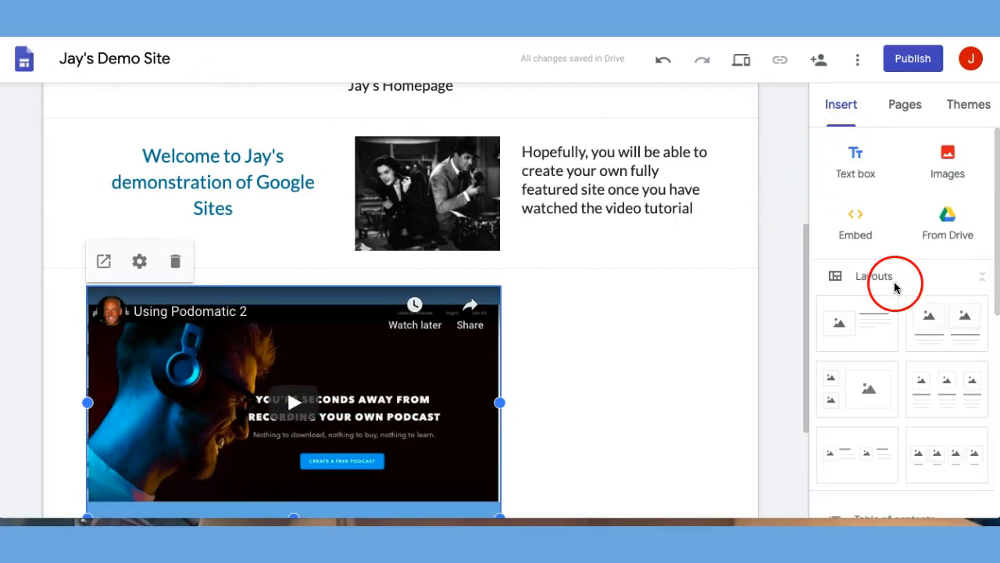
pyautogui.click(855, 165)
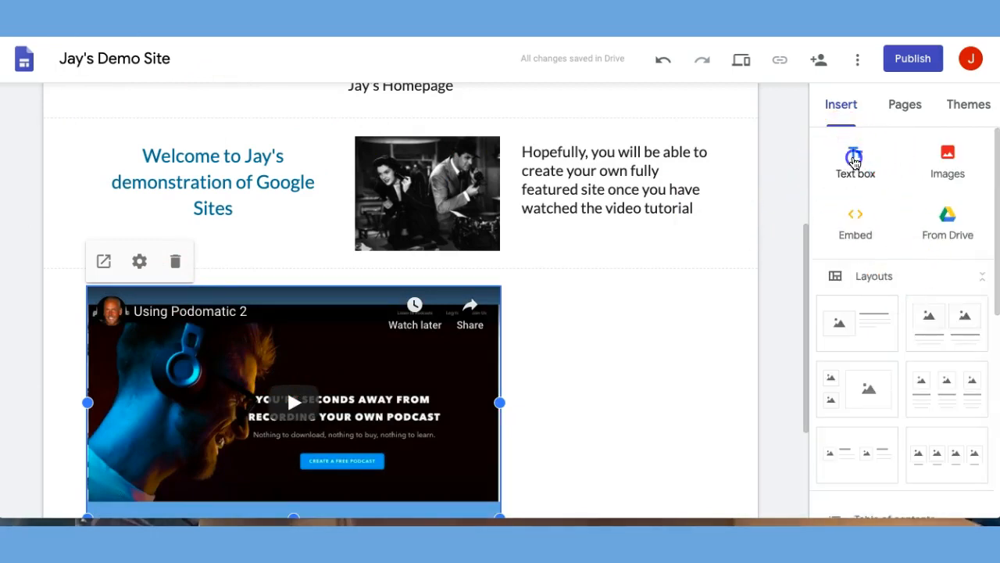
pyautogui.moveTo(402, 164); pyautogui.dragTo(555, 262)
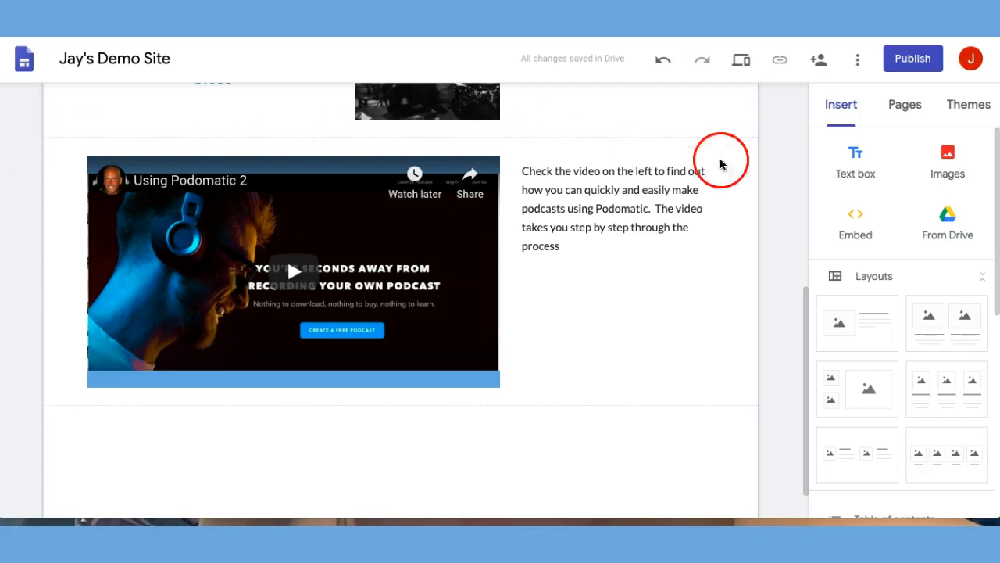
pyautogui.click(854, 224)
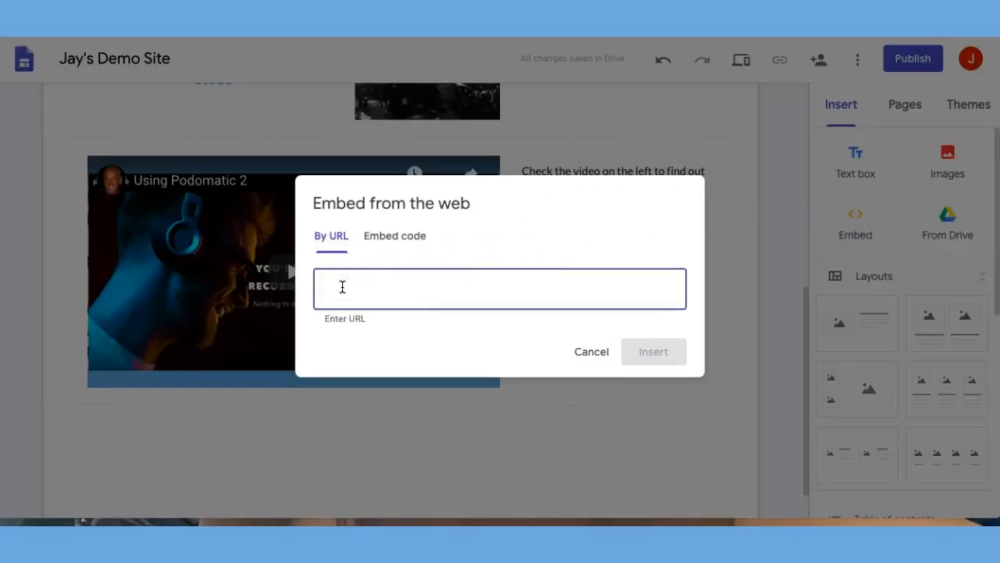
pyautogui.hotkey('ctrl', 'v')
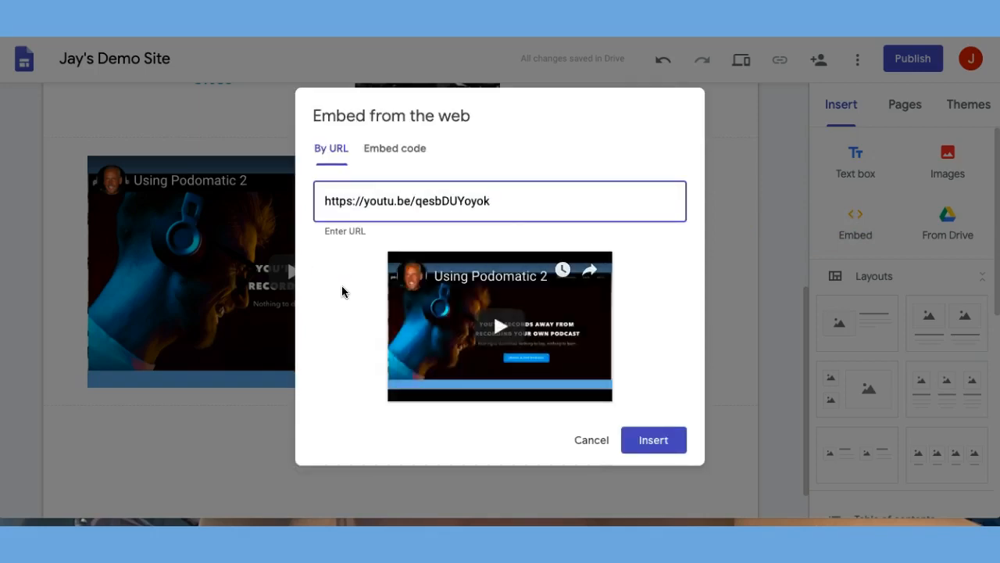
pyautogui.click(652, 441)
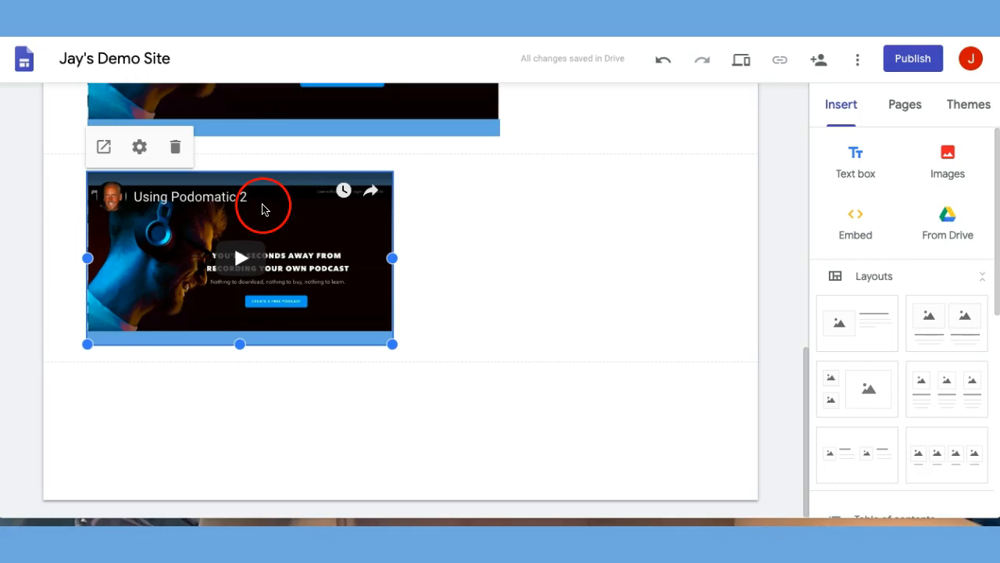
pyautogui.click(175, 150)
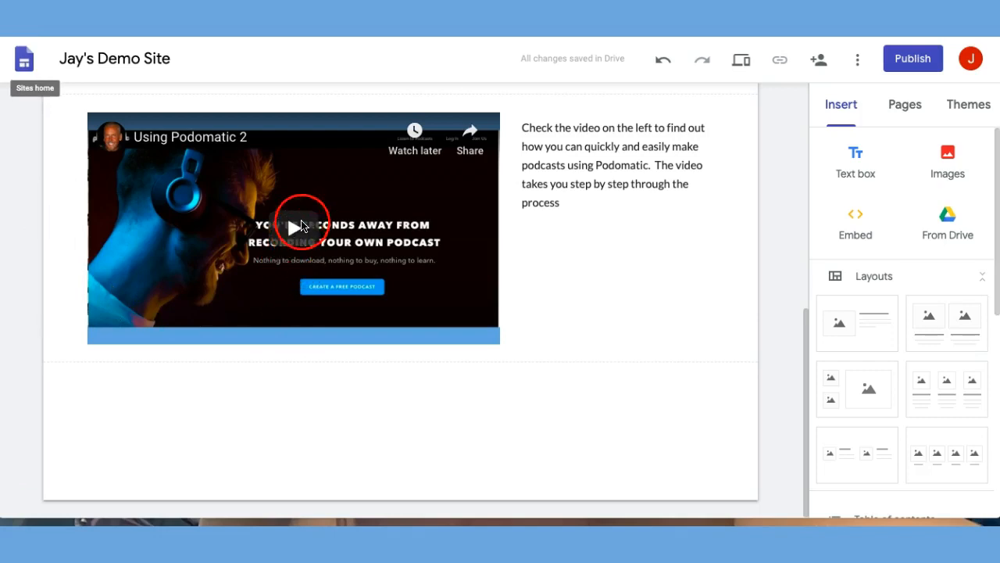
# Preview the site and briefly play the embedded video to test it, pausing it again
pyautogui.click(295, 230)
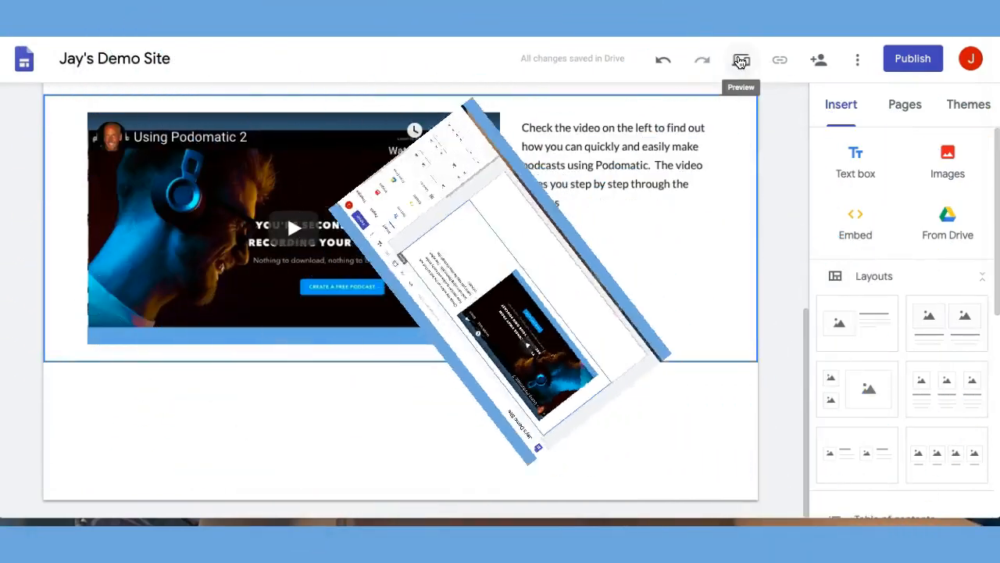
pyautogui.click(741, 61)
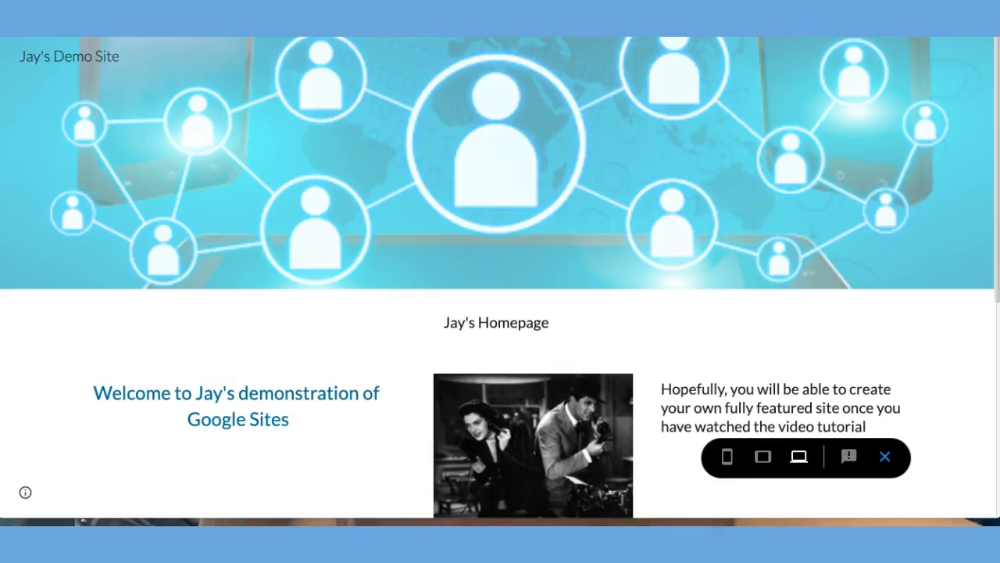
pyautogui.scroll(-5, 92, 117)
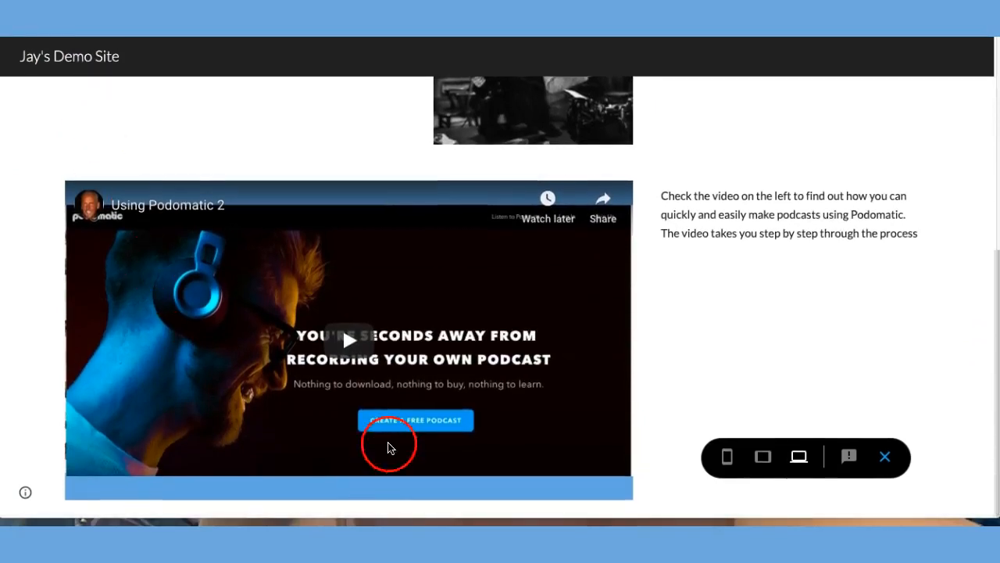
pyautogui.click(350, 343)
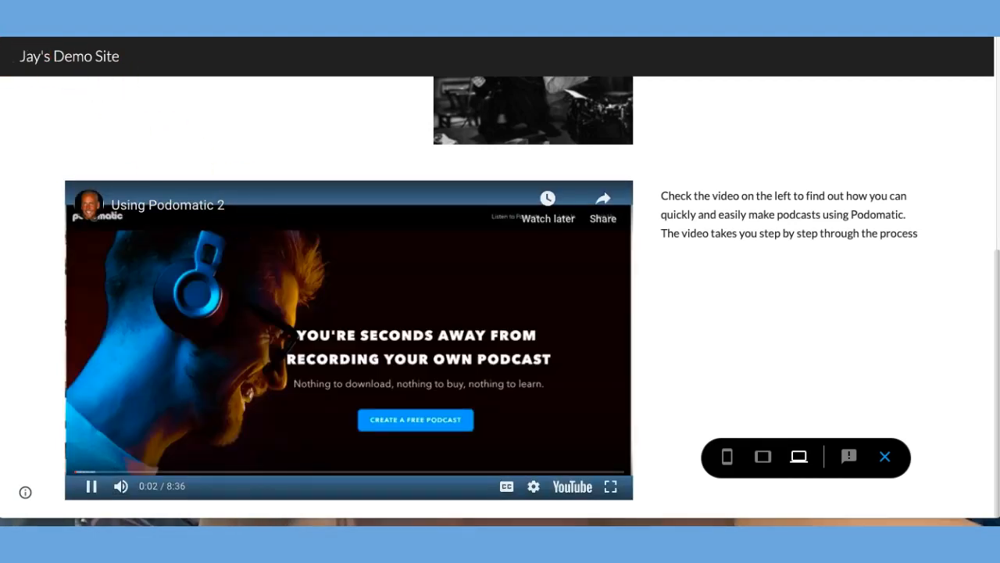
pyautogui.click(570, 223)
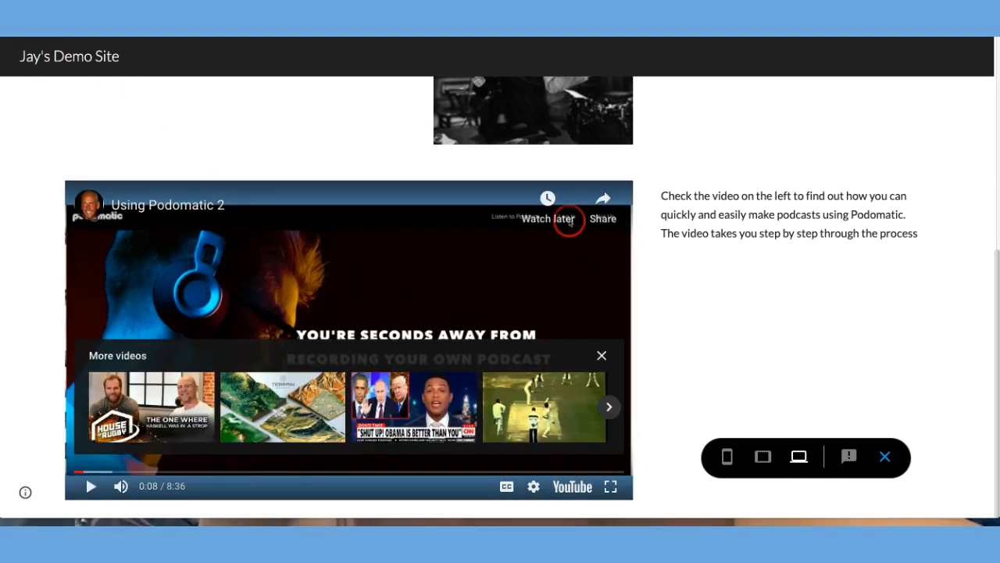
# Check the site preview in the phone, tablet and large-screen layouts, and return to the editor
pyautogui.scroll(5, 58, 166)
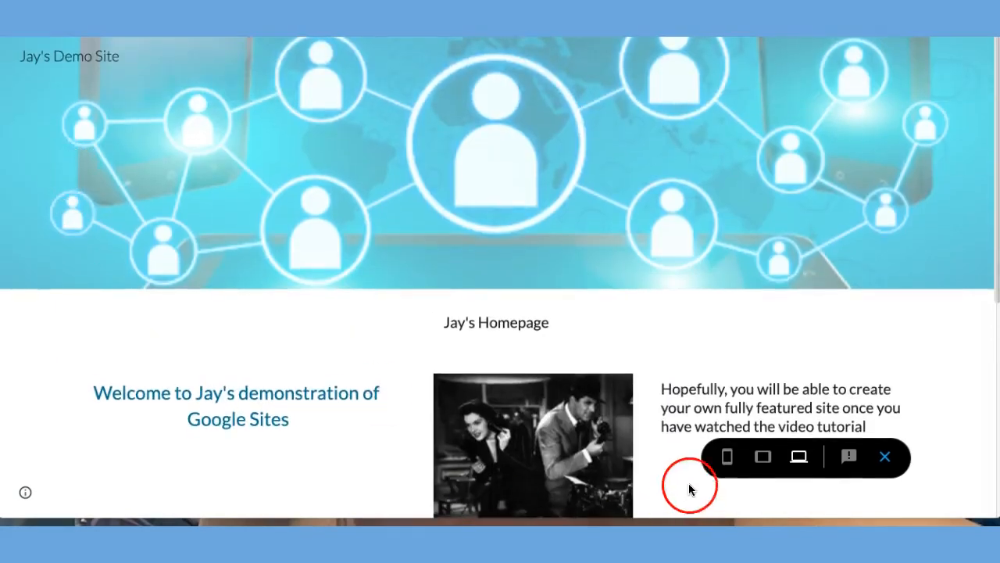
pyautogui.click(727, 457)
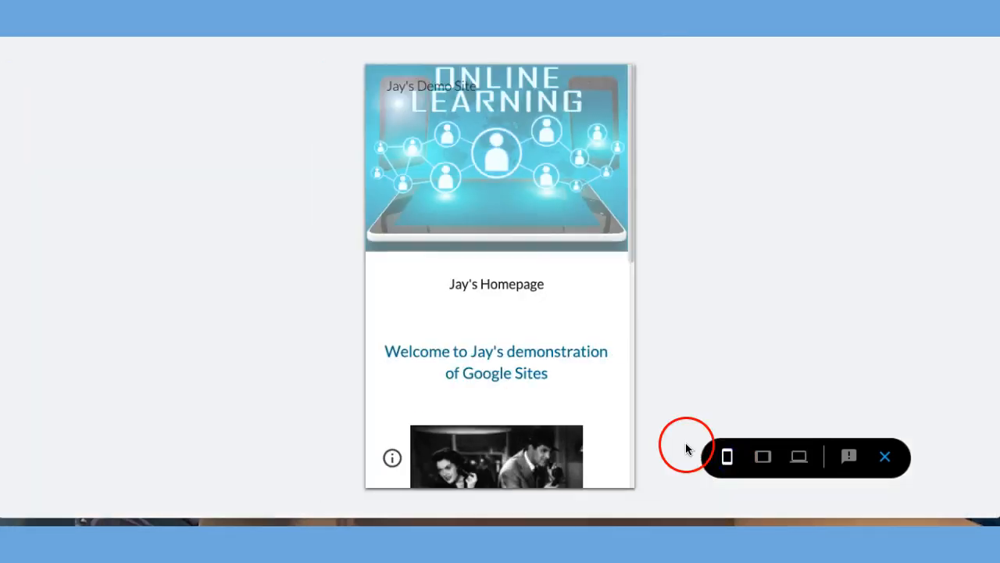
pyautogui.scroll(-6, 461, 362)
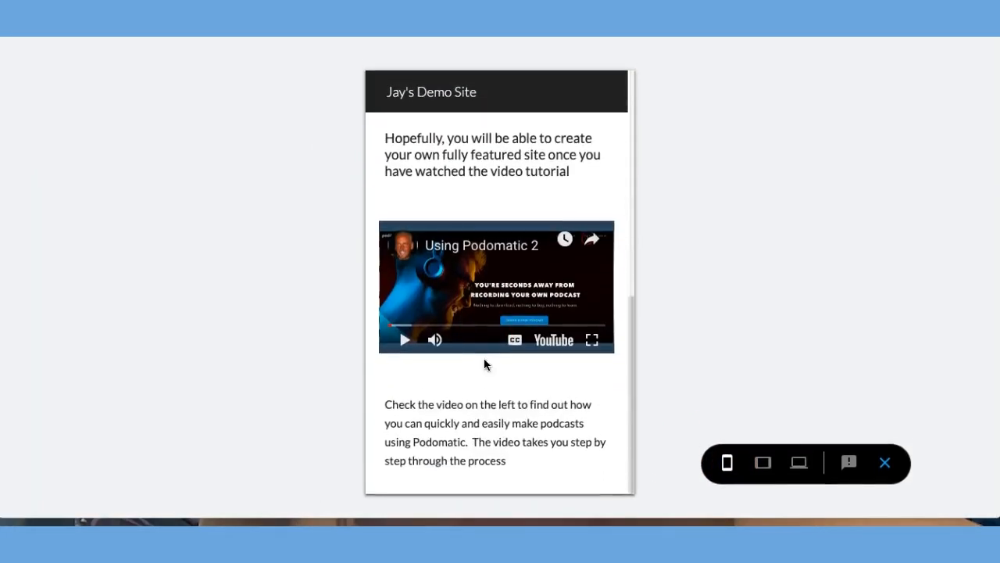
pyautogui.click(764, 457)
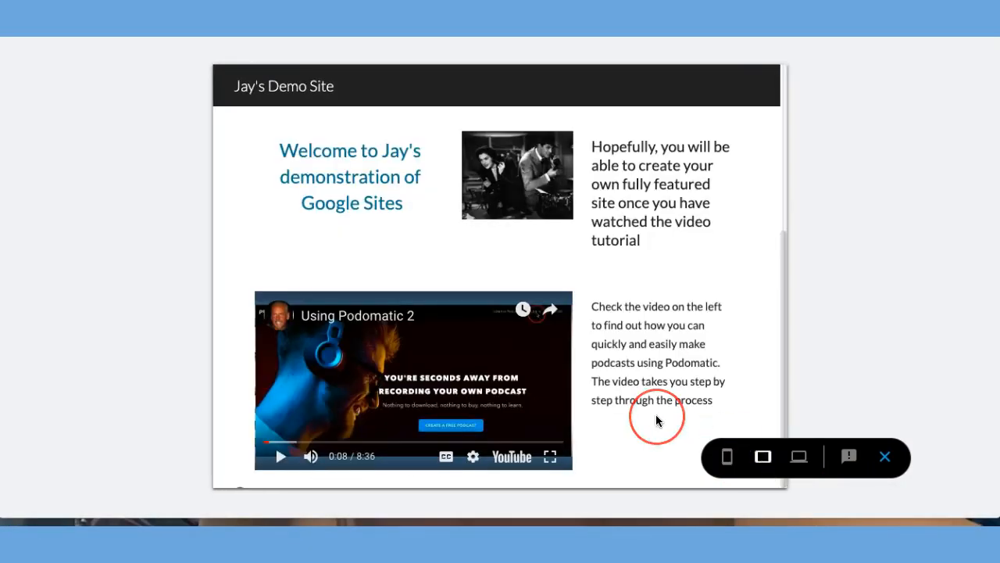
pyautogui.scroll(5, 526, 361)
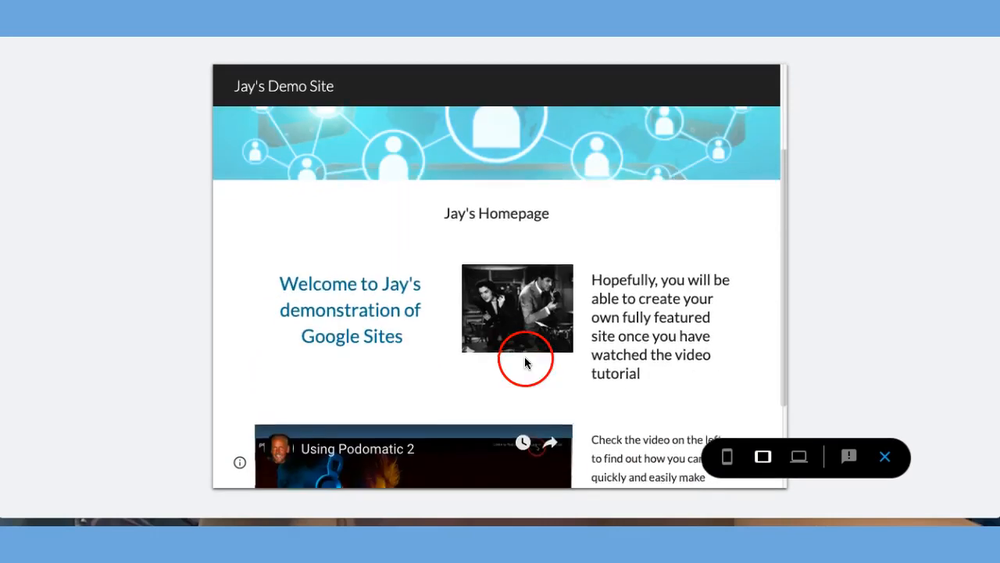
pyautogui.scroll(-5, 525, 359)
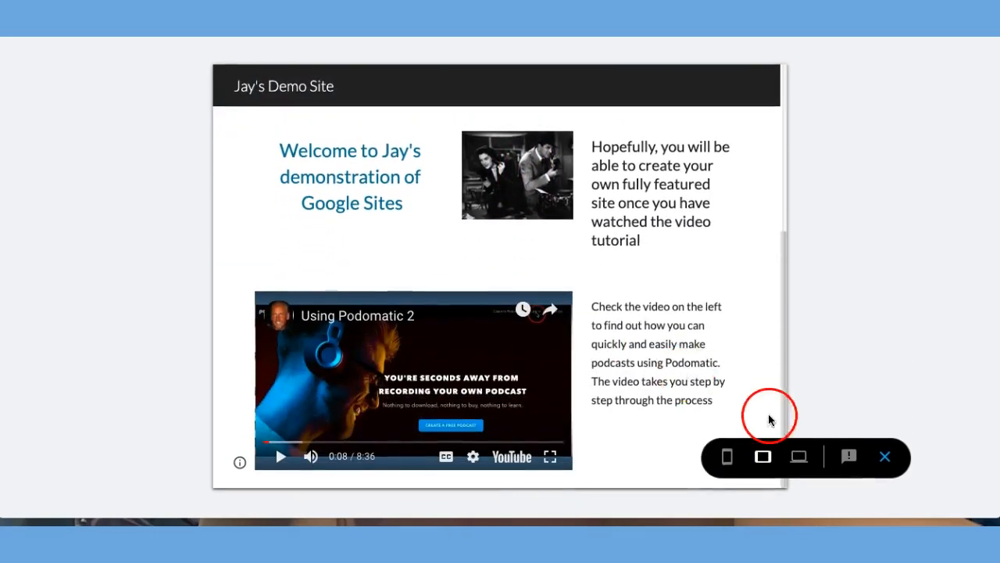
pyautogui.click(799, 458)
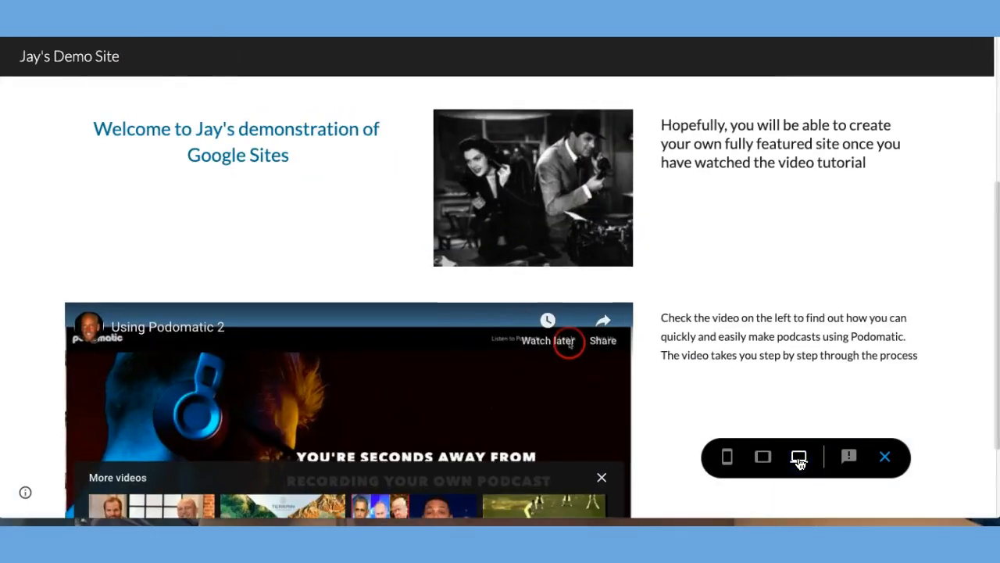
pyautogui.click(887, 459)
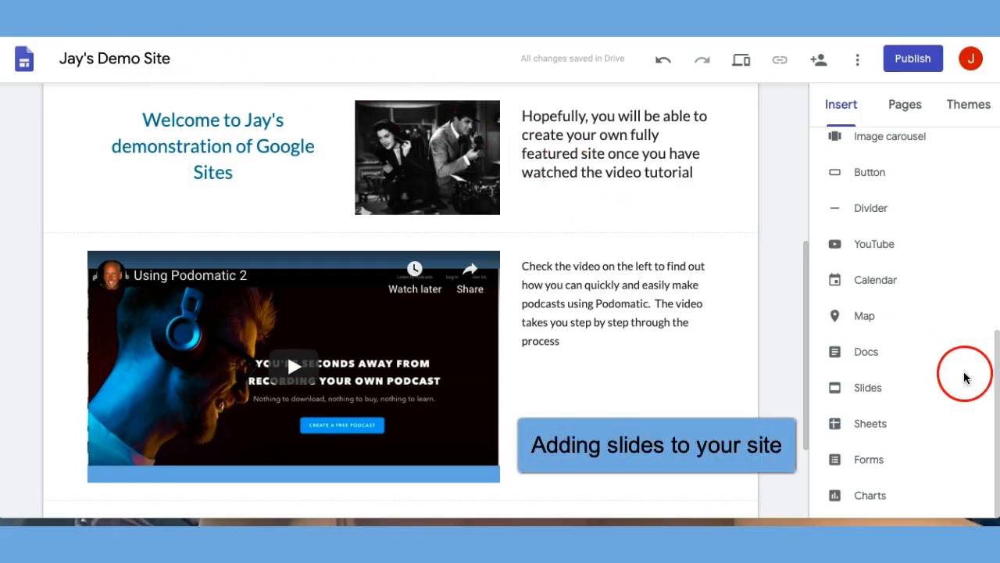
# Insert the "Why Google Slides?" presentation from Google Slides into the page below the video
pyautogui.scroll(5, 965, 372)
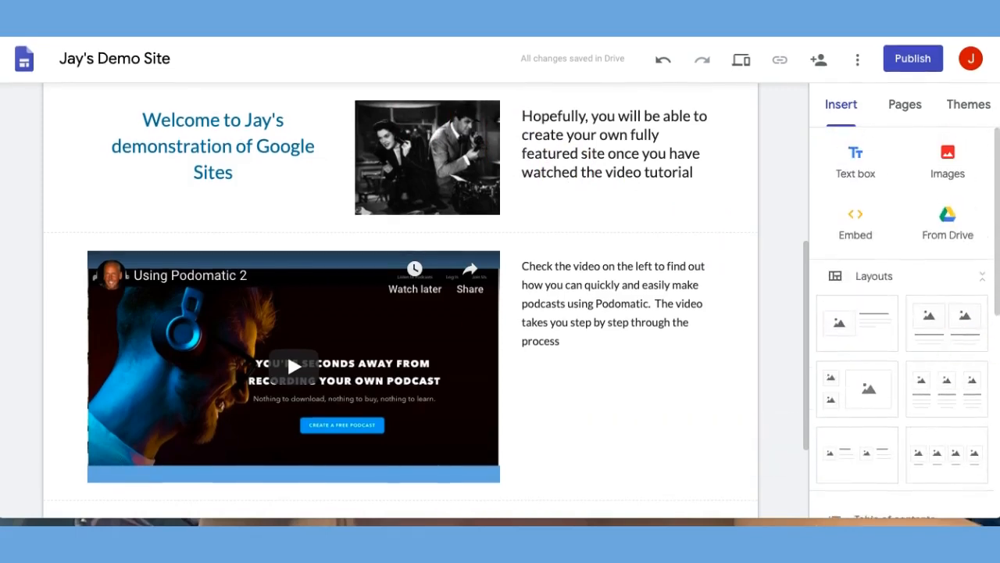
pyautogui.scroll(-6, 946, 221)
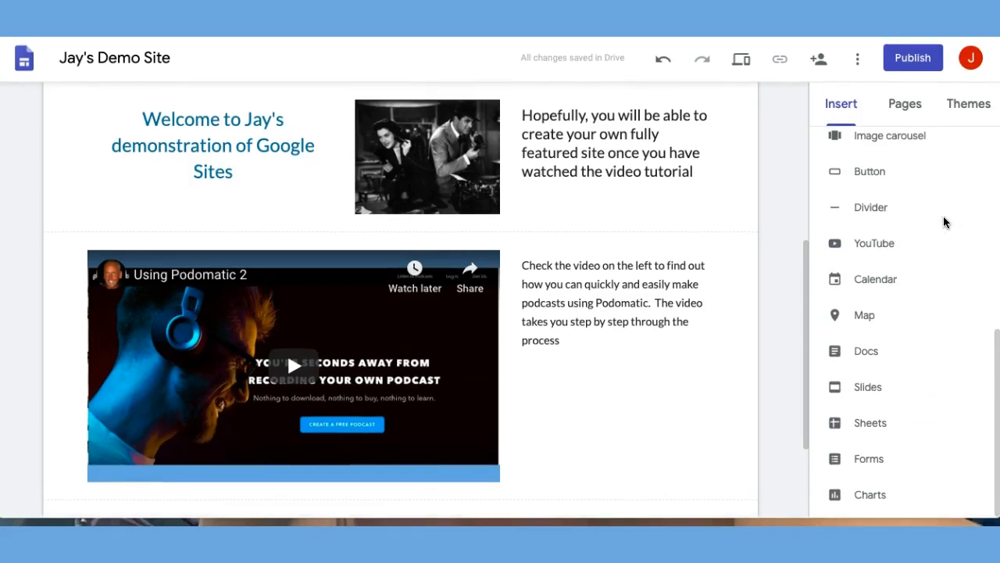
pyautogui.click(869, 388)
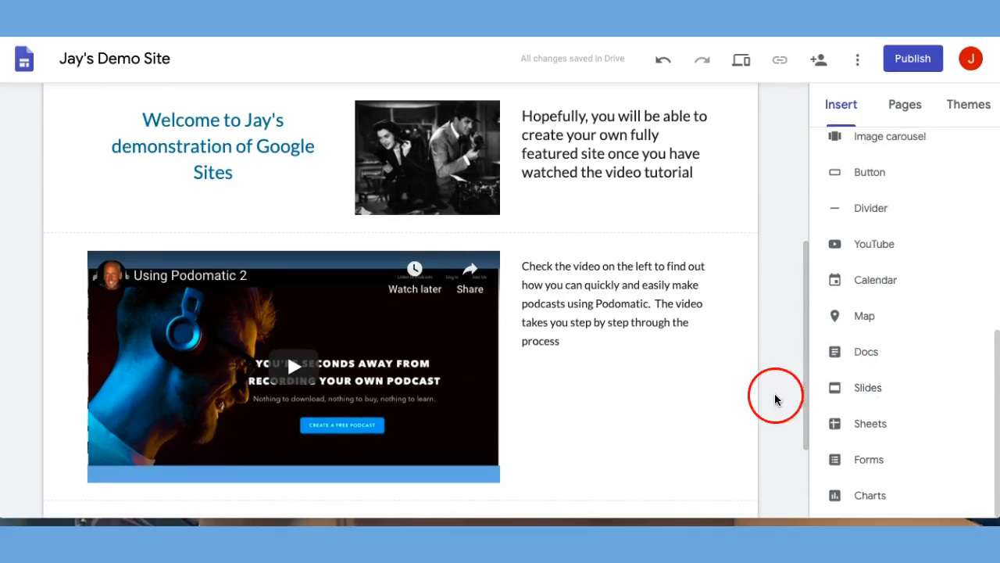
pyautogui.click(837, 393)
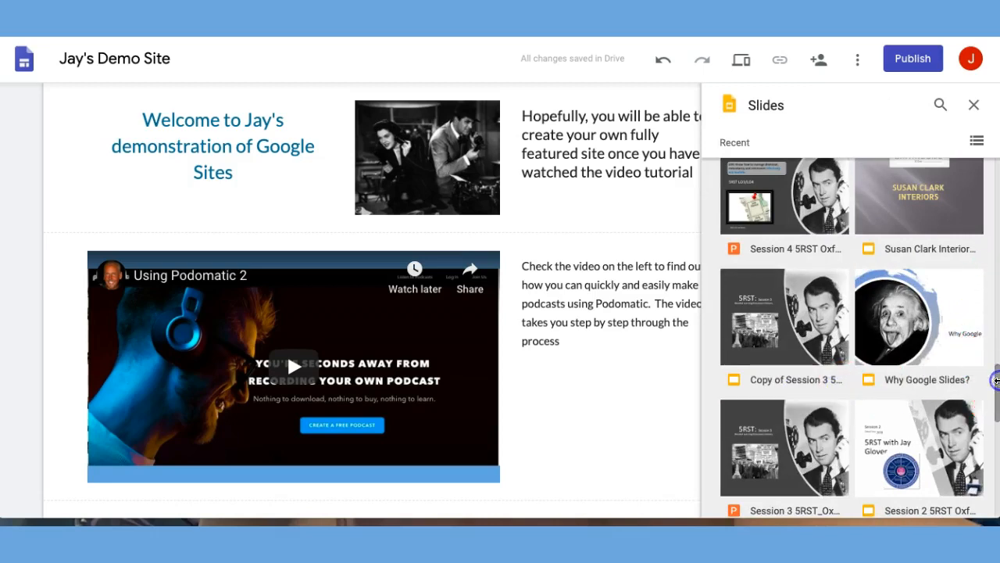
pyautogui.moveTo(996, 384)
pyautogui.mouseDown()
pyautogui.moveTo(997, 402)
pyautogui.moveTo(998, 389)
pyautogui.mouseUp()
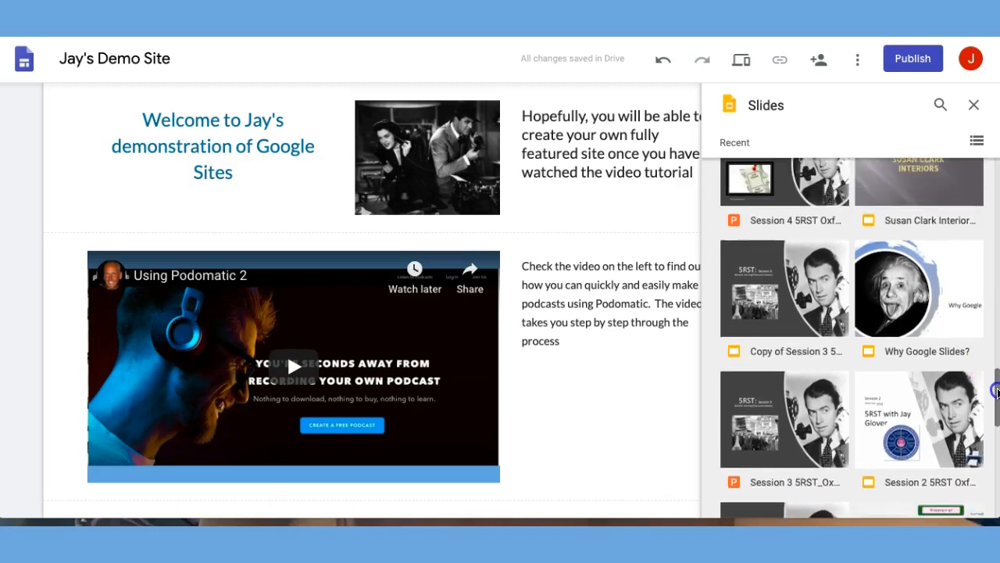
pyautogui.click(916, 291)
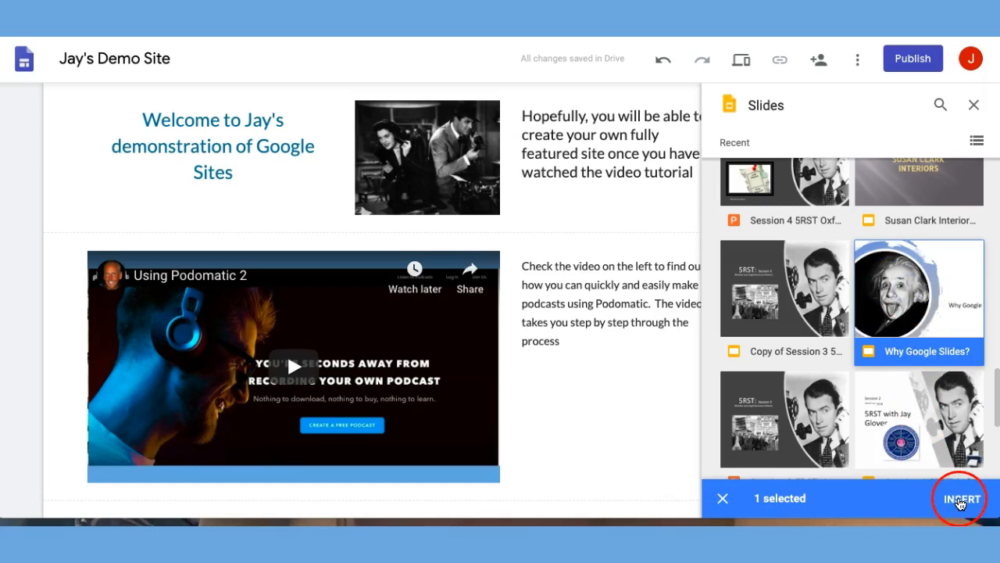
pyautogui.click(960, 500)
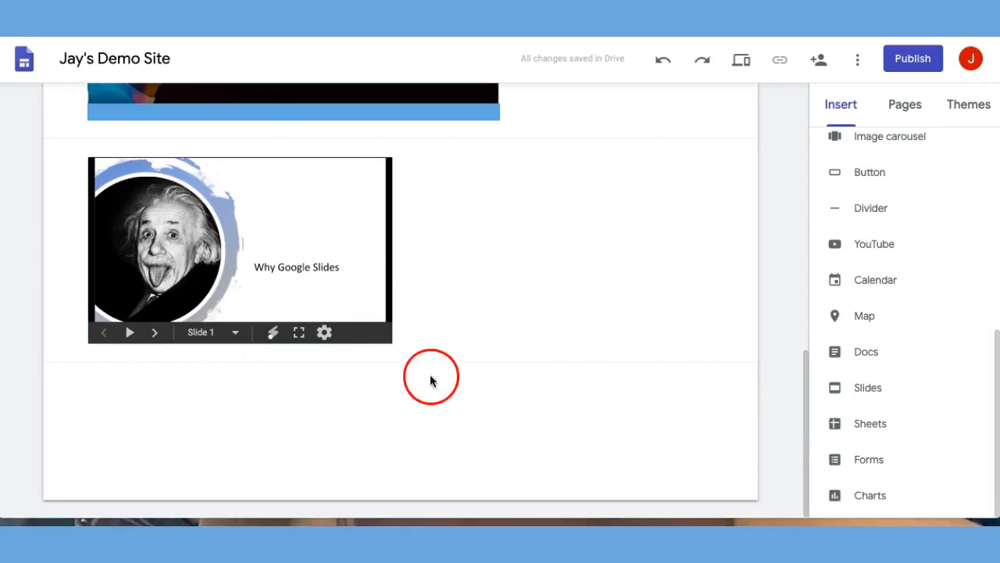
# Try to enlarge the embedded "Why Google Slides" presentation from its corner
pyautogui.click(342, 313)
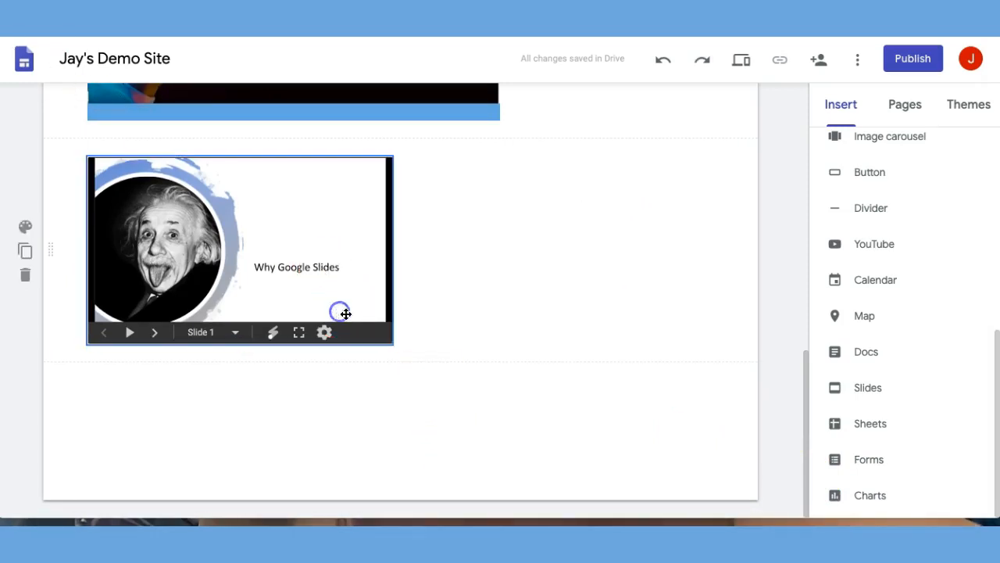
pyautogui.click(392, 340)
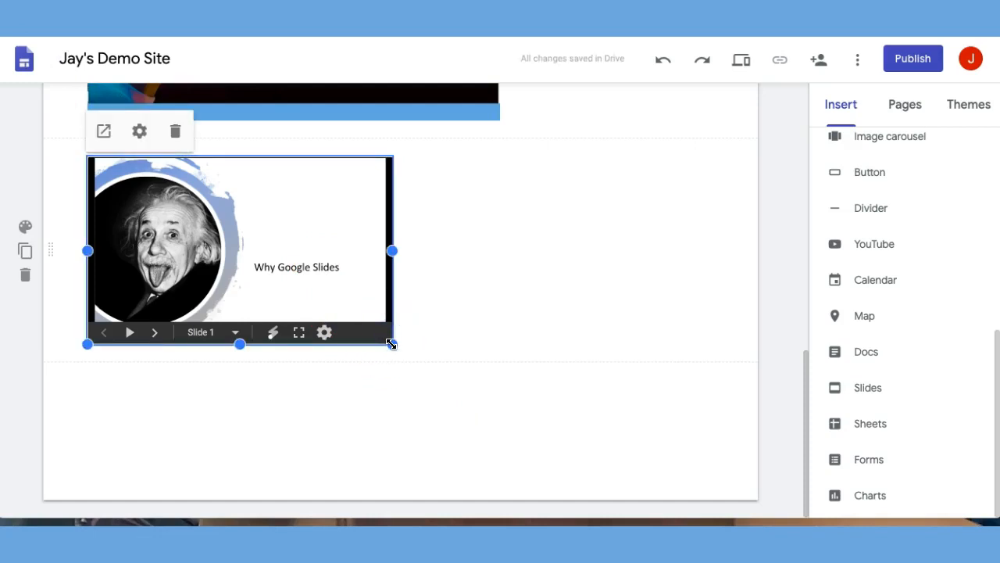
pyautogui.moveTo(391, 344); pyautogui.dragTo(467, 324)
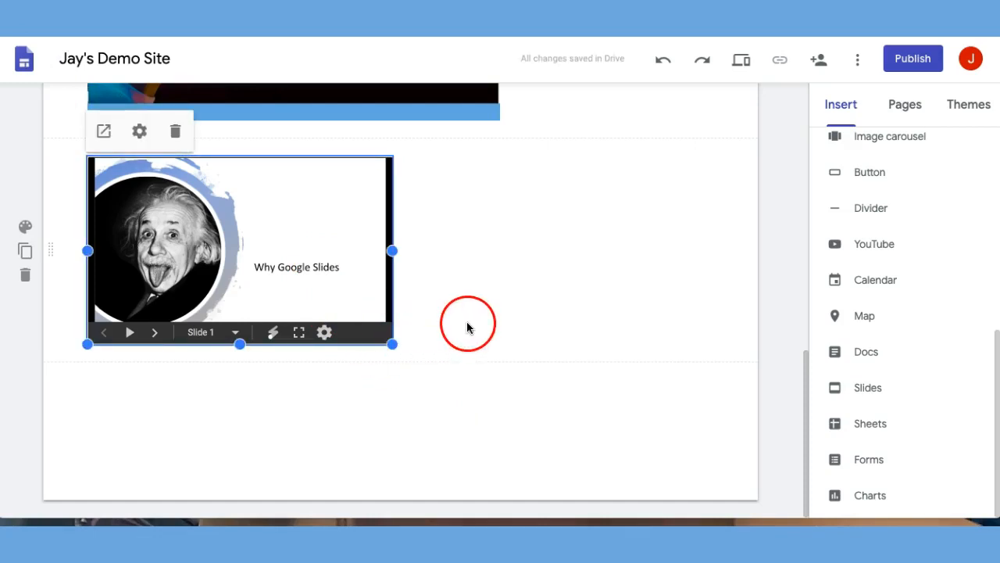
# Preview the site and advance through the embedded presentation's slides to test its playback controls
pyautogui.click(739, 63)
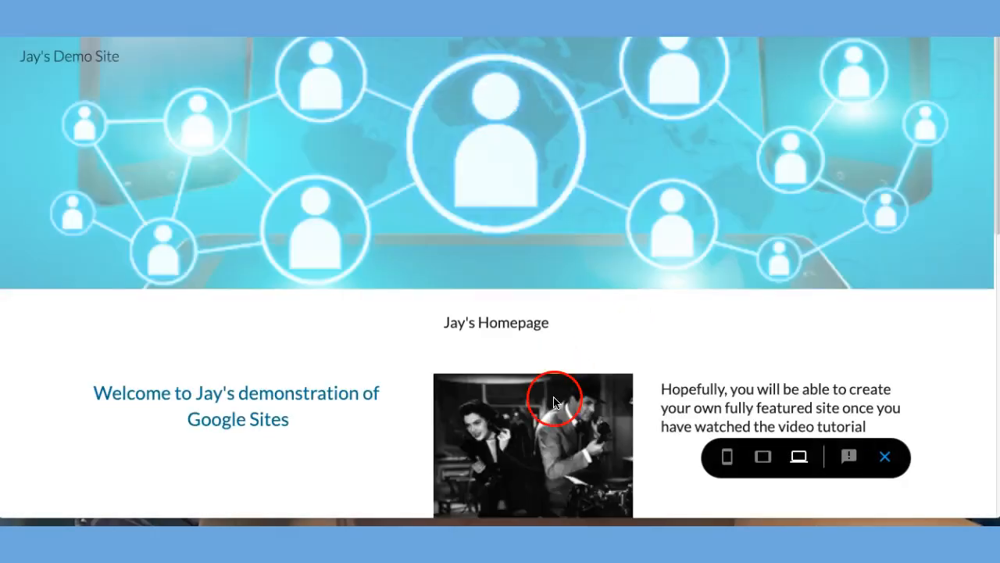
pyautogui.scroll(-5, 555, 398)
pyautogui.scroll(-4, 553, 399)
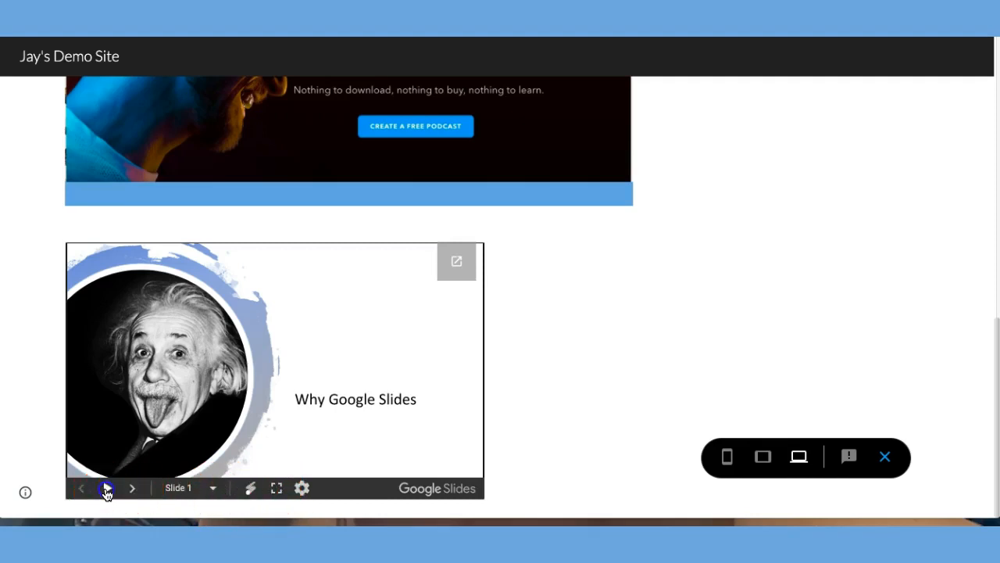
pyautogui.click(131, 491)
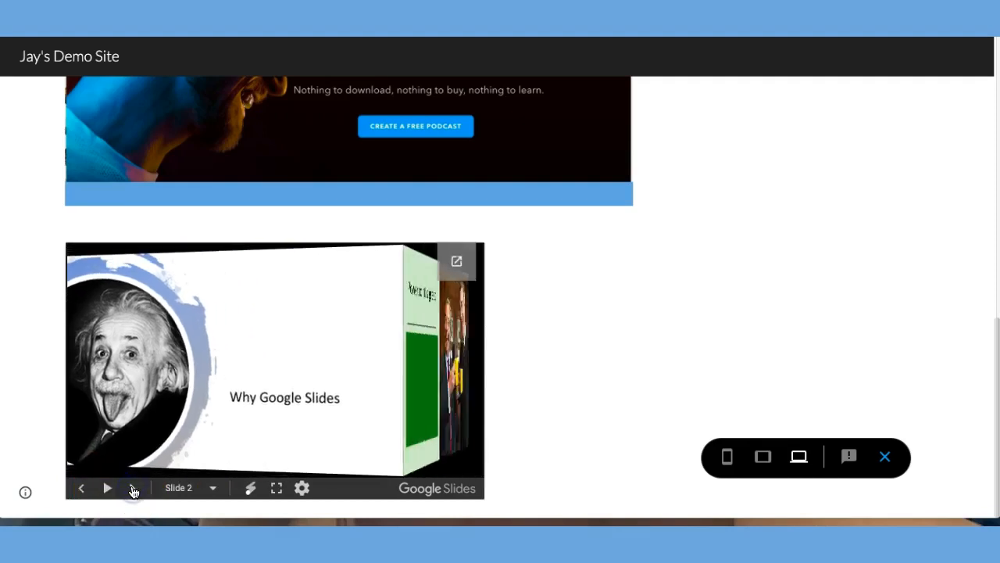
pyautogui.click(132, 488)
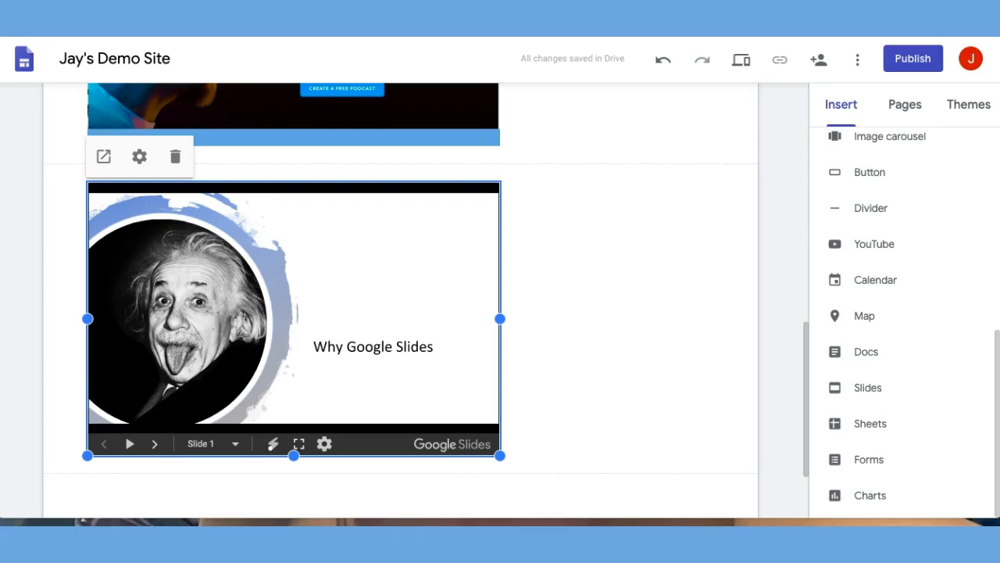
# Switch to OneDrive, dismiss the open embed pane, and reselect the "Session 1 5RST 2018 Oxford Circus" presentation in the Slides folder
pyautogui.scroll(5, 899, 312)
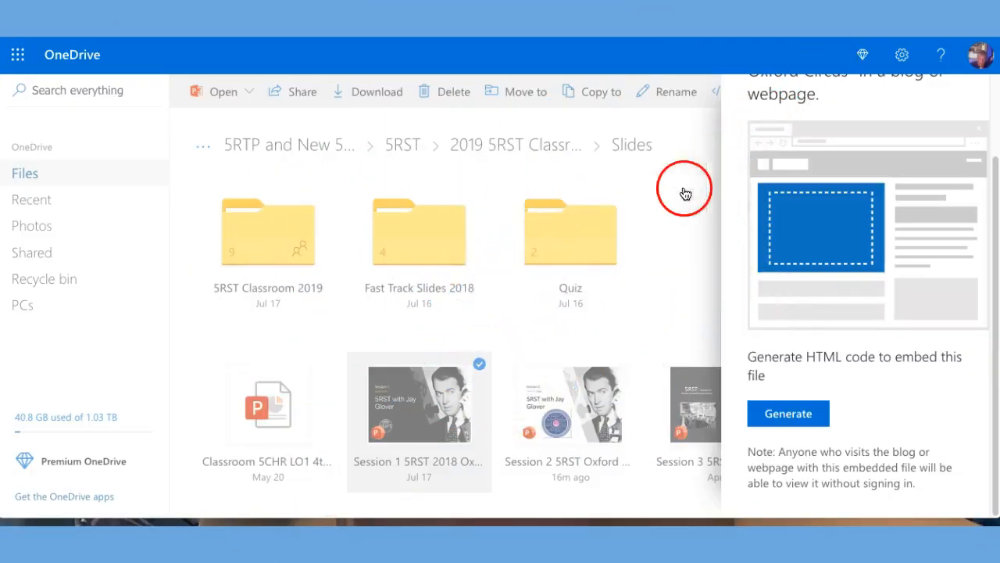
pyautogui.click(661, 217)
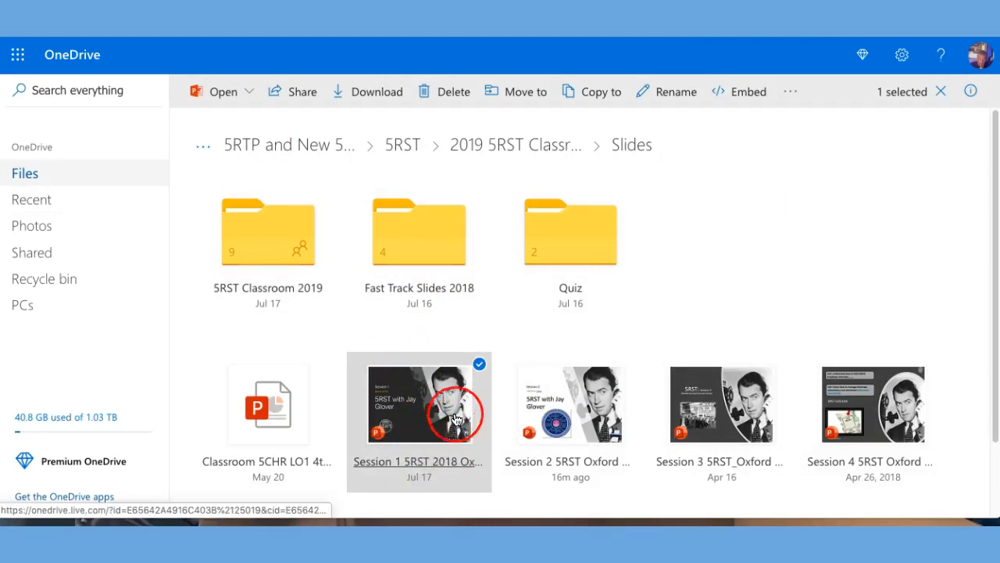
pyautogui.click(510, 337)
pyautogui.click(478, 365)
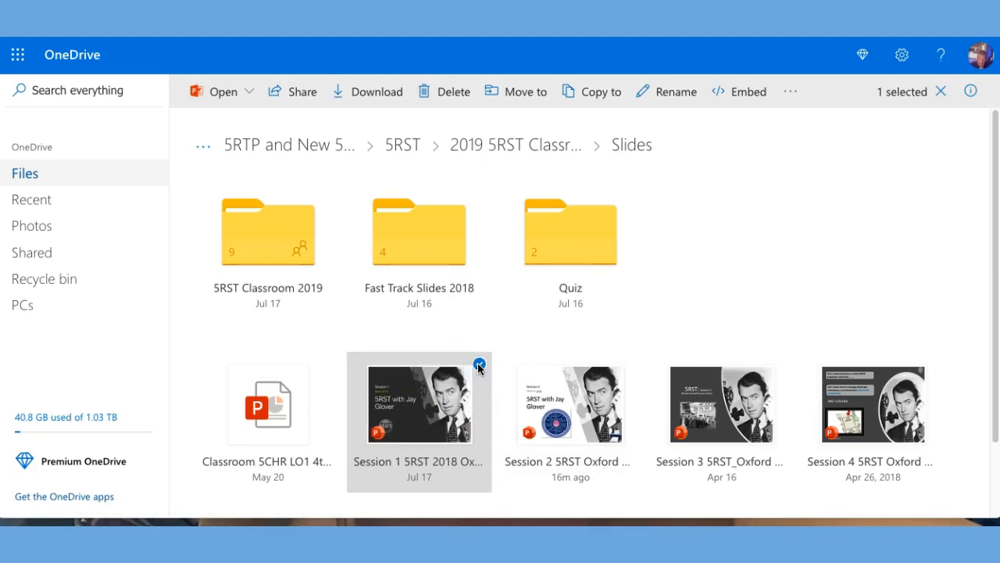
pyautogui.click(478, 364)
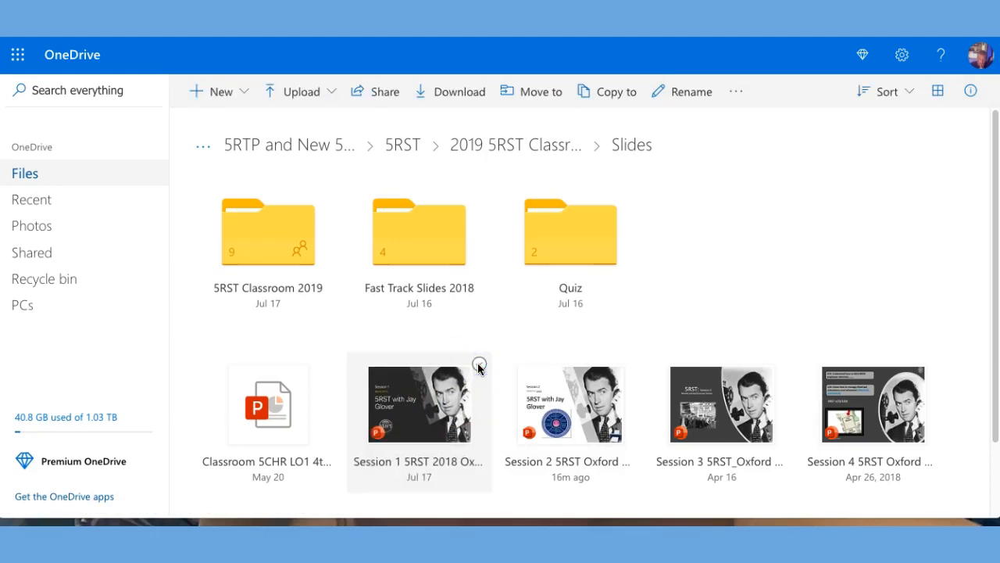
pyautogui.click(478, 365)
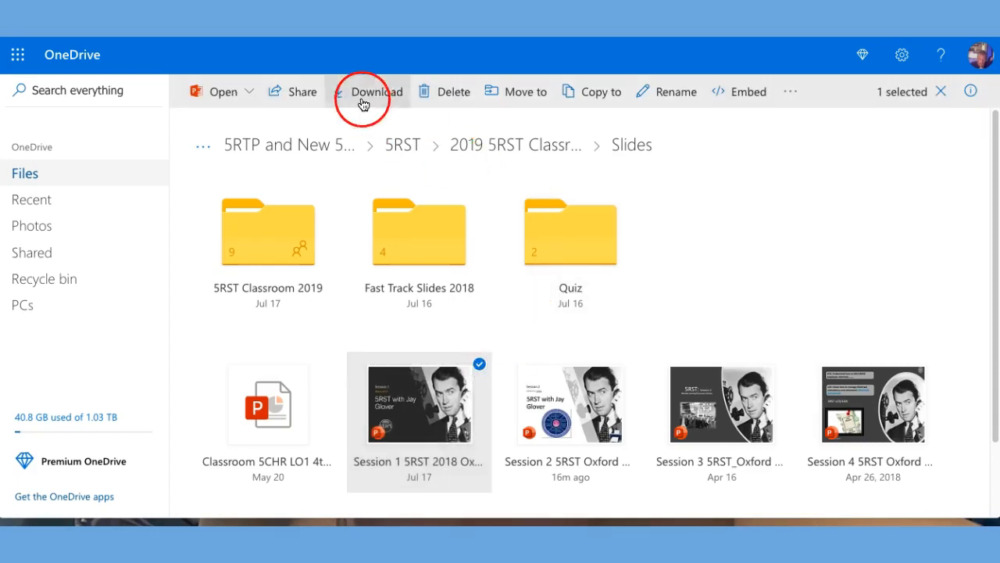
# Generate the HTML embed code for the selected Session 1 presentation and copy the whole iframe code
pyautogui.click(745, 95)
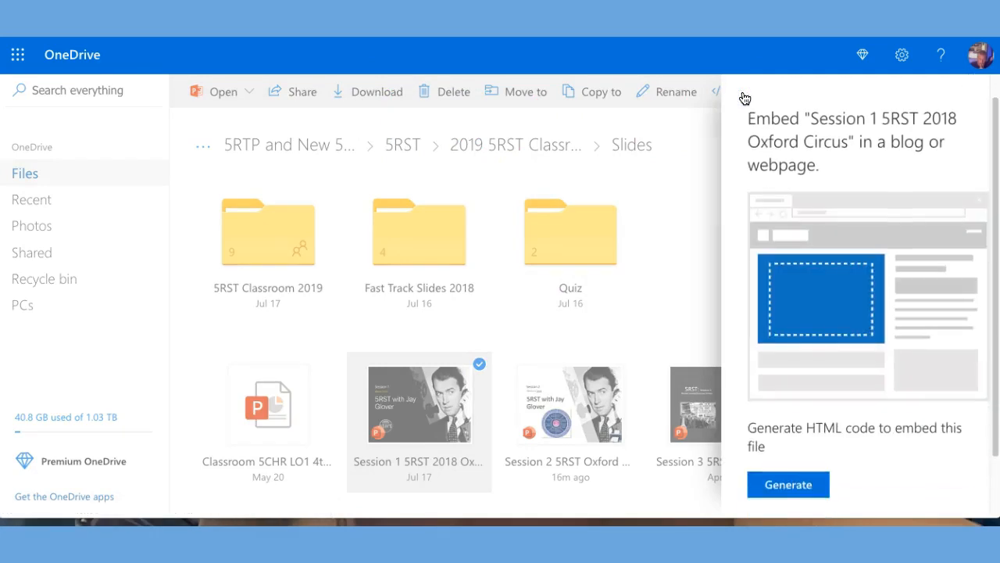
pyautogui.scroll(-1, 743, 91)
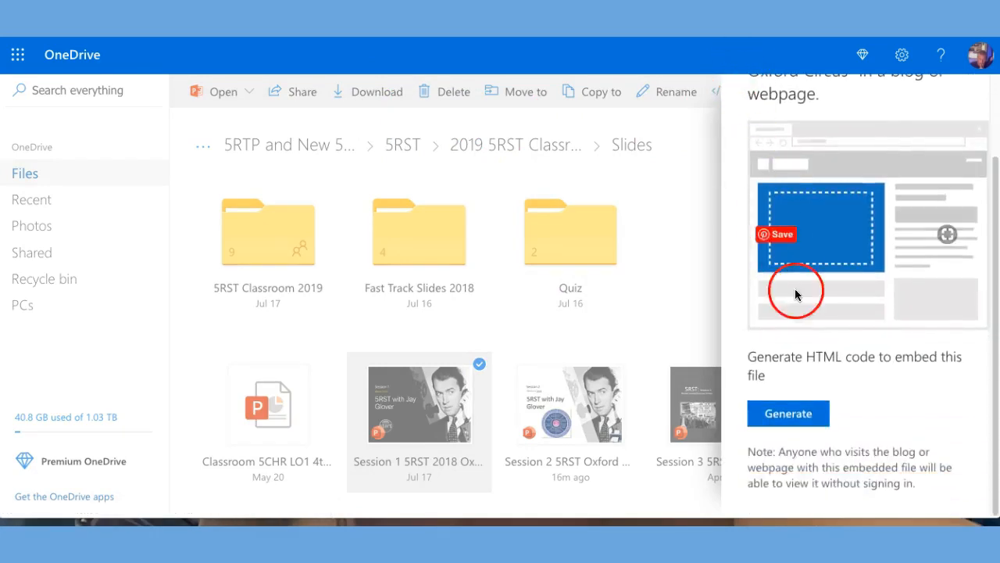
pyautogui.click(795, 415)
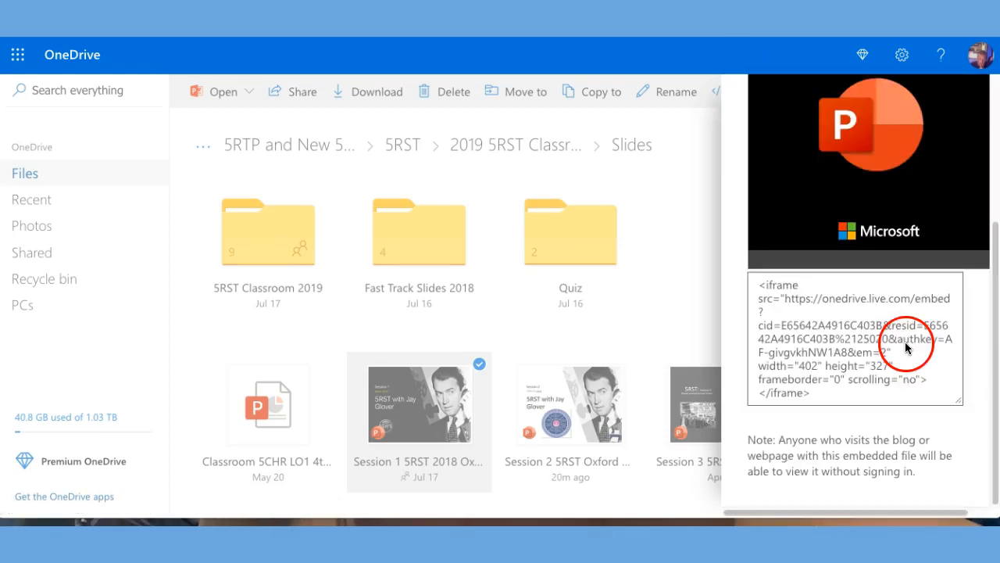
pyautogui.click(869, 363)
pyautogui.hotkey('ctrl', 'c')
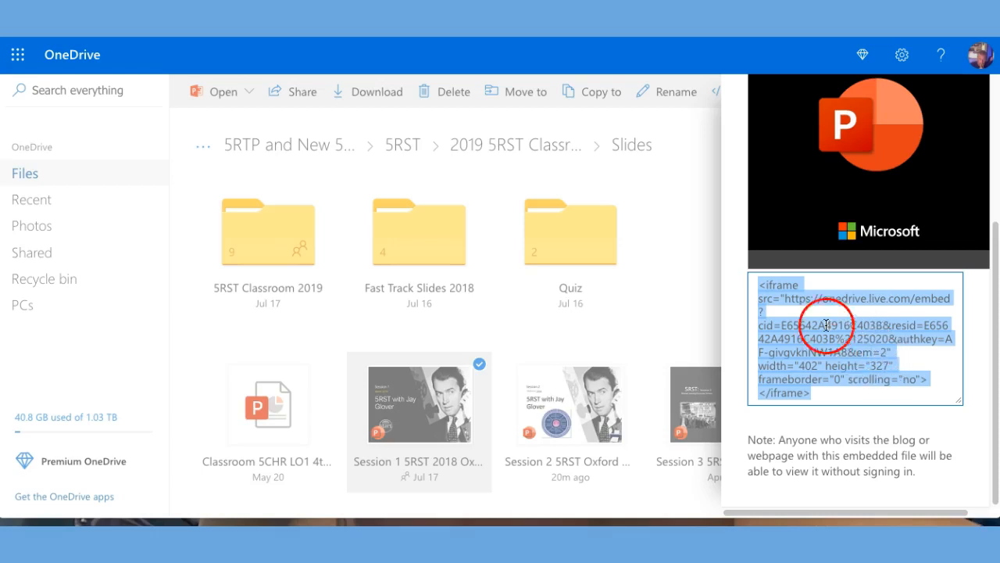
# Switch to the Google Sites editor, embed the copied OneDrive iframe code as a new section, and enlarge the embed's frame from its corner
pyautogui.click(578, 179)
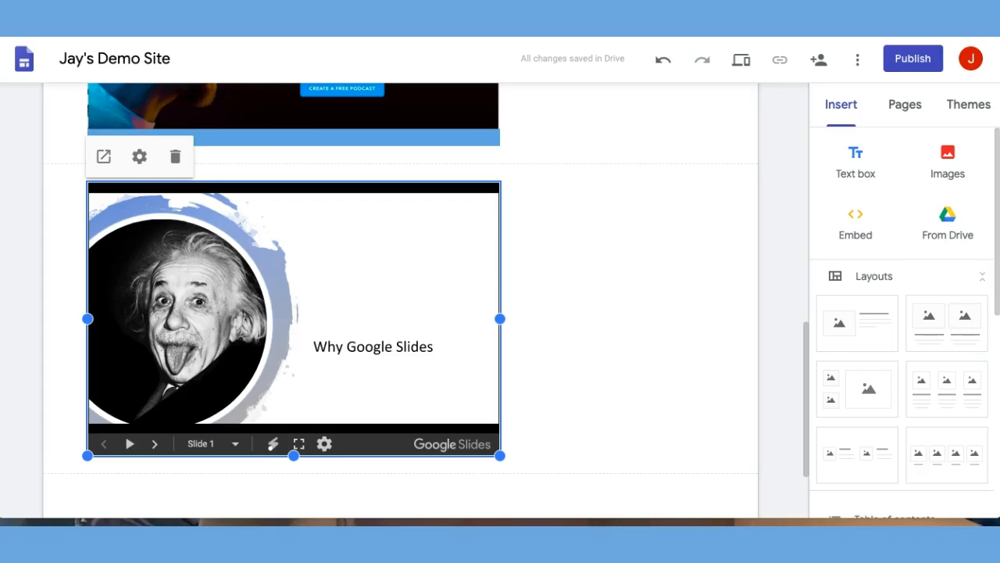
pyautogui.click(856, 228)
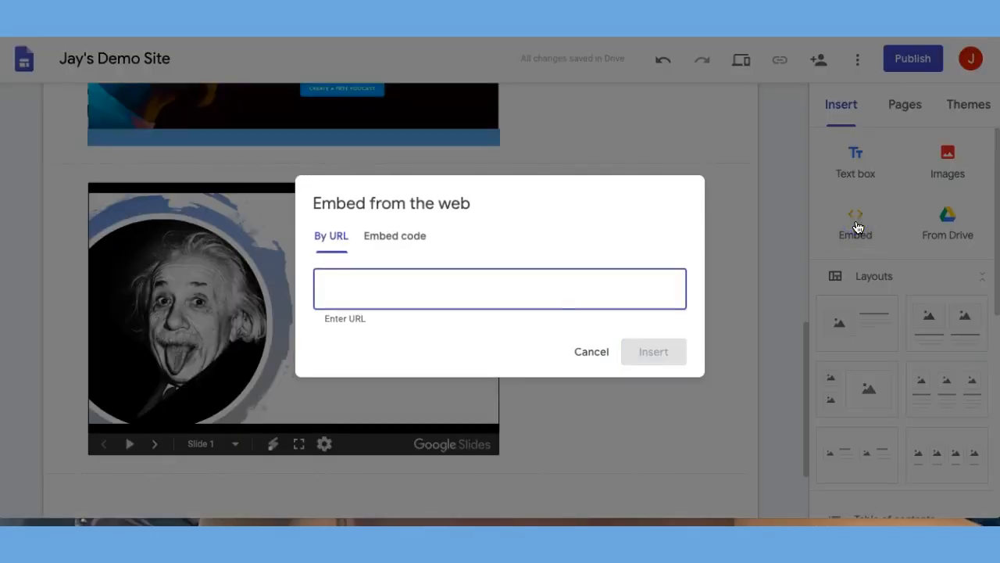
pyautogui.click(391, 240)
pyautogui.click(376, 262)
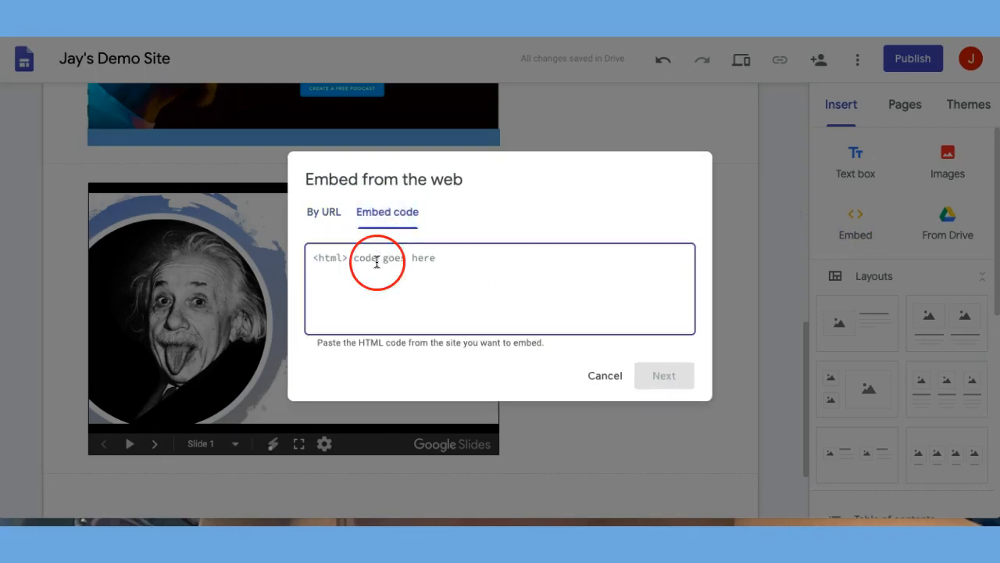
pyautogui.hotkey('ctrl', 'v')
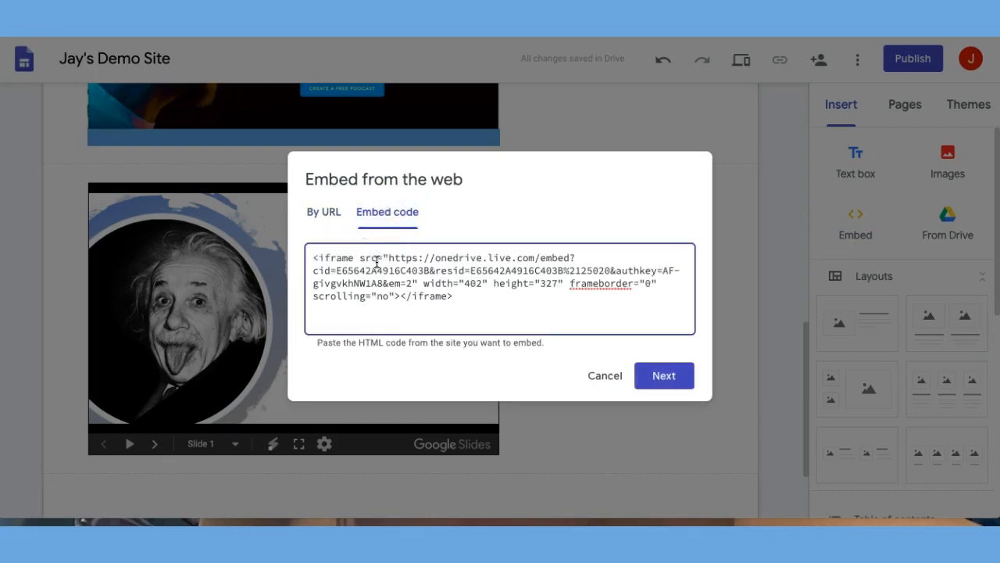
pyautogui.click(662, 375)
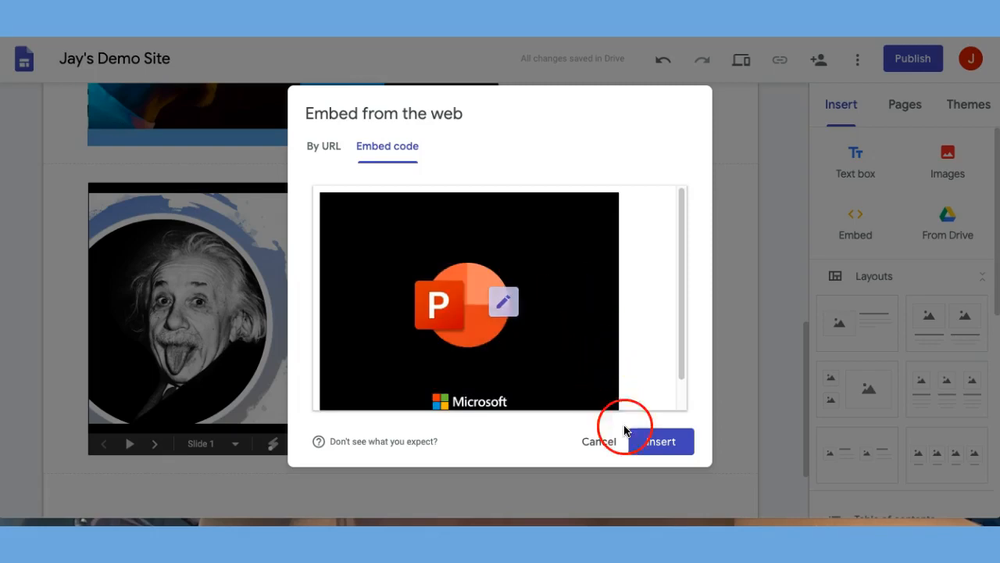
pyautogui.click(662, 442)
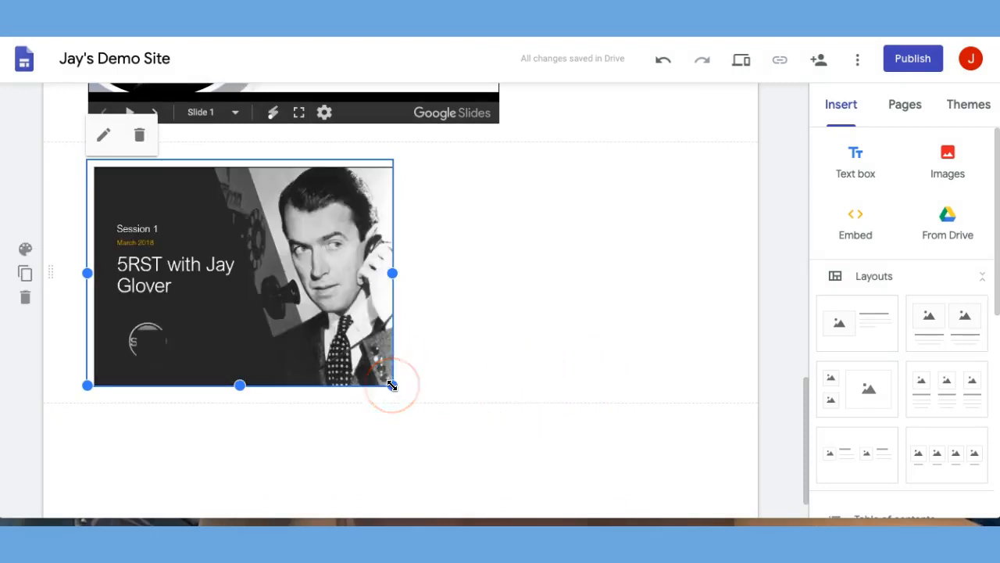
pyautogui.moveTo(392, 385); pyautogui.dragTo(447, 426)
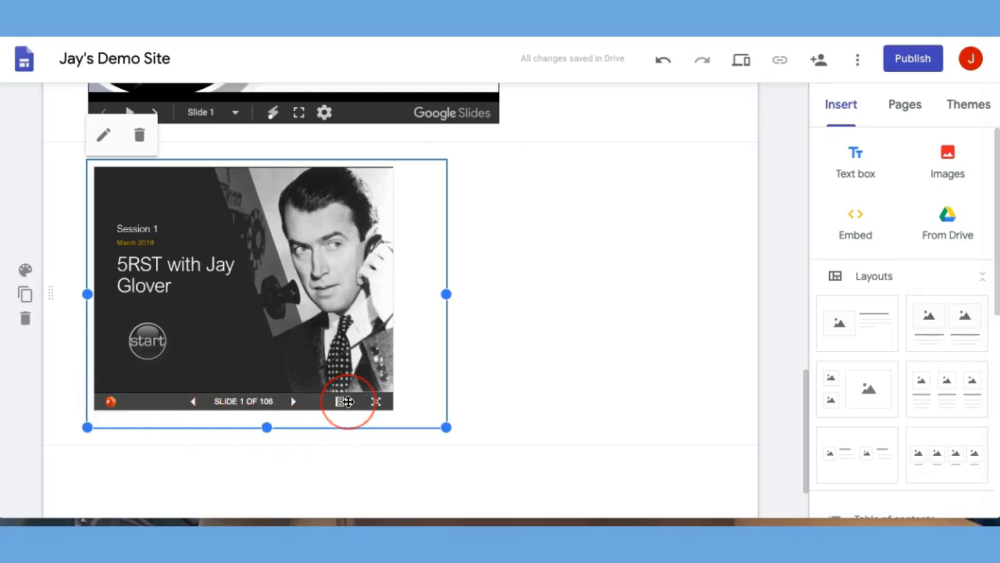
# Preview the site, check the embedded PowerPoint's document options, open it in full-size view and advance through its slides
pyautogui.click(738, 60)
pyautogui.scroll(-5, 586, 280)
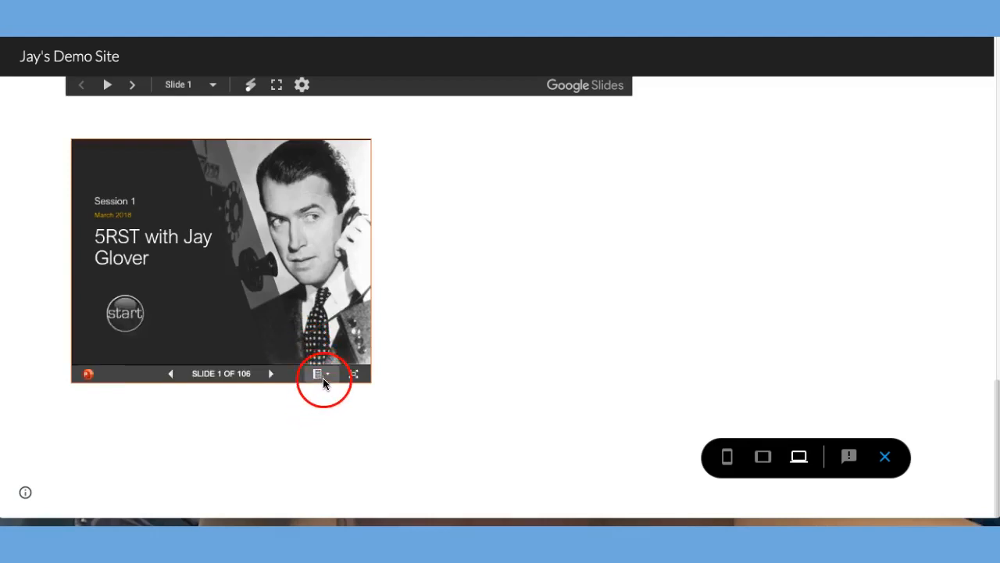
pyautogui.click(327, 377)
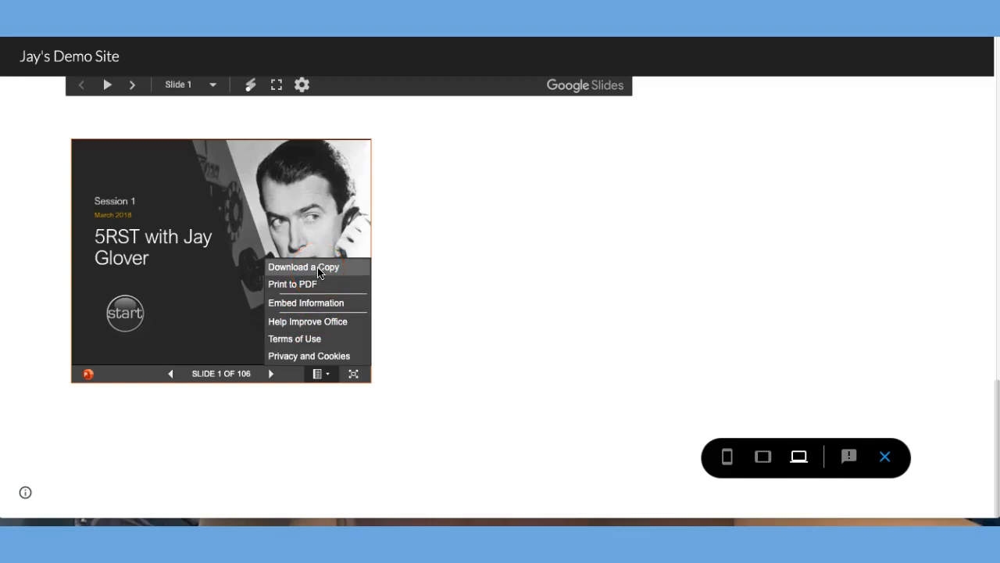
pyautogui.click(354, 376)
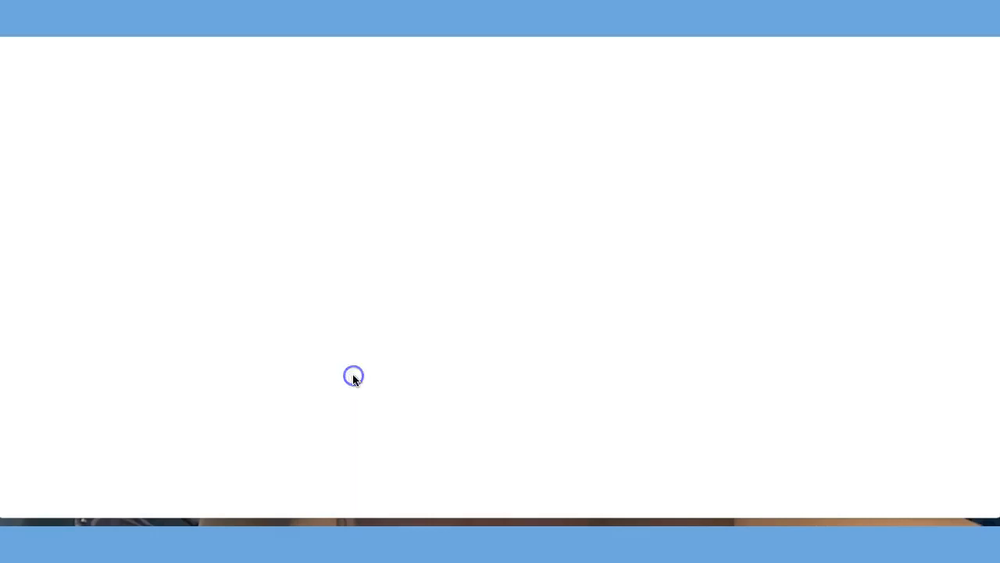
pyautogui.click(329, 365)
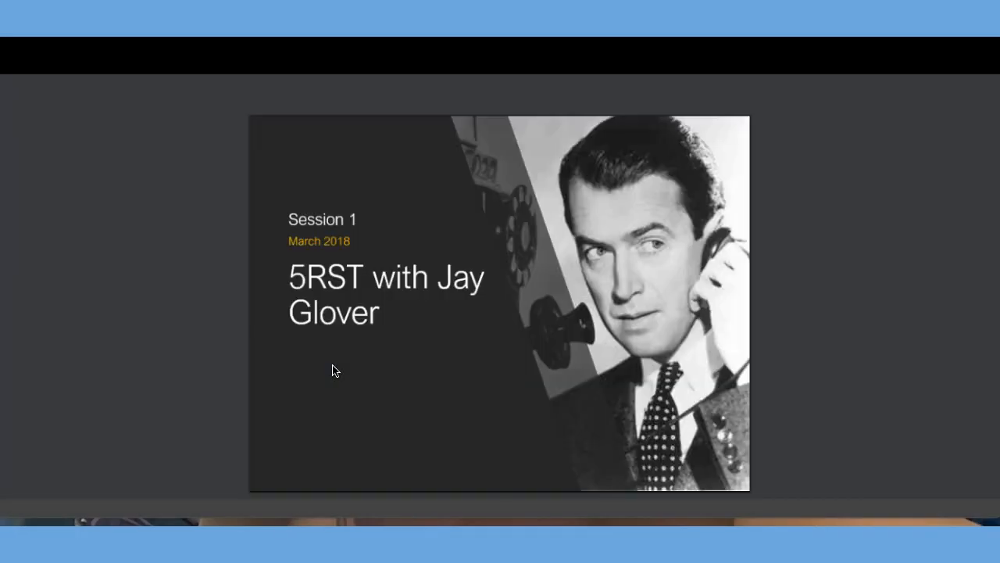
pyautogui.click(436, 354)
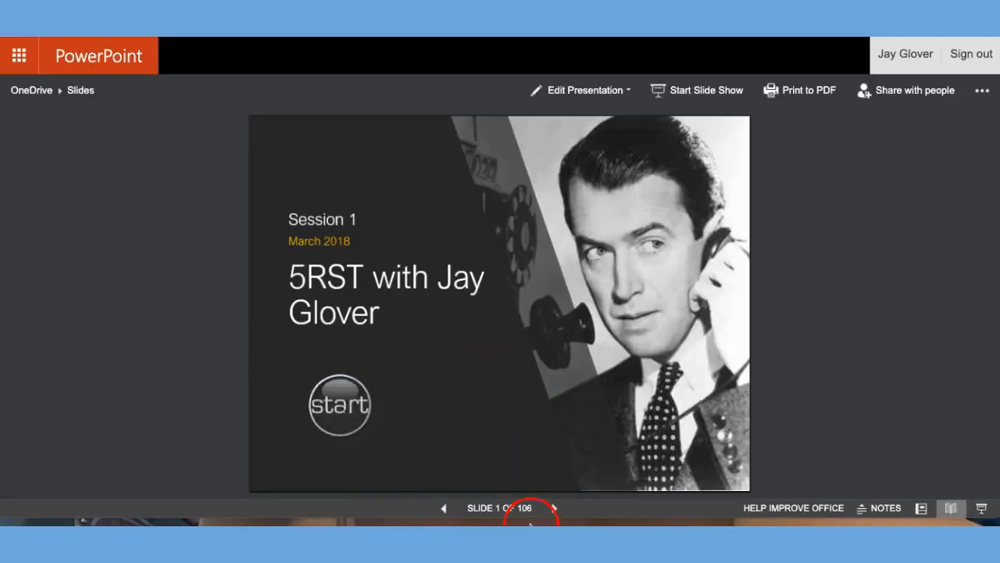
pyautogui.click(554, 509)
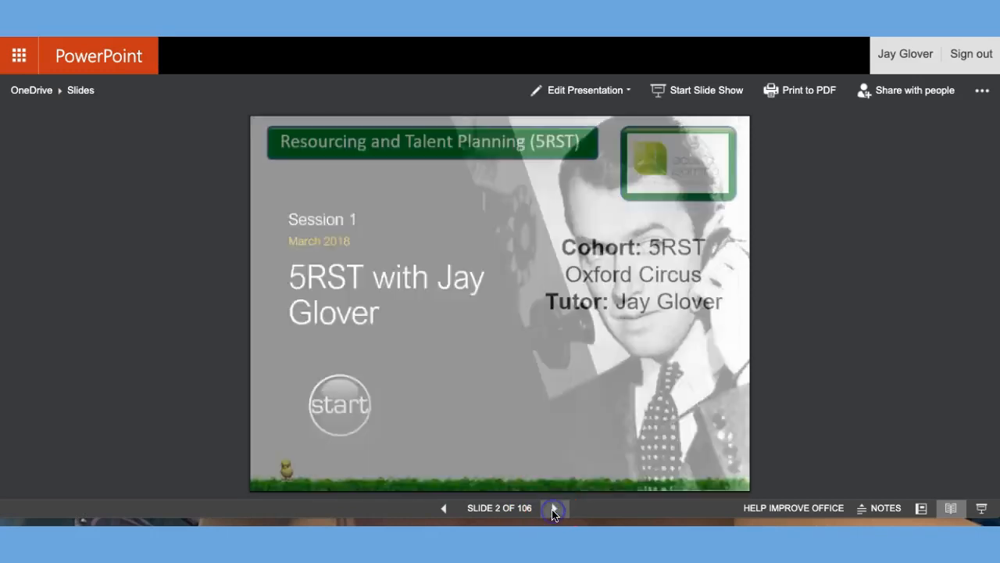
pyautogui.click(553, 509)
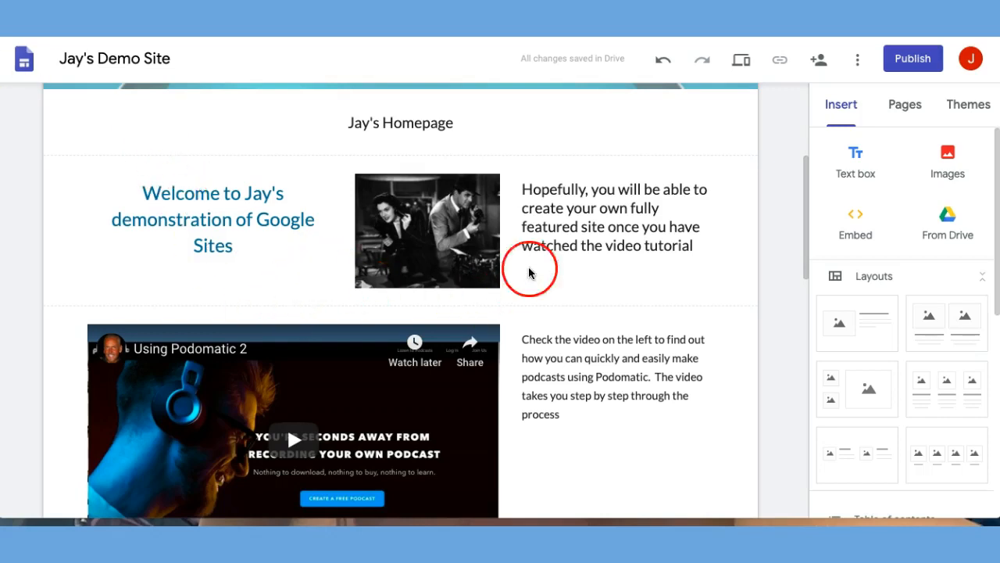
# Add a subpage named "Google Docs" under the Home page
pyautogui.click(904, 107)
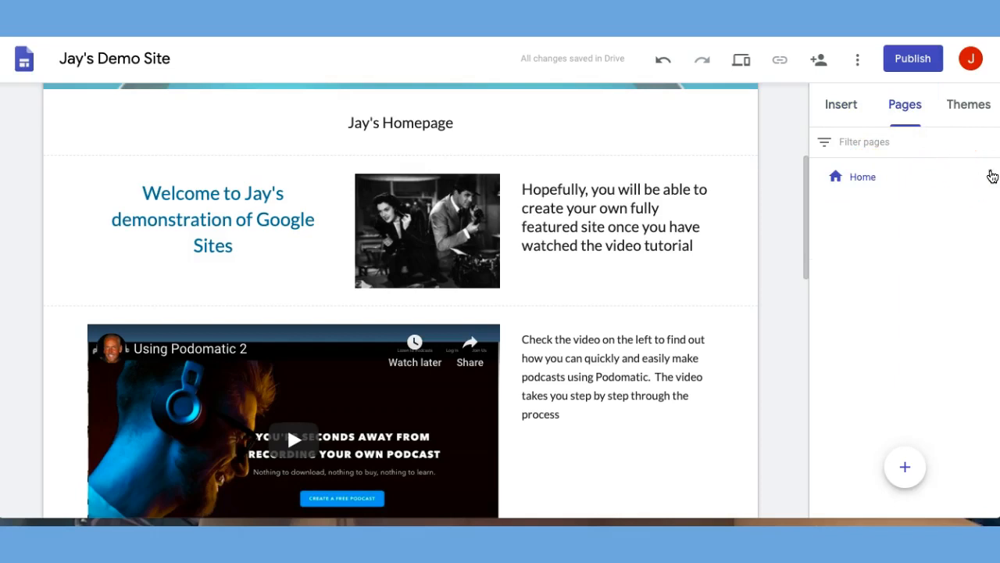
pyautogui.click(992, 176)
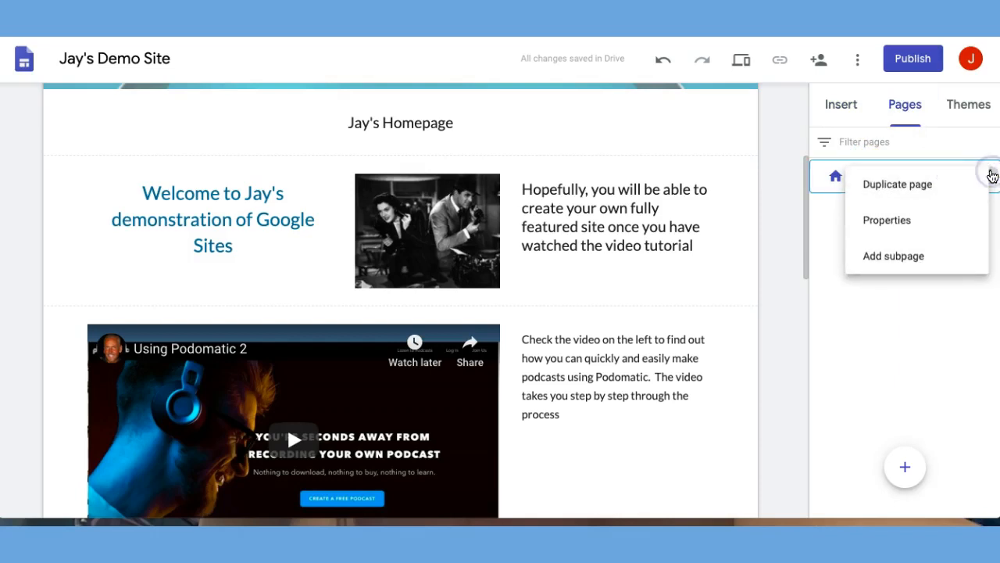
pyautogui.click(877, 261)
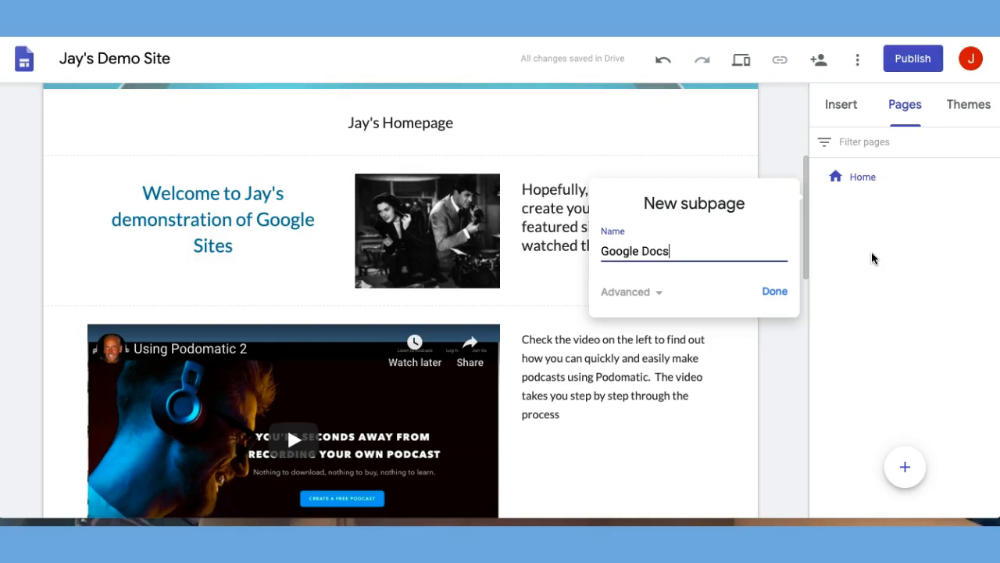
pyautogui.click(773, 292)
pyautogui.click(759, 293)
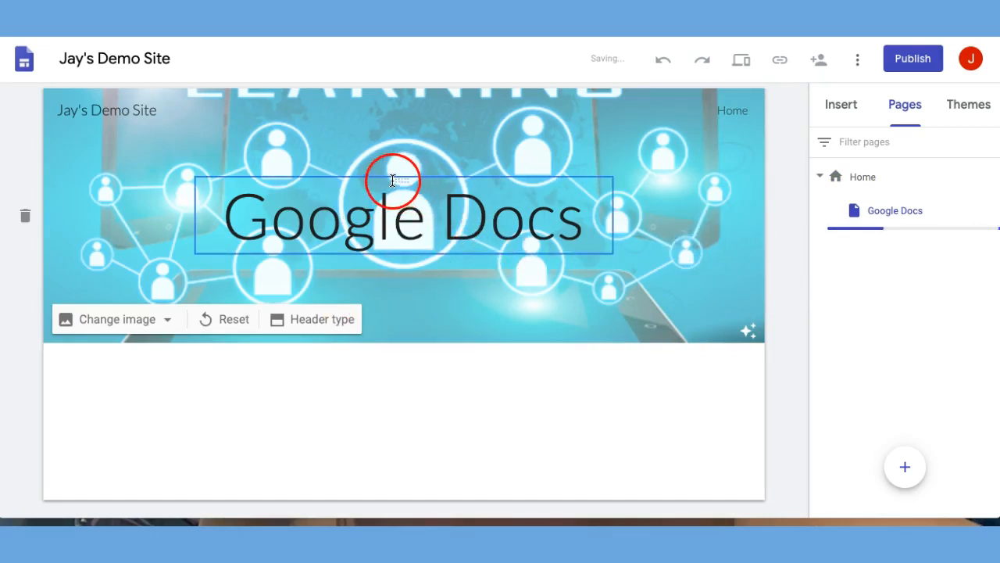
# Move the "Google Docs" page title below the header image and test the subpage link under Home in the site navigation
pyautogui.moveTo(402, 180); pyautogui.dragTo(388, 346)
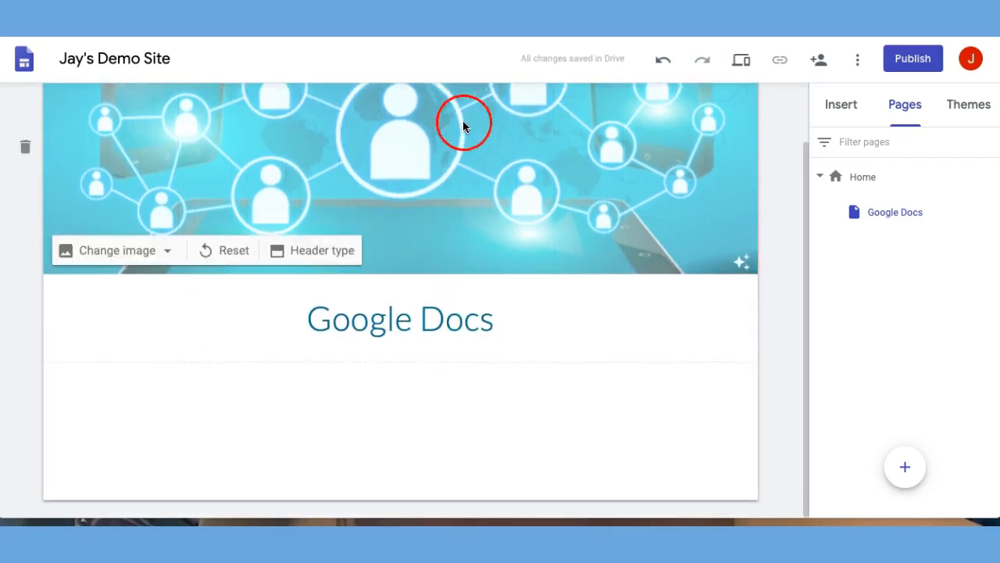
pyautogui.scroll(1, 678, 175)
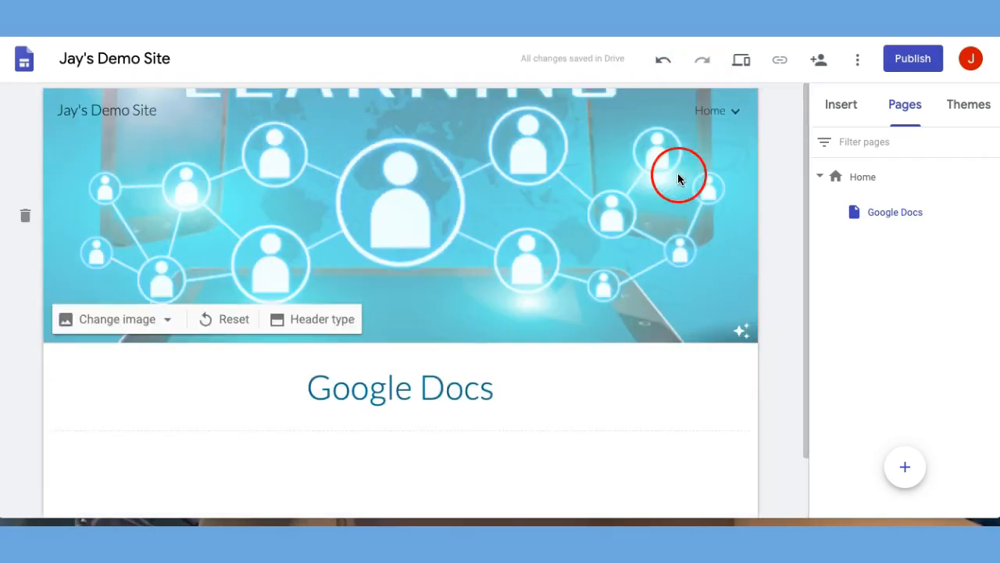
pyautogui.moveTo(733, 115)
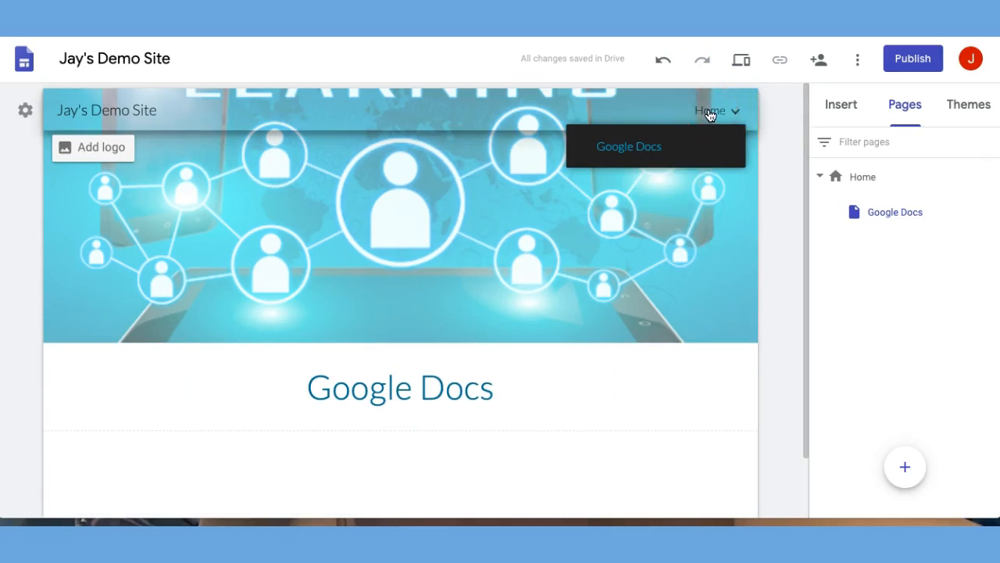
pyautogui.click(643, 151)
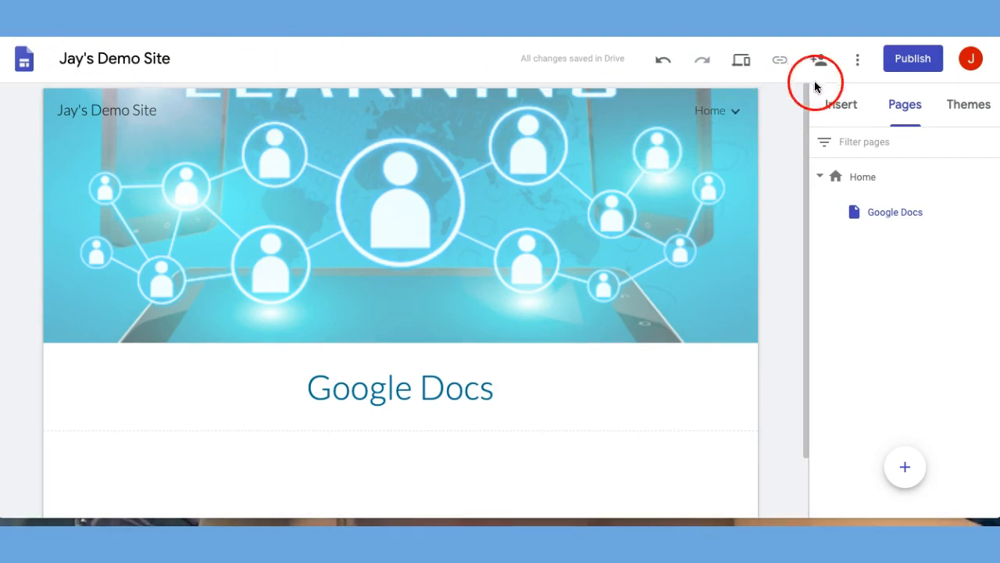
# Insert the "Team 2 LO1 Team T..." Google Docs file below the title on the Google Docs subpage
pyautogui.click(847, 107)
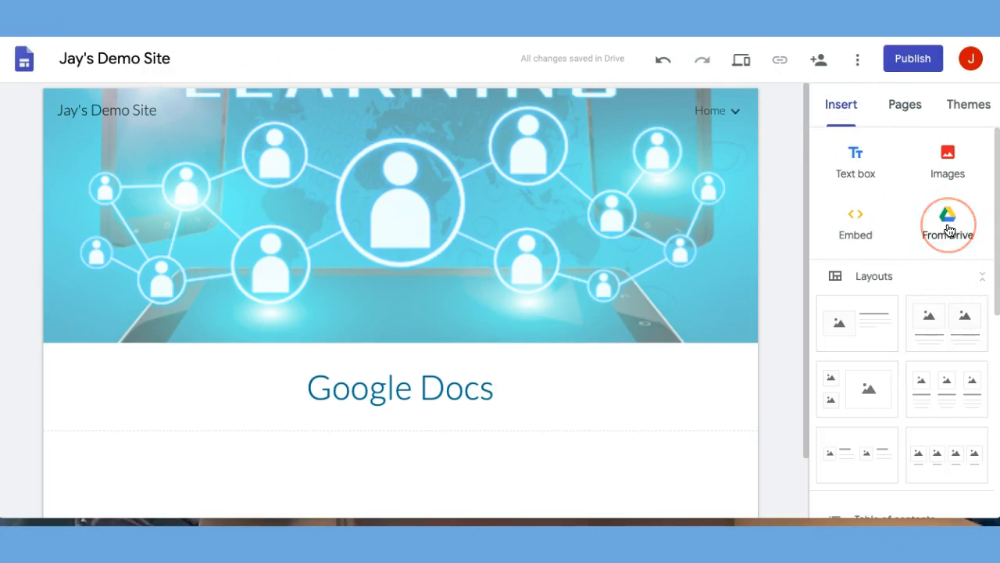
pyautogui.scroll(-5, 947, 229)
pyautogui.scroll(-1, 942, 230)
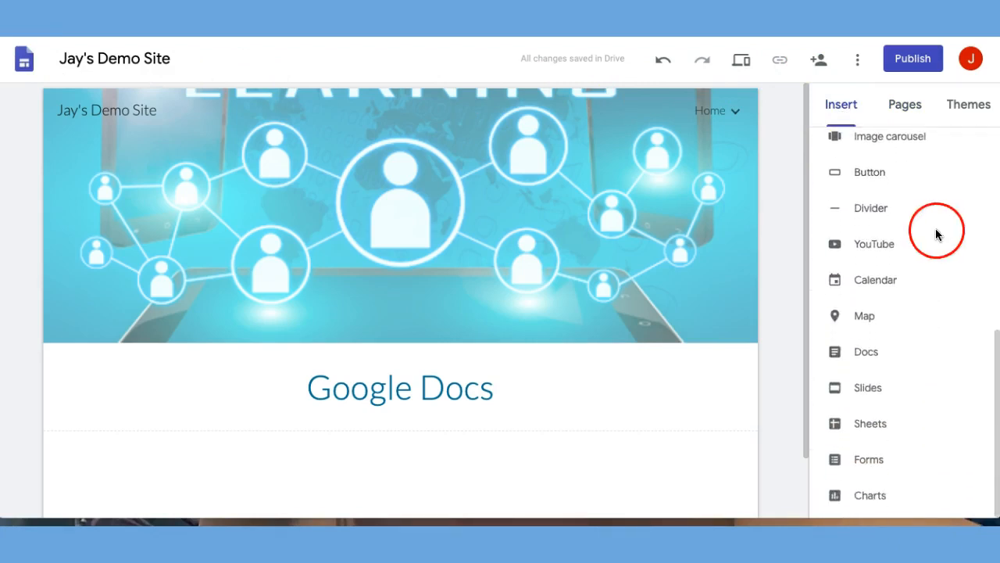
pyautogui.click(865, 354)
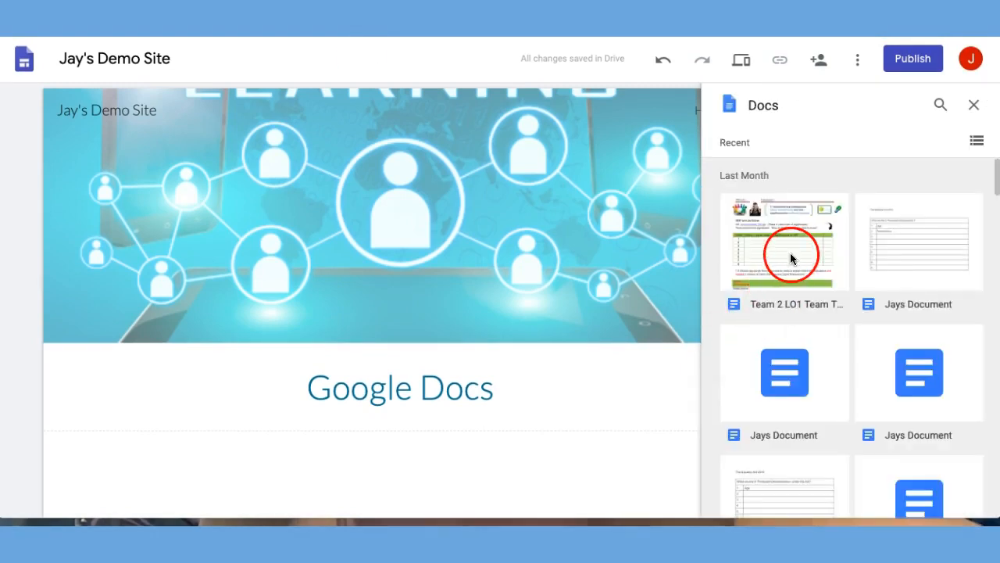
pyautogui.click(789, 272)
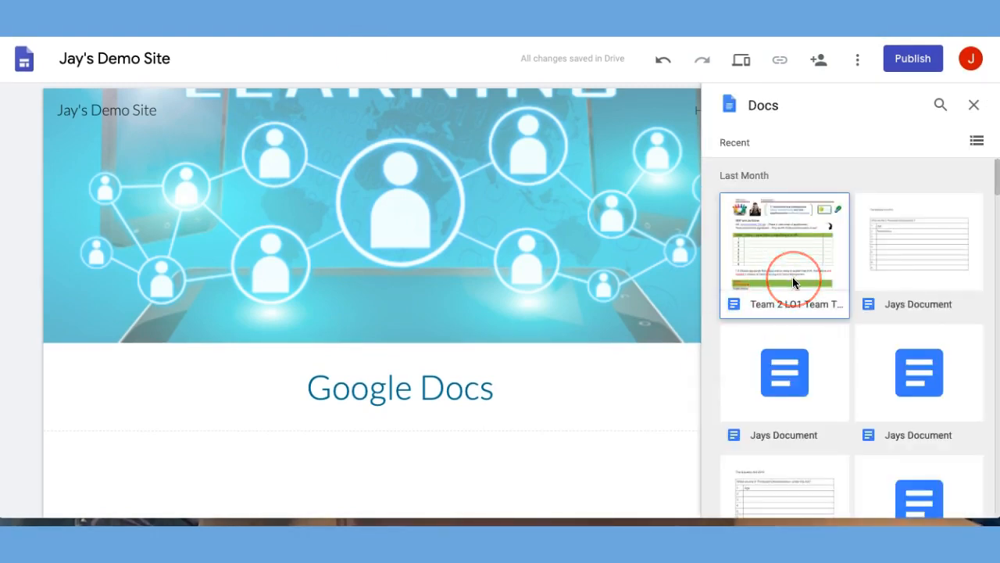
pyautogui.doubleClick(792, 277)
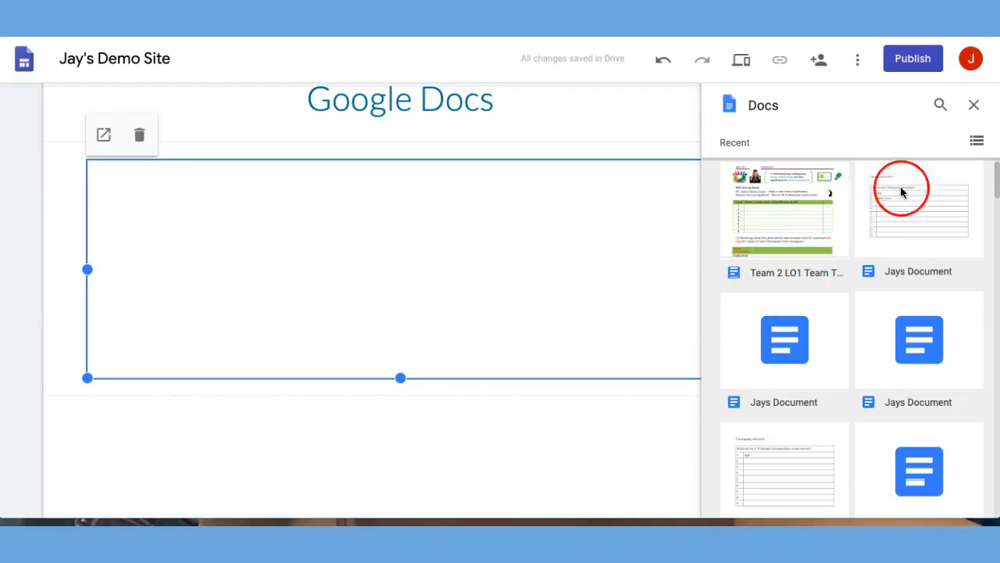
pyautogui.click(974, 108)
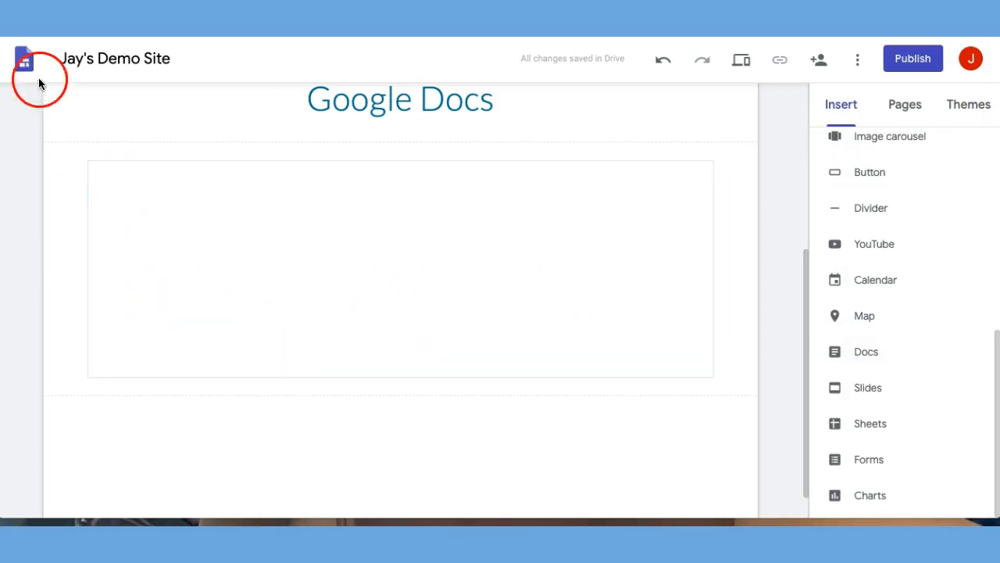
# Add a text box, place it directly above the embedded document in the same section, and start editing it
pyautogui.scroll(5, 888, 335)
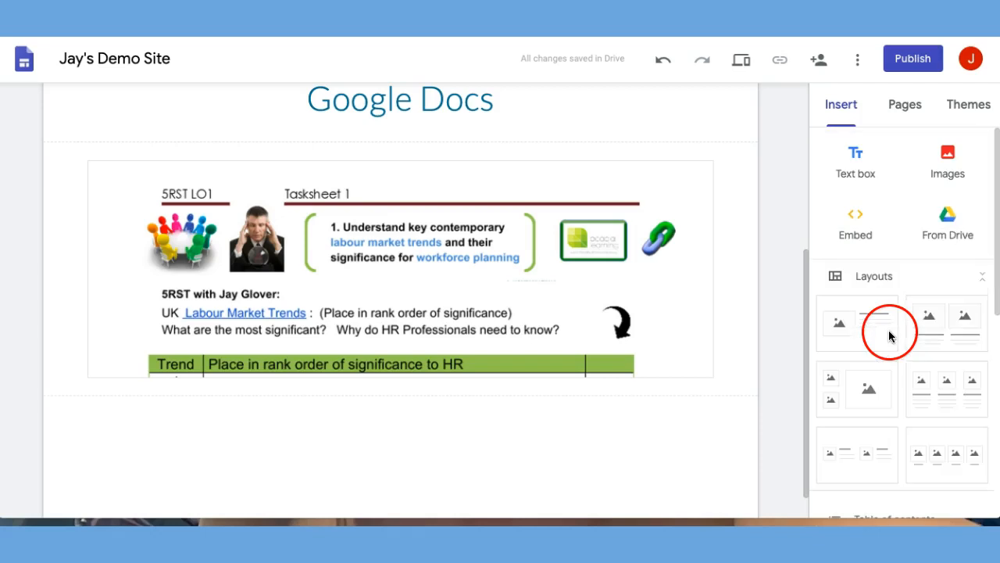
pyautogui.click(844, 157)
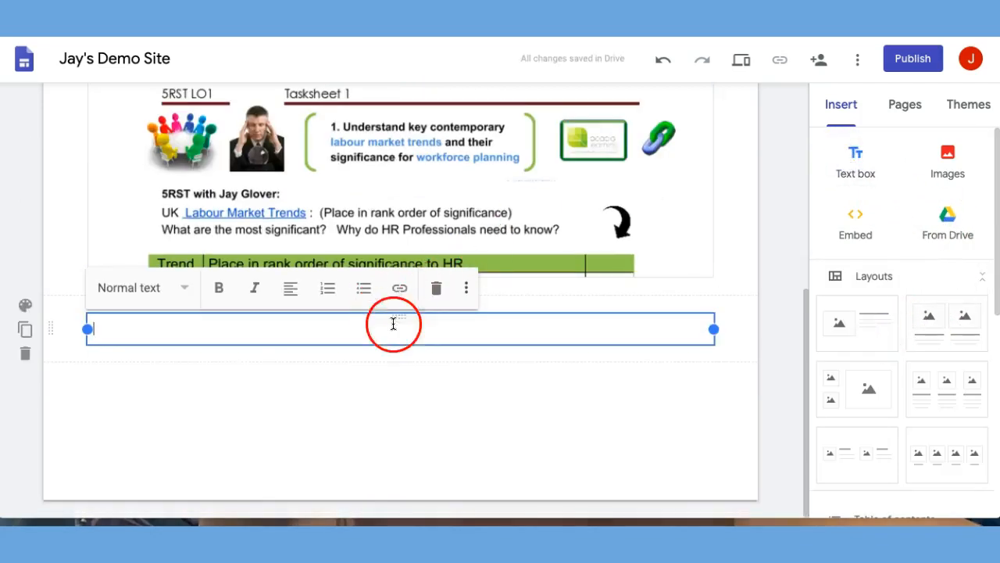
pyautogui.moveTo(402, 313); pyautogui.dragTo(378, 236)
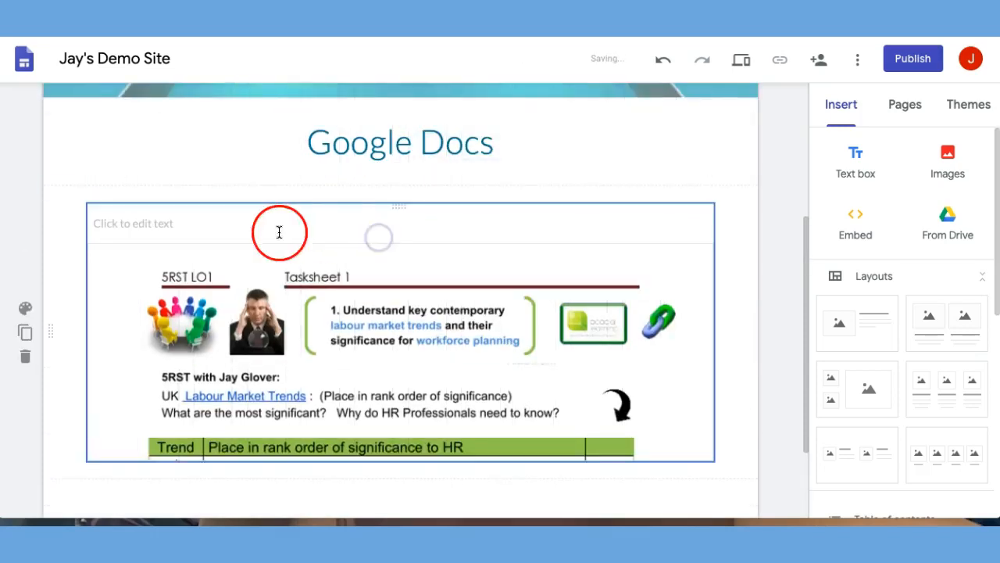
pyautogui.click(172, 230)
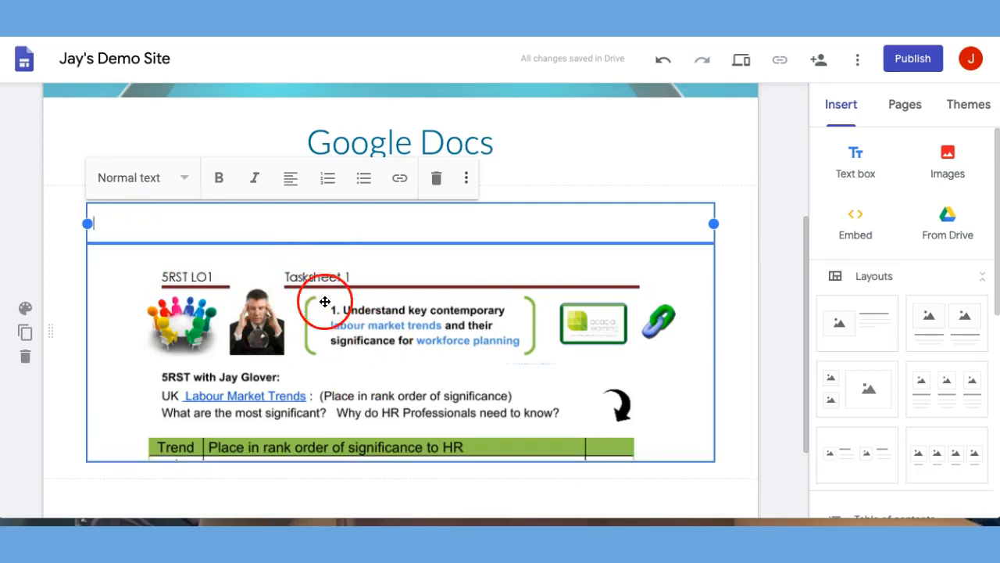
# Extend the embedded Tasksheet 1 document's frame downward to show more of the page, including the trend table
pyautogui.scroll(-3, 387, 355)
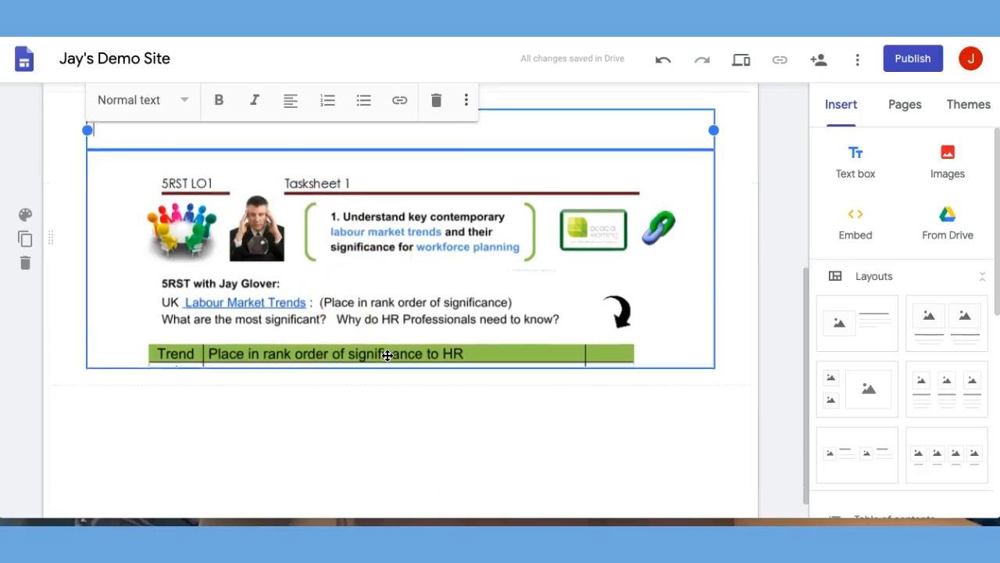
pyautogui.click(414, 321)
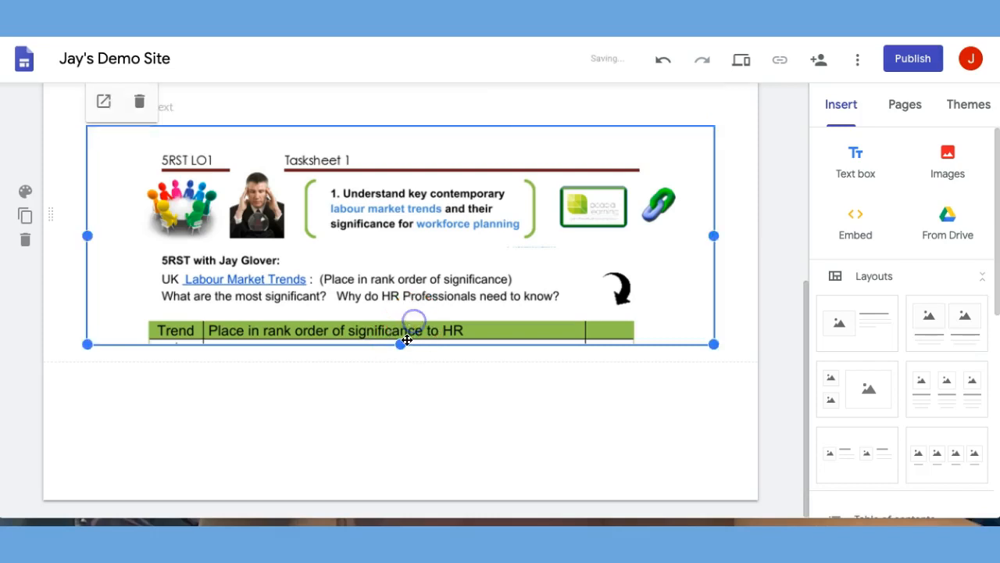
pyautogui.moveTo(399, 346); pyautogui.dragTo(388, 426)
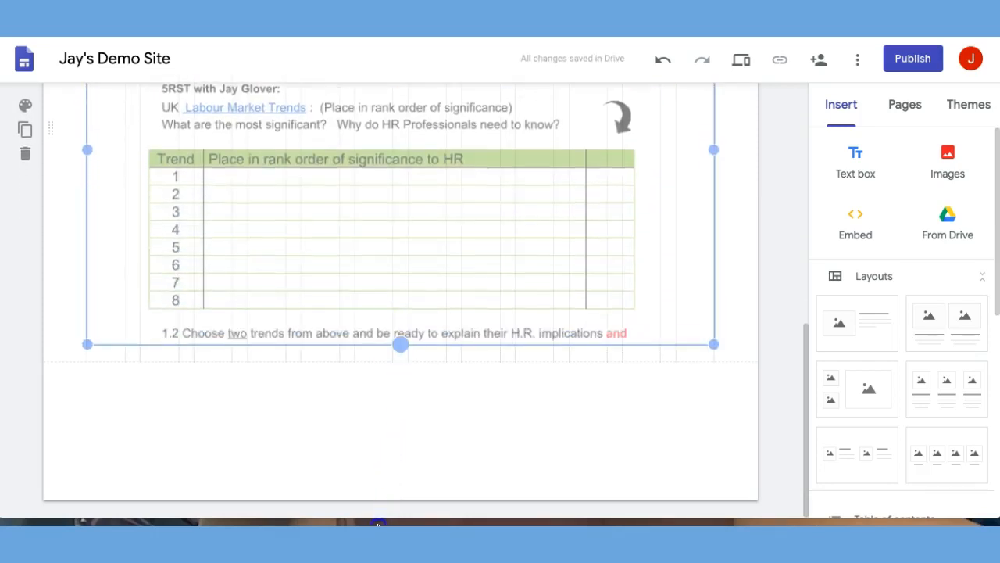
# Extend the embedded document's frame further down to include the "Trend: (Choose one)" table
pyautogui.moveTo(376, 522)
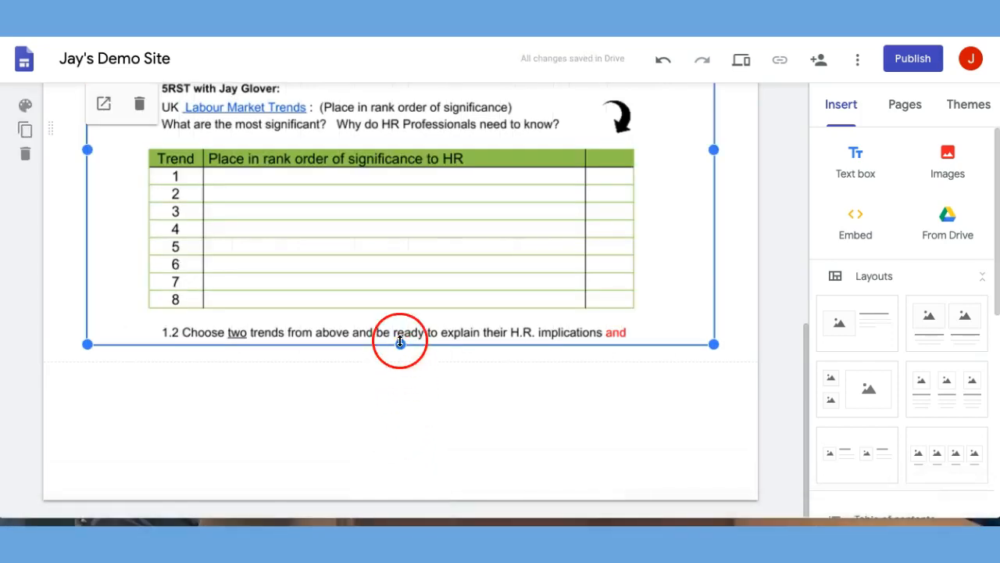
pyautogui.moveTo(400, 344); pyautogui.dragTo(359, 518)
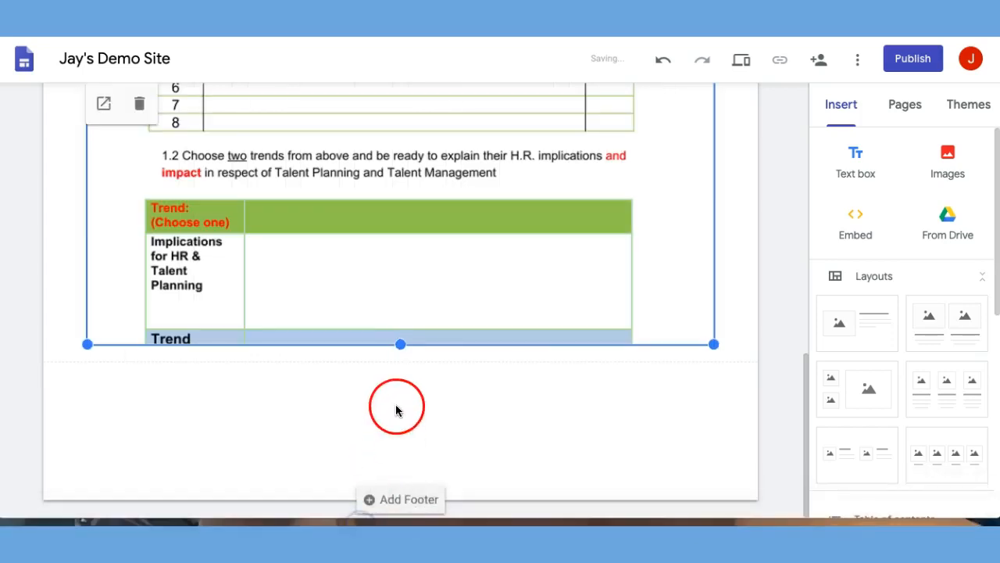
pyautogui.moveTo(400, 344); pyautogui.dragTo(388, 483)
# Enter "Please complete the tasks below" in the text box above the embedded document and format it as Heading
pyautogui.moveTo(806, 422); pyautogui.dragTo(800, 256)
pyautogui.click(721, 174)
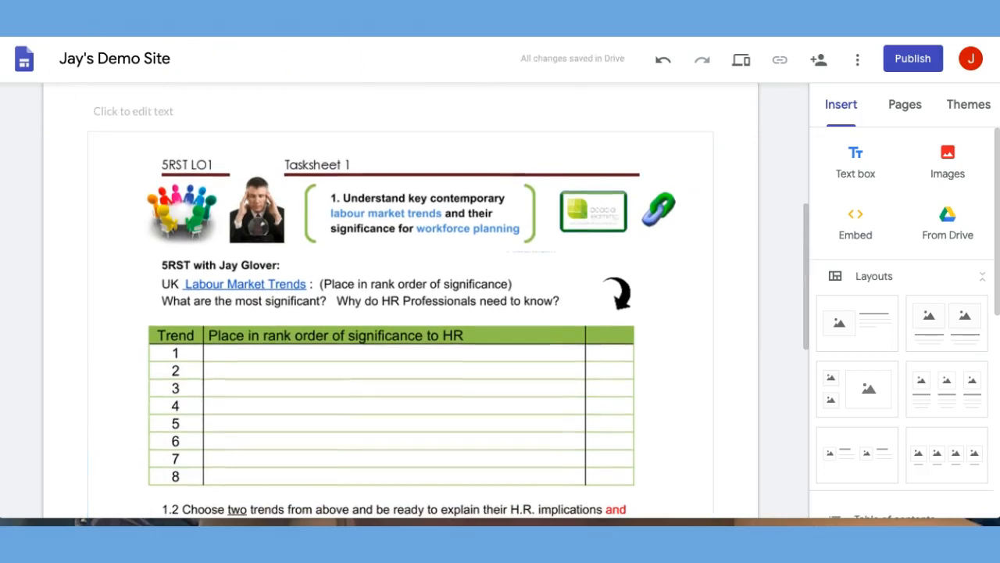
pyautogui.scroll(3, 68, 230)
pyautogui.click(196, 257)
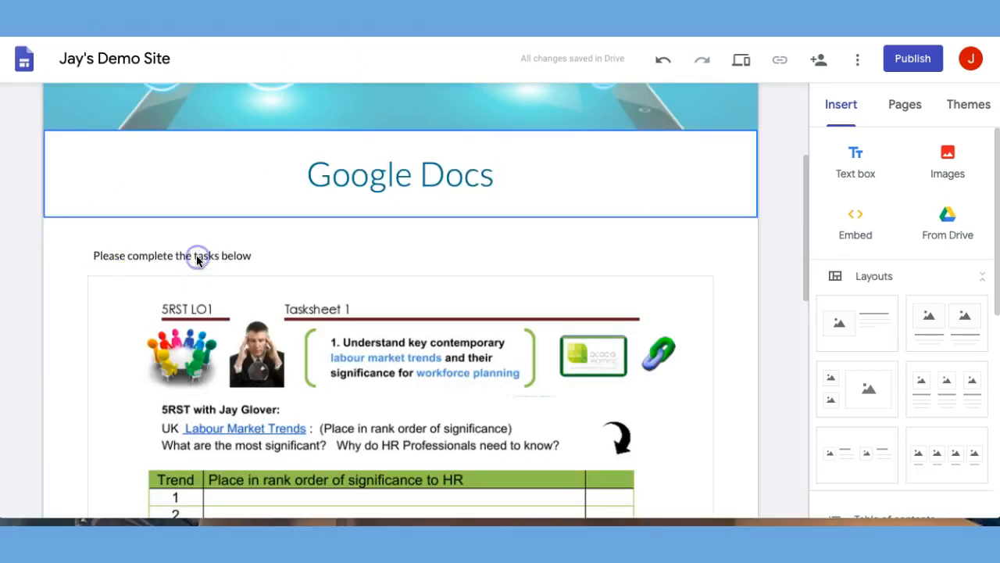
pyautogui.click(179, 211)
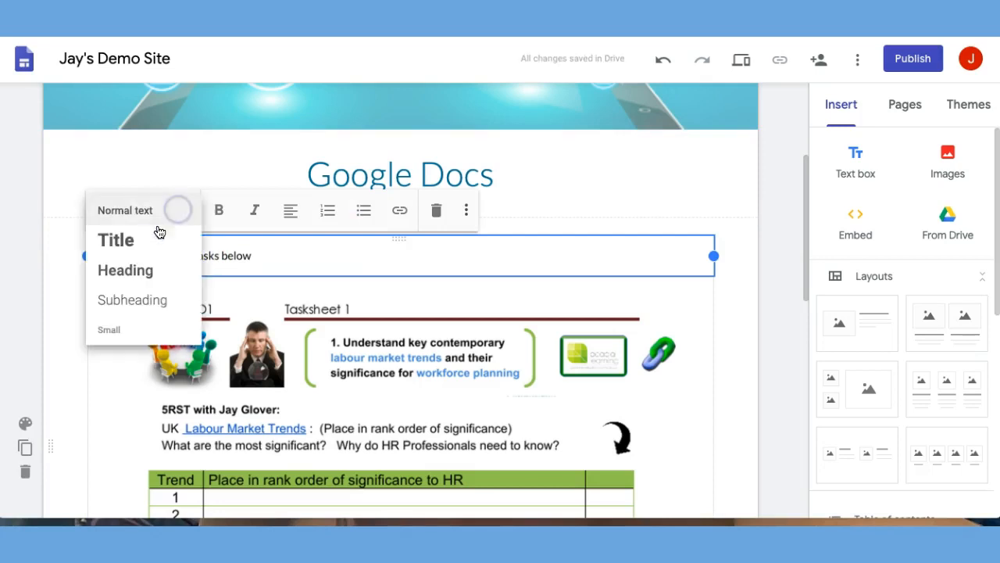
pyautogui.click(138, 269)
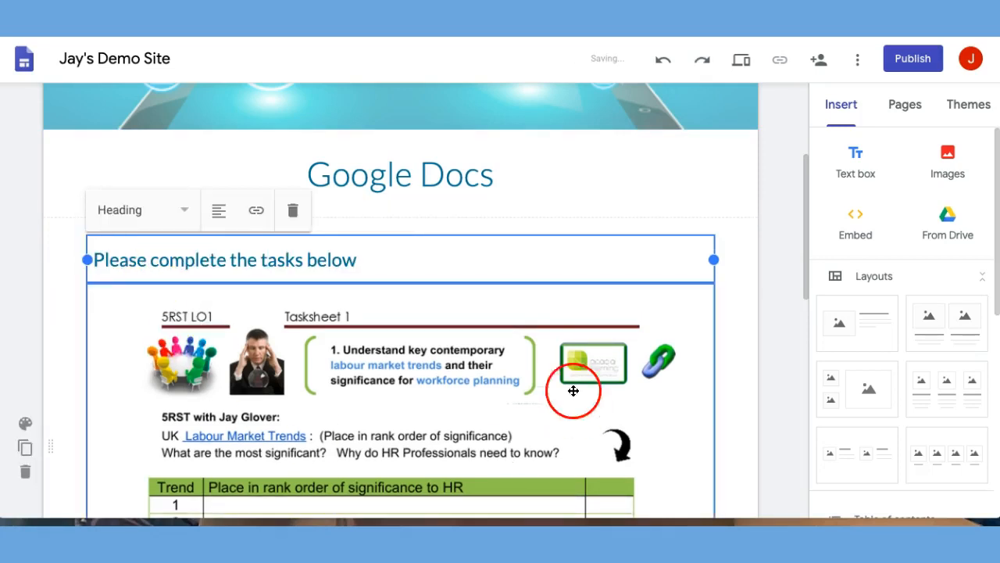
# Select the embedded tasks document on the Google Docs subpage and open it in a new tab
pyautogui.scroll(-4, 413, 381)
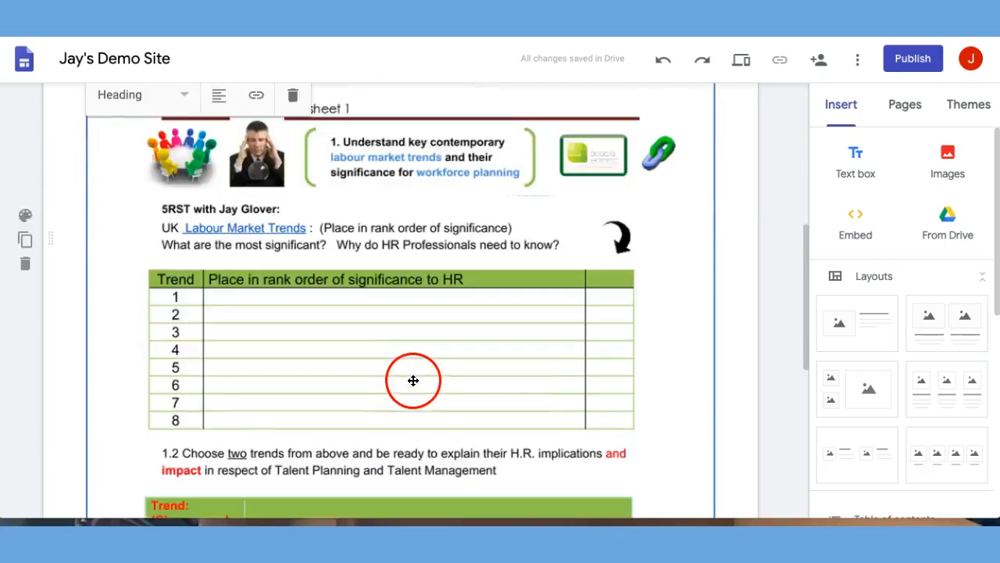
pyautogui.scroll(2, 438, 371)
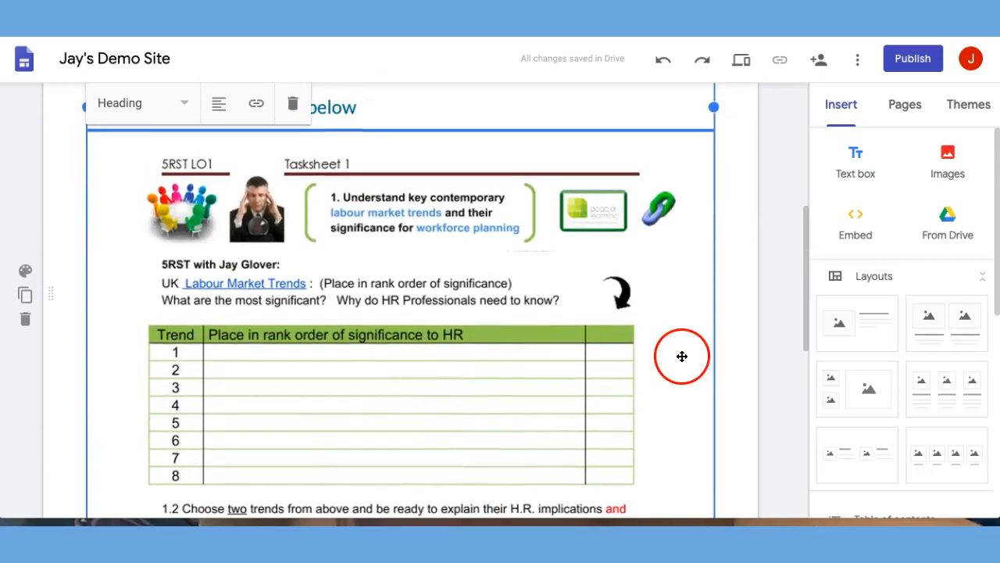
pyautogui.click(682, 356)
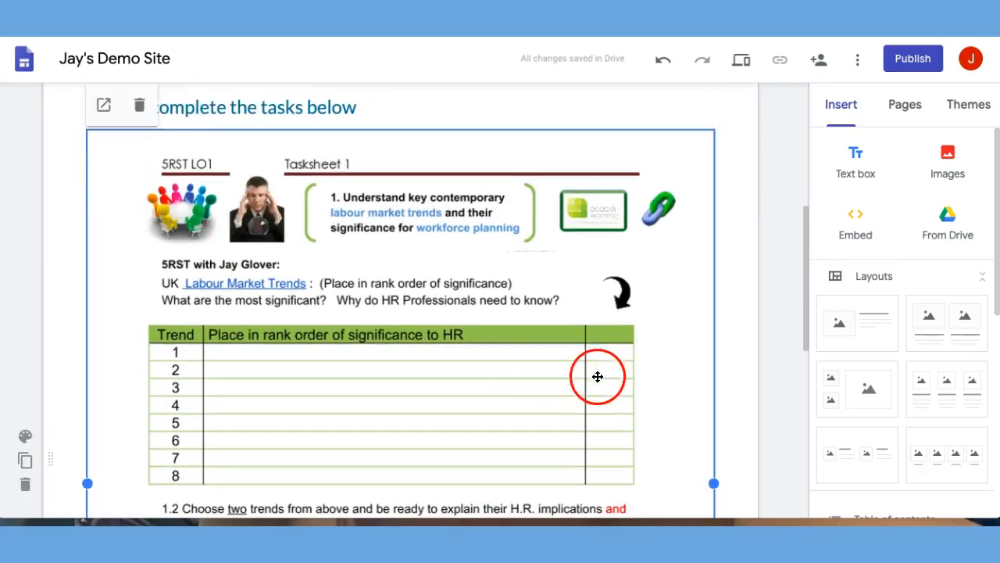
pyautogui.scroll(2, 112, 339)
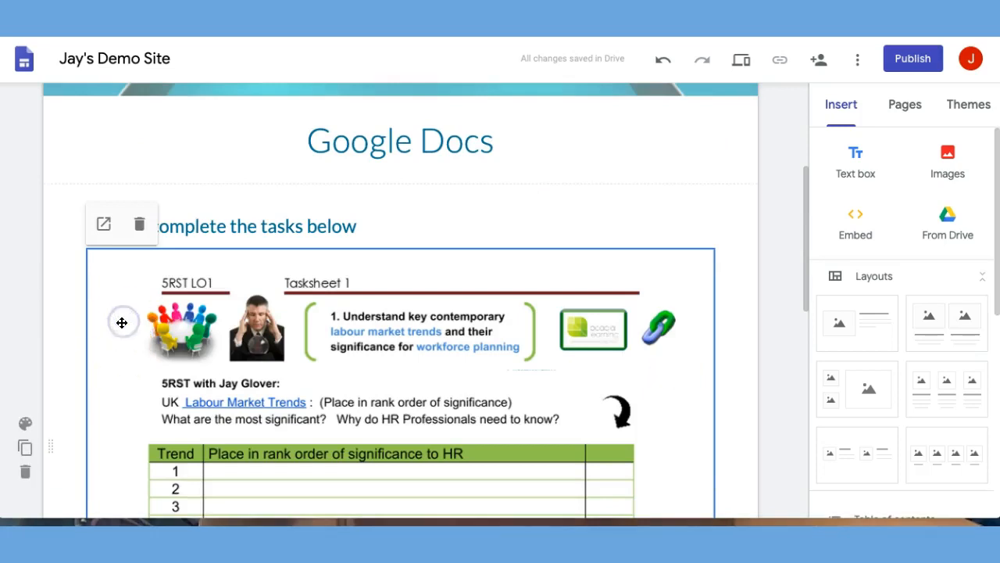
pyautogui.click(103, 225)
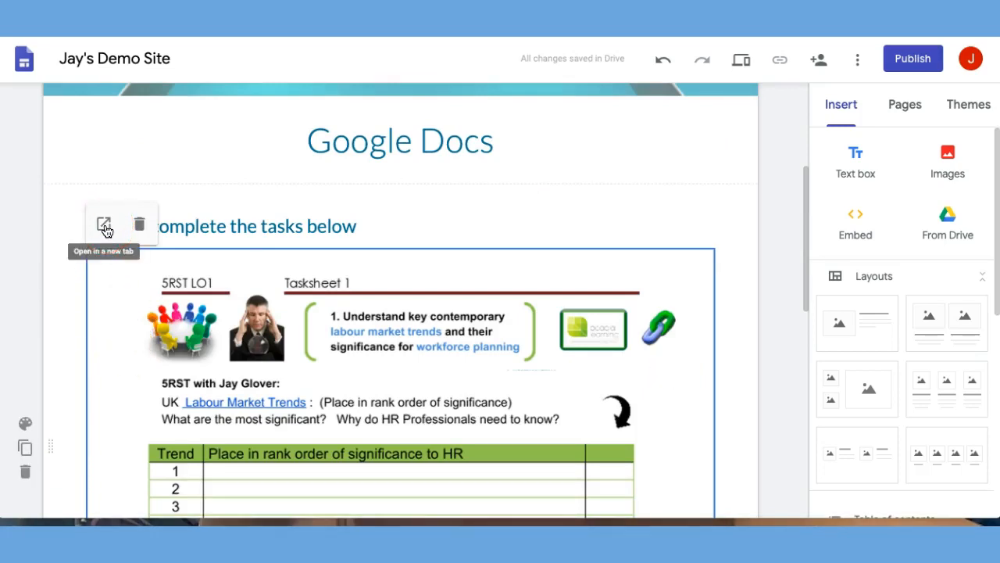
pyautogui.click(105, 226)
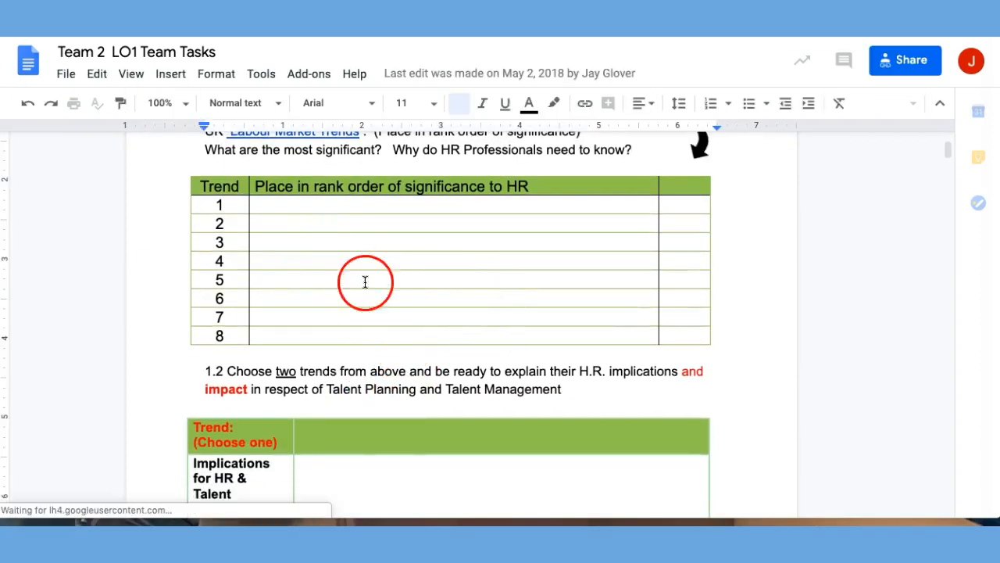
# Try entering "My" in the Trend 1 row of the document's ranking table
pyautogui.click(66, 76)
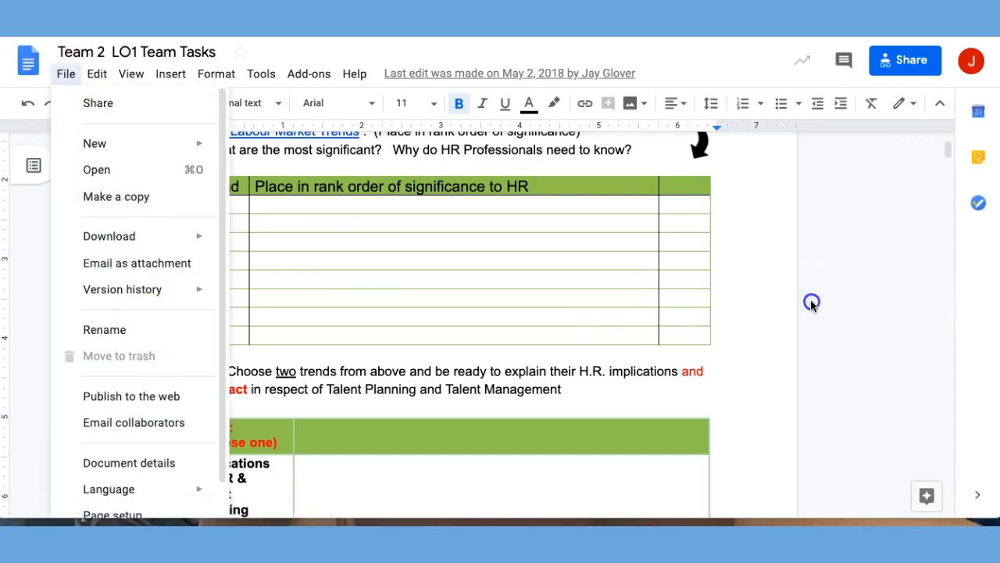
pyautogui.click(664, 298)
pyautogui.click(337, 207)
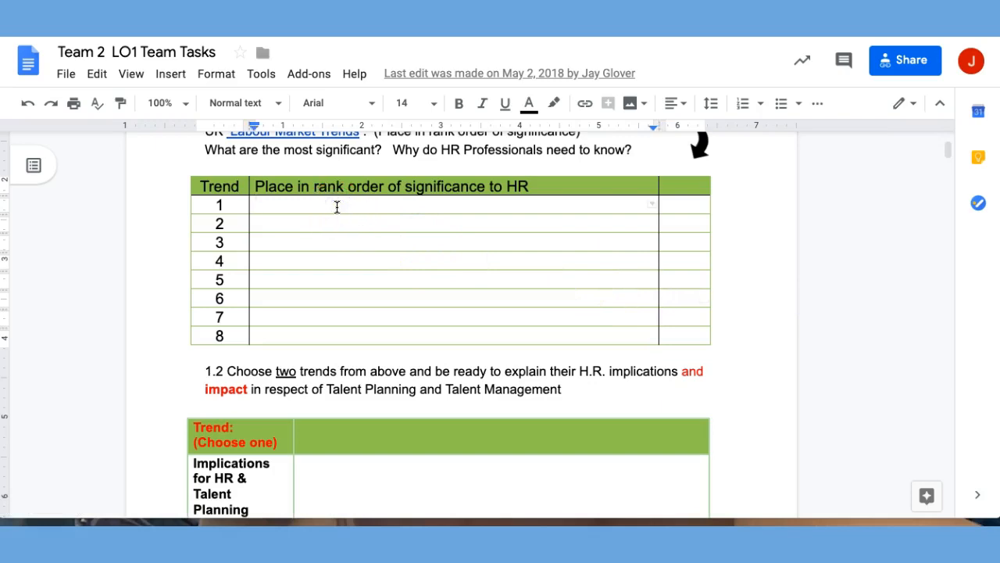
pyautogui.write('My')
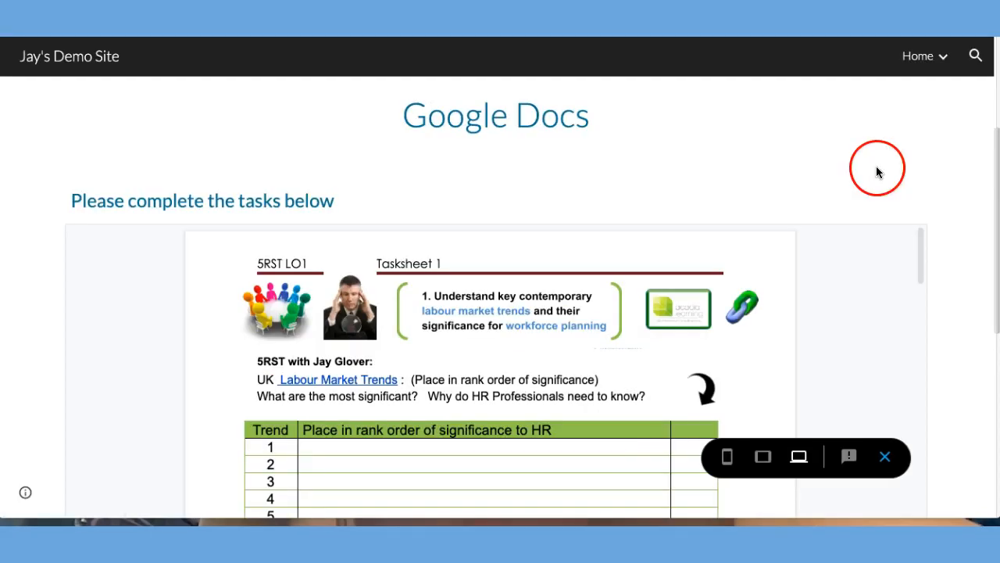
# Examine the embedded tasks document from its first table through the graph pages in the site preview
pyautogui.click(813, 234)
pyautogui.click(440, 500)
pyautogui.scroll(-5, 440, 500)
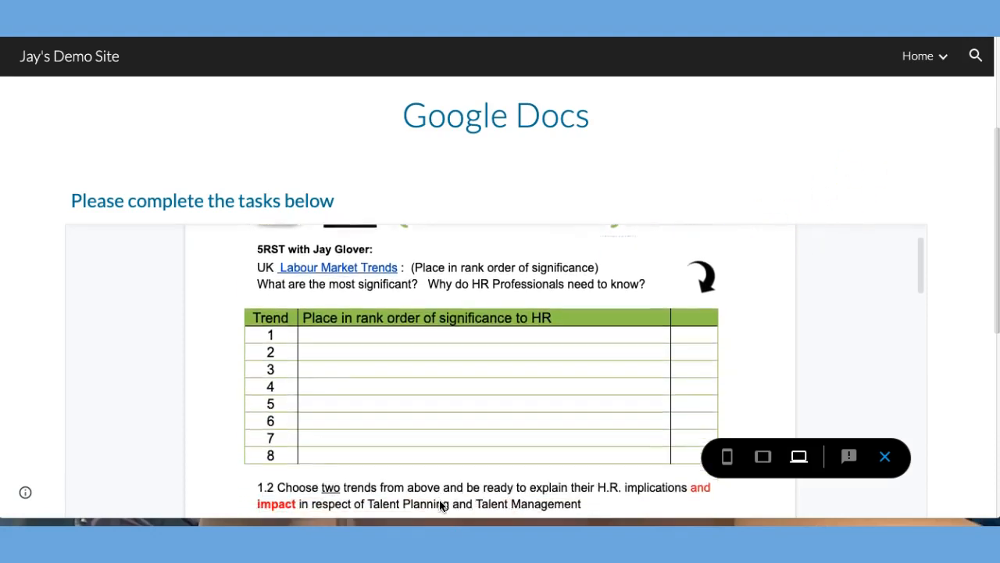
pyautogui.scroll(-9, 439, 506)
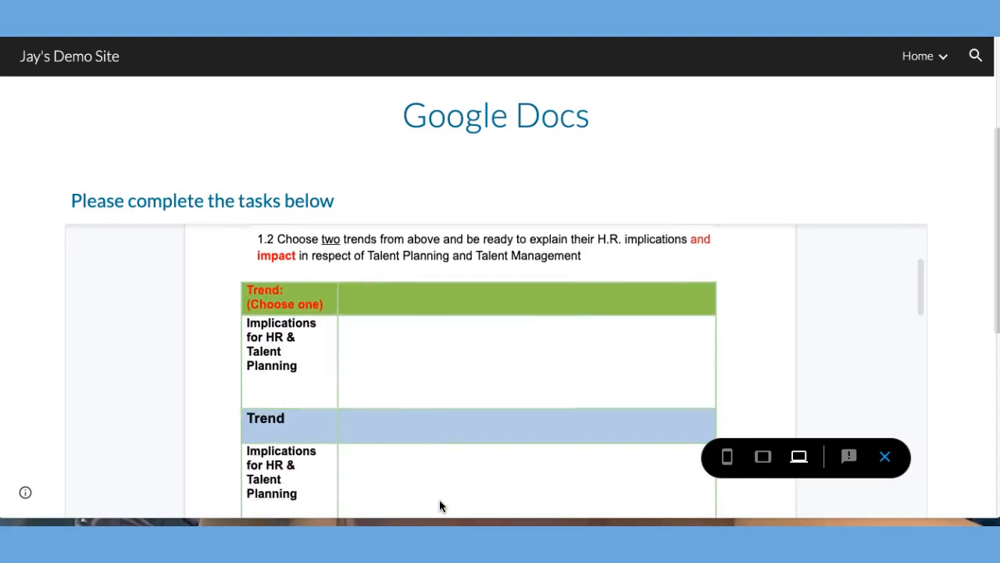
pyautogui.scroll(-5, 439, 506)
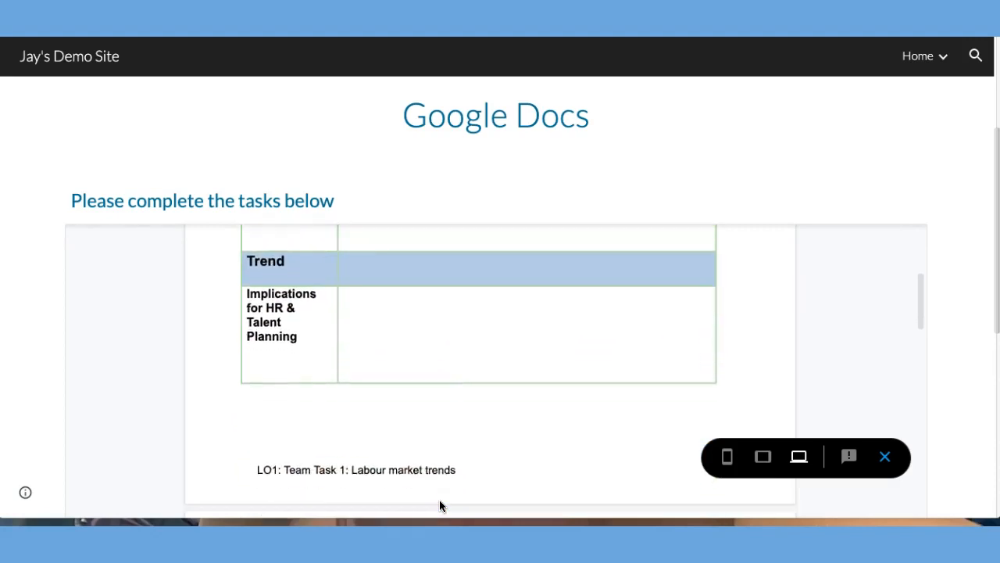
pyautogui.scroll(-8, 439, 505)
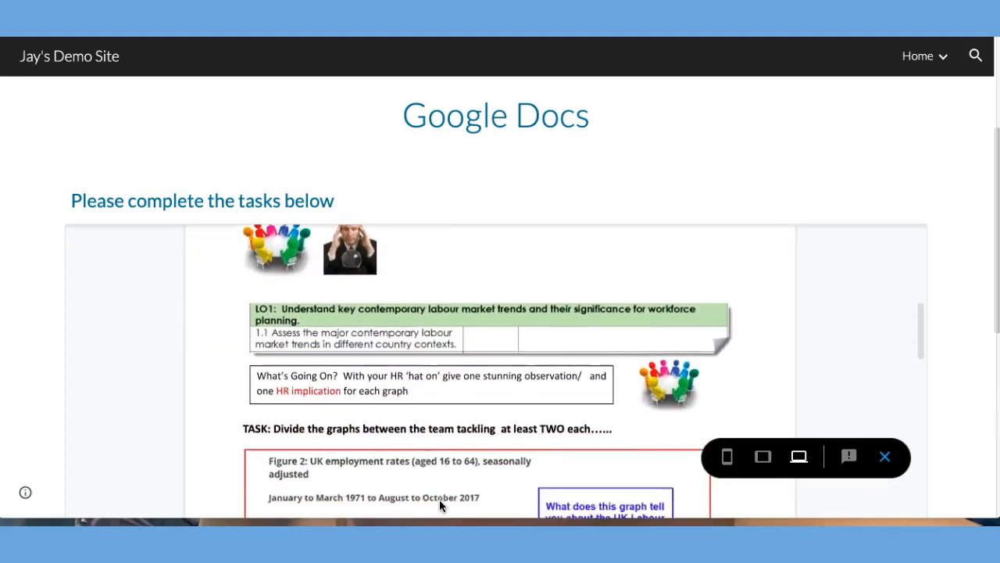
pyautogui.scroll(-15, 439, 505)
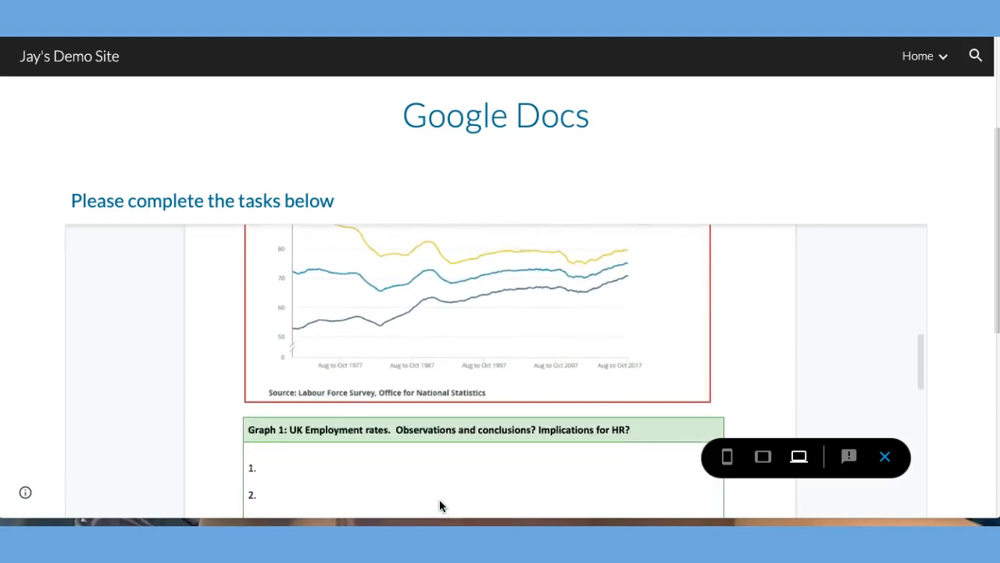
pyautogui.scroll(-15, 439, 505)
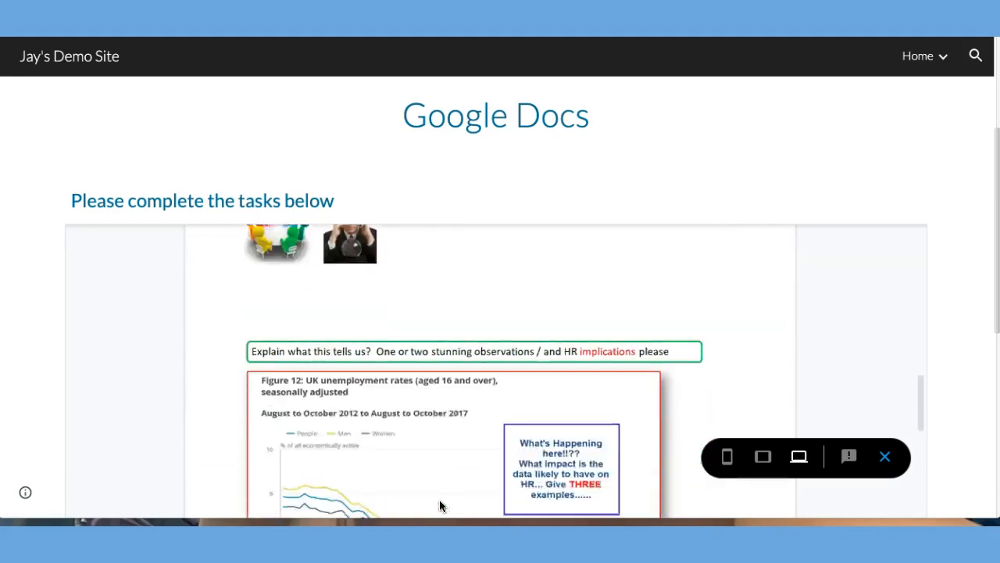
pyautogui.scroll(-15, 439, 506)
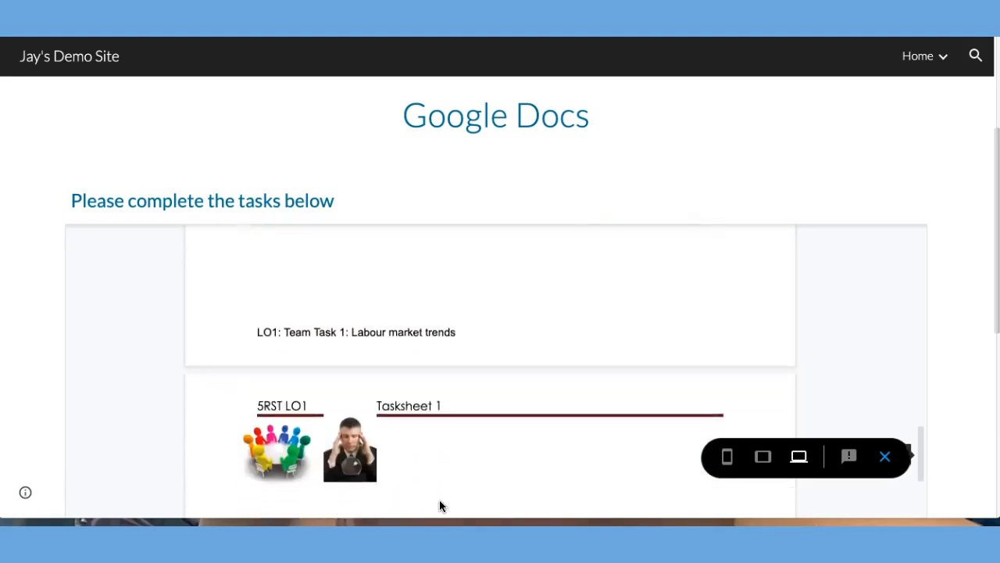
pyautogui.scroll(-10, 439, 506)
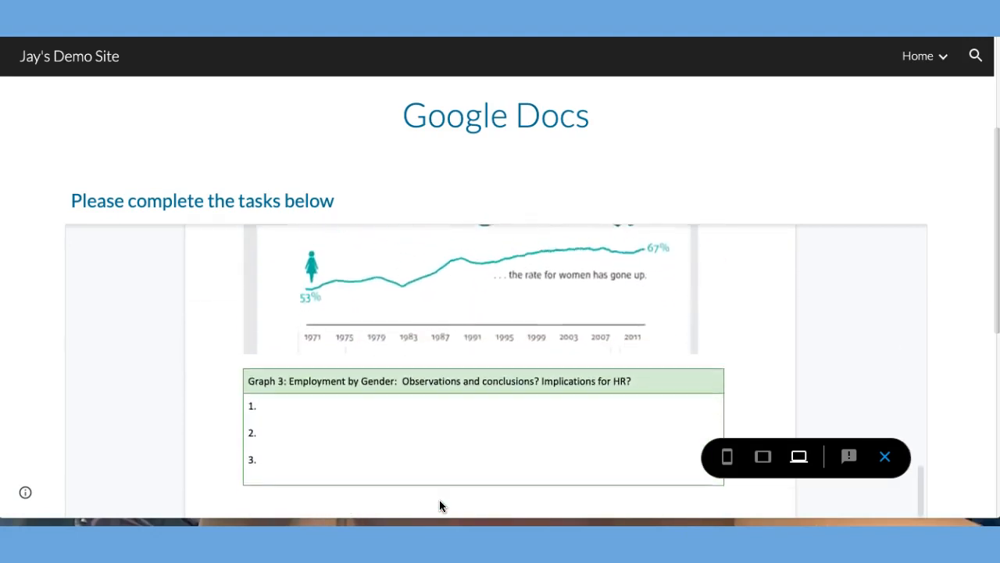
pyautogui.scroll(-10, 439, 506)
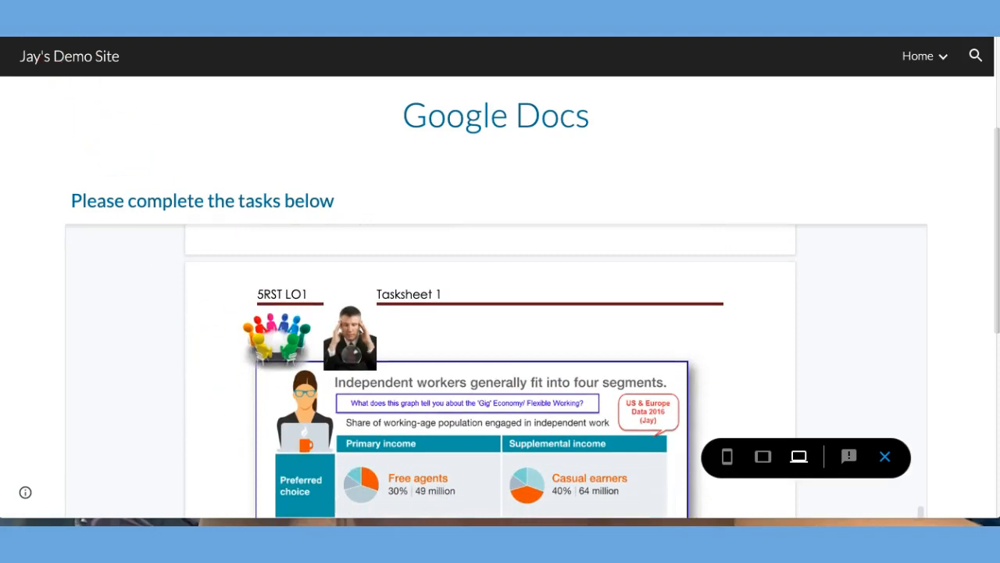
pyautogui.scroll(3, 500, 235)
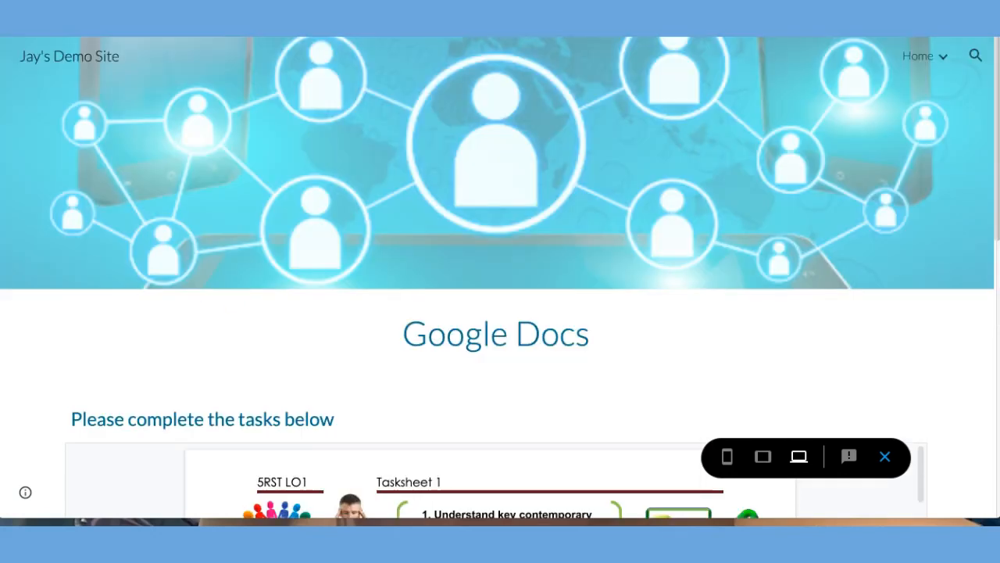
# Go to the home page through the previewed site's navigation and review its content
pyautogui.click(945, 58)
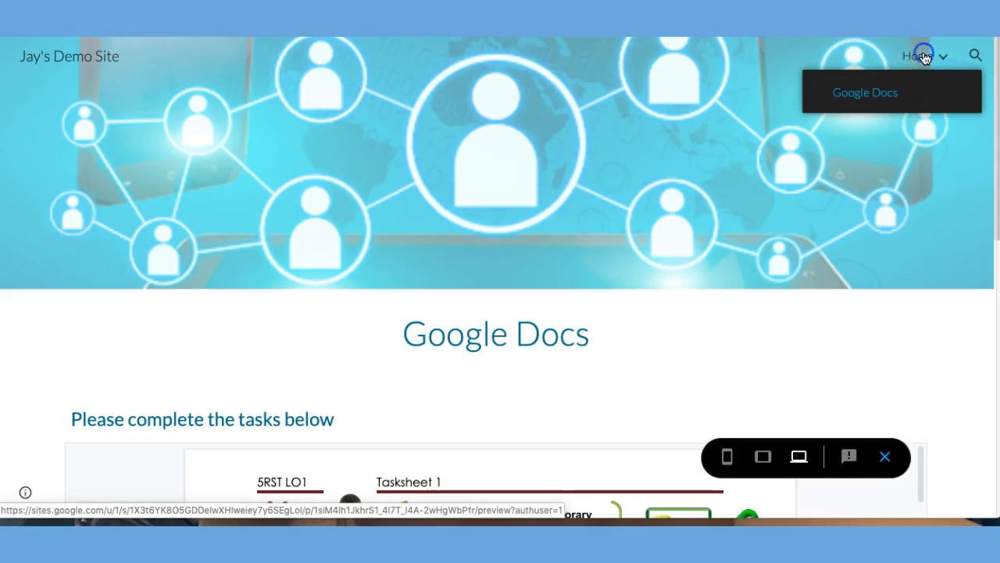
pyautogui.click(843, 77)
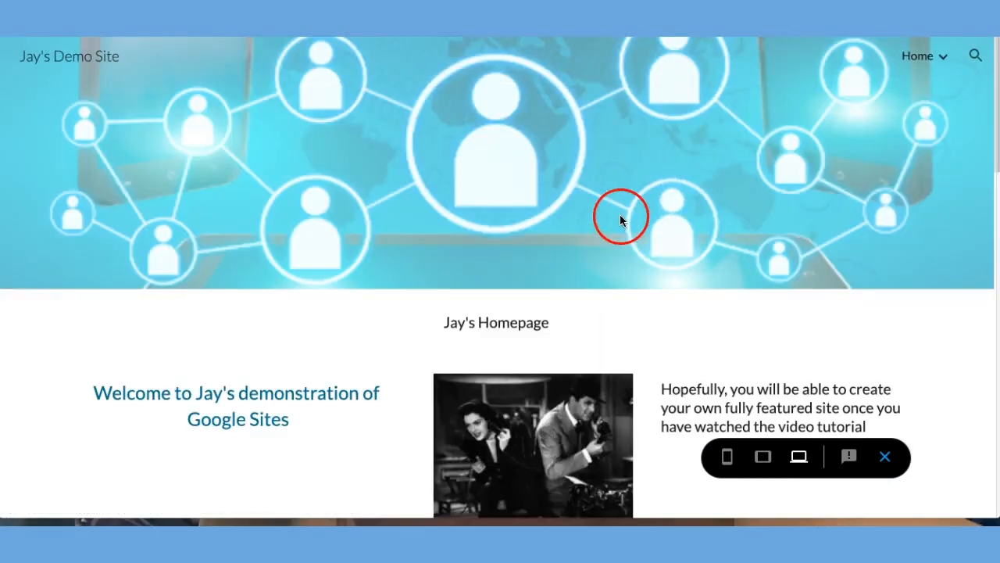
pyautogui.scroll(-3, 622, 216)
pyautogui.scroll(3, 622, 215)
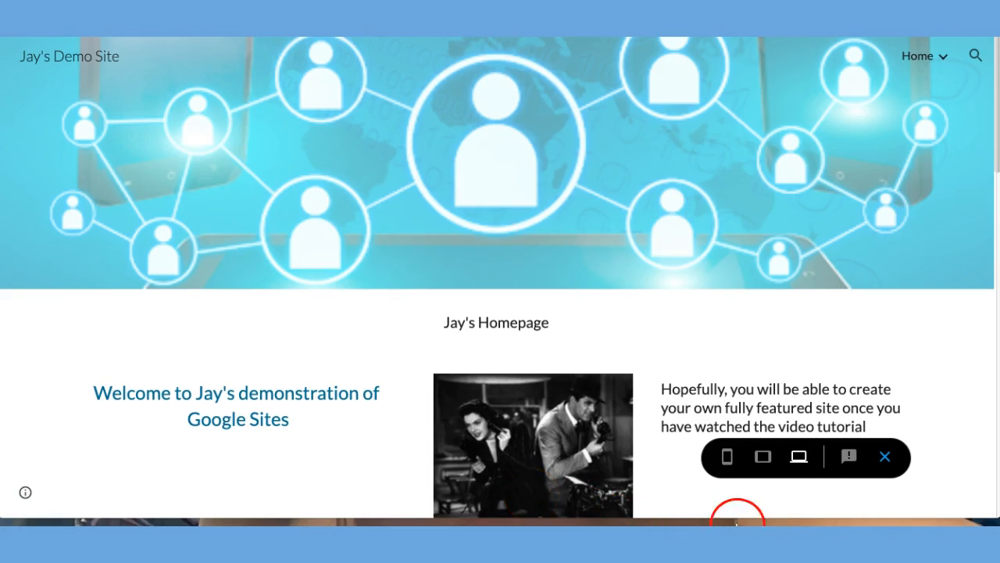
# Exit the preview and publish the site with the web address jaysdemosite
pyautogui.click(885, 460)
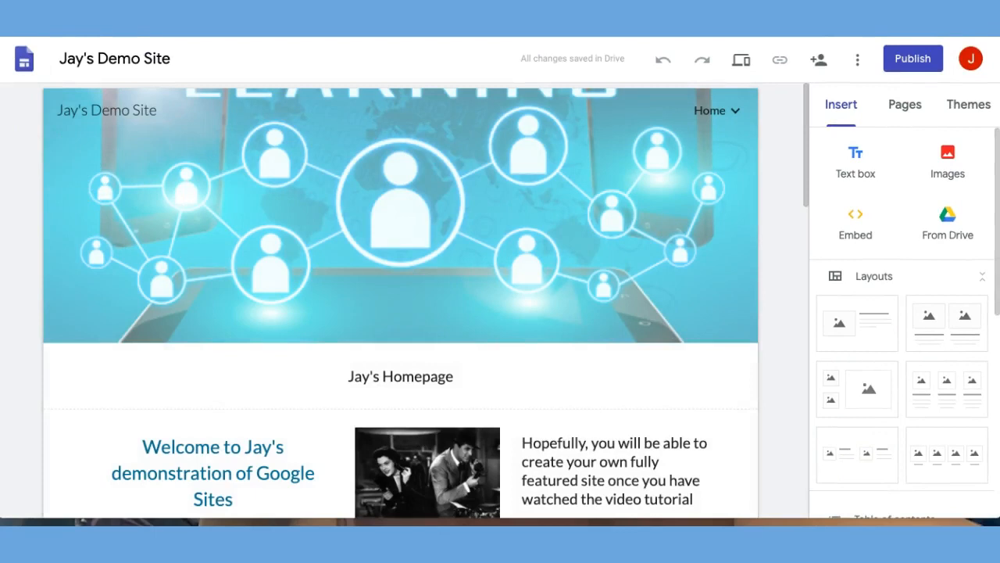
pyautogui.click(911, 60)
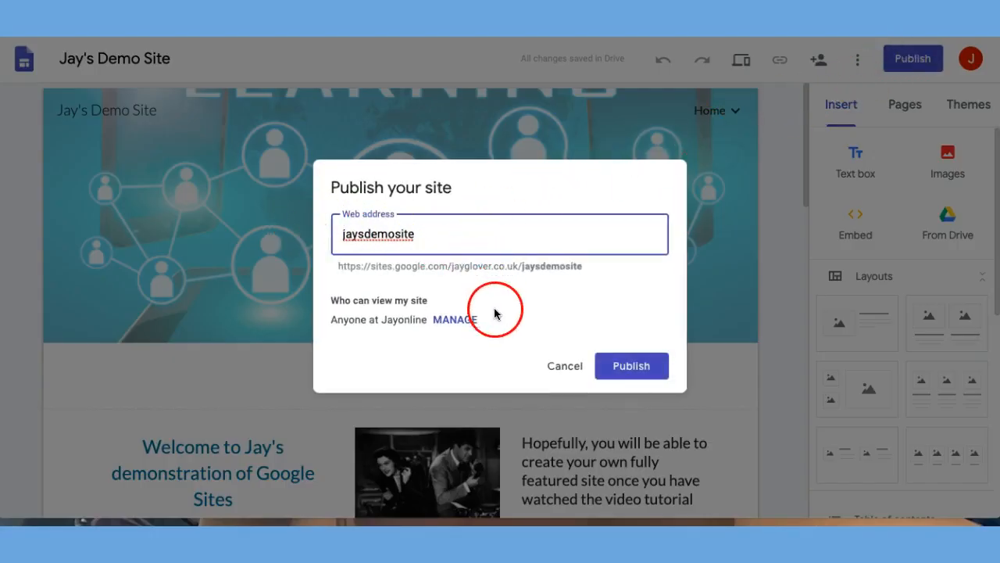
pyautogui.click(631, 368)
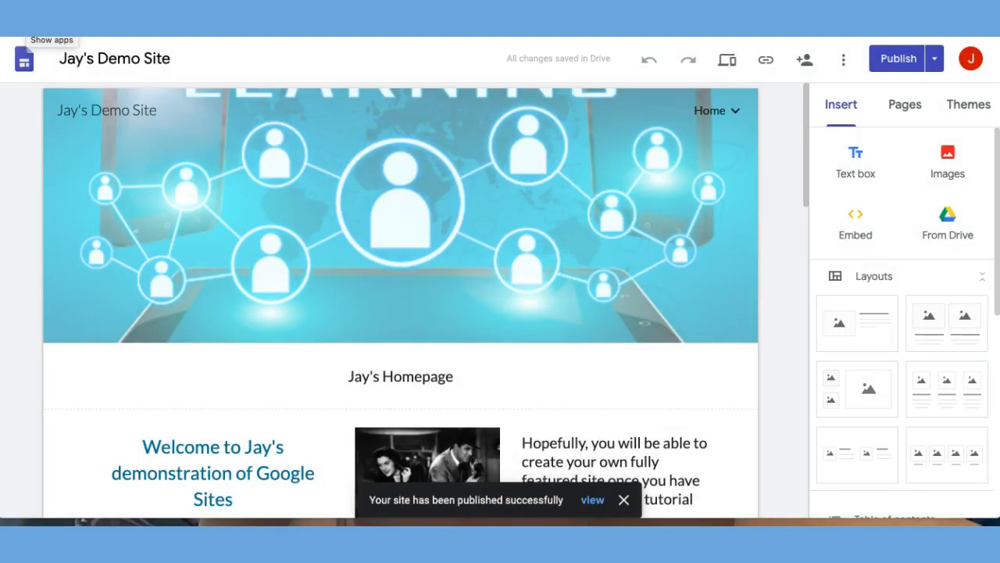
# Copy the published site link and open it in a new browser tab
pyautogui.click(765, 61)
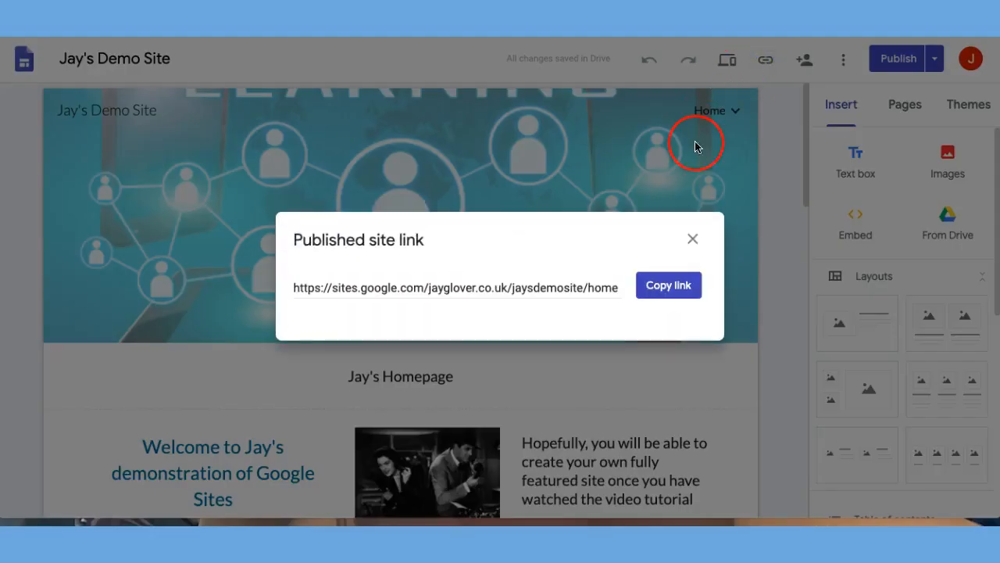
pyautogui.click(669, 286)
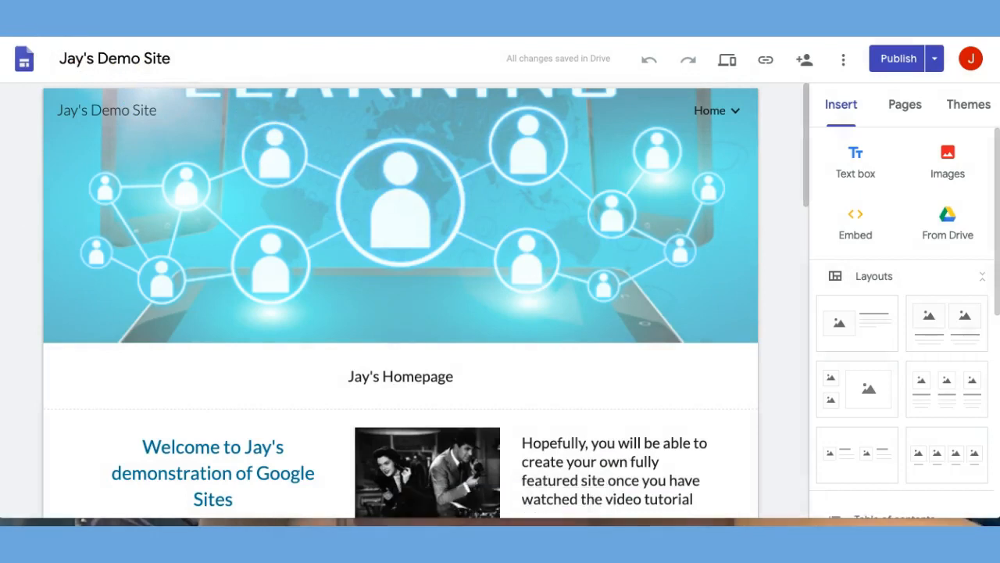
pyautogui.hotkey('ctrl', 't')
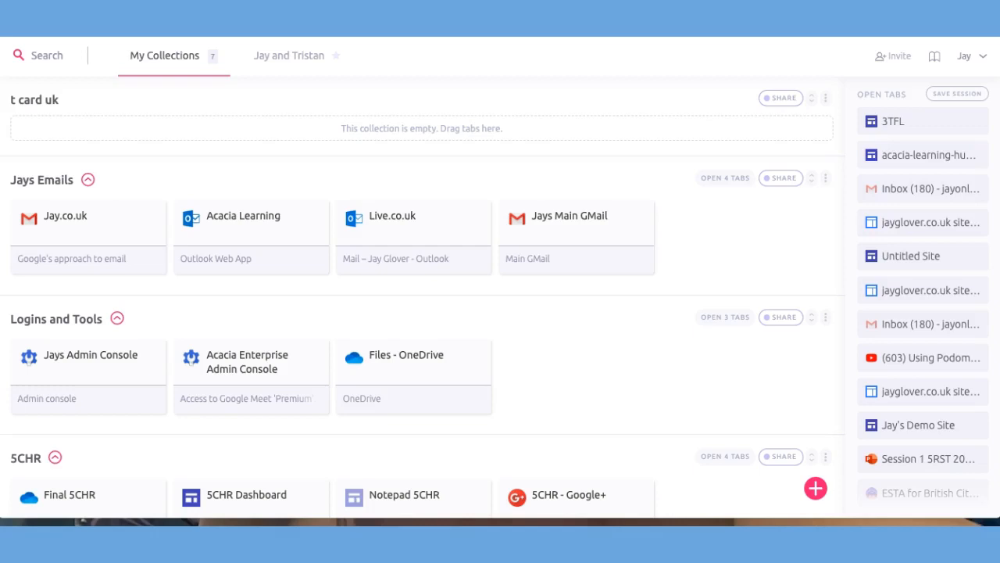
pyautogui.hotkey('ctrl', 'v')
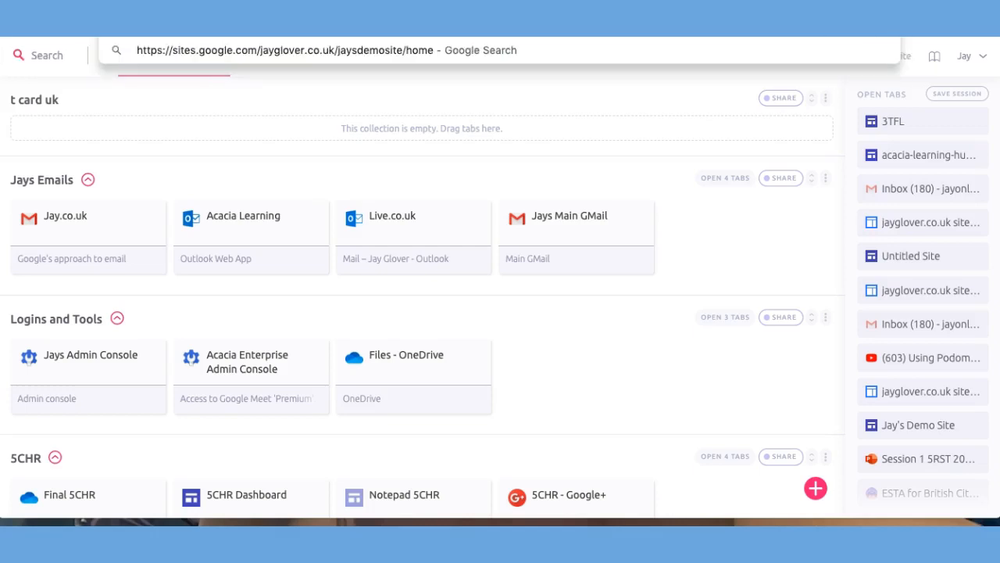
pyautogui.press('Return')
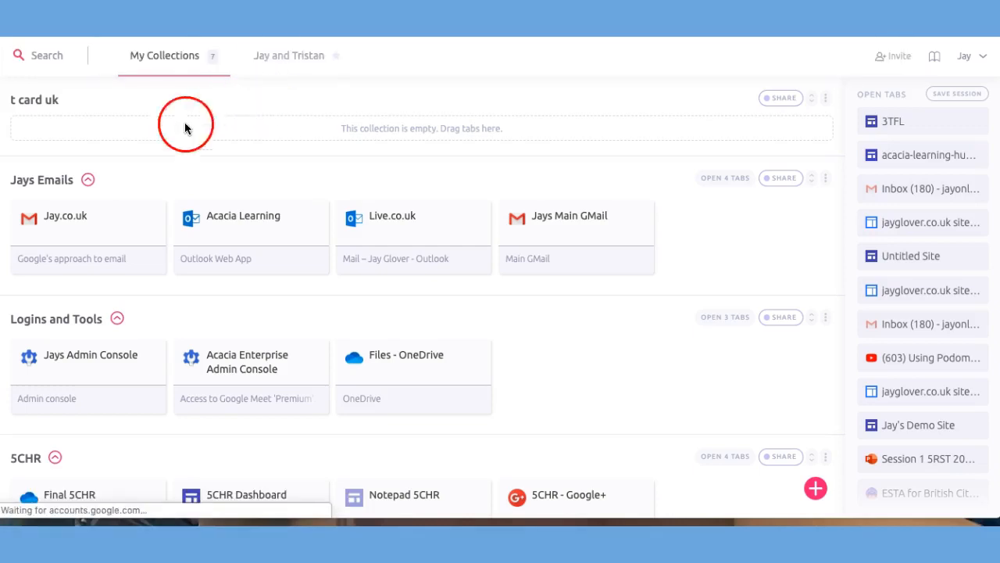
# Review the live home page down to the Podomatic video and go to the subpage under Home
pyautogui.scroll(-8, 253, 479)
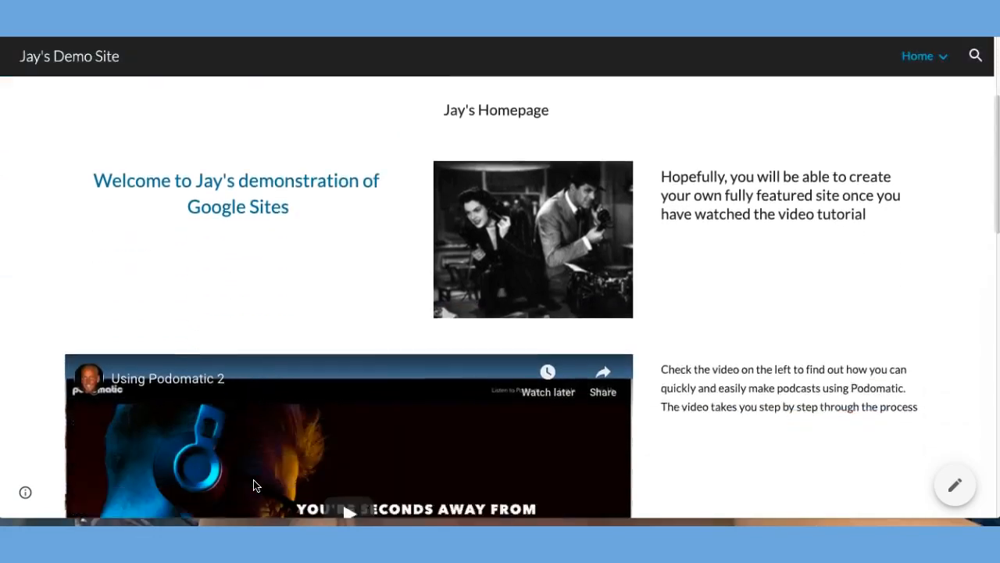
pyautogui.scroll(-2, 253, 479)
pyautogui.scroll(10, 252, 474)
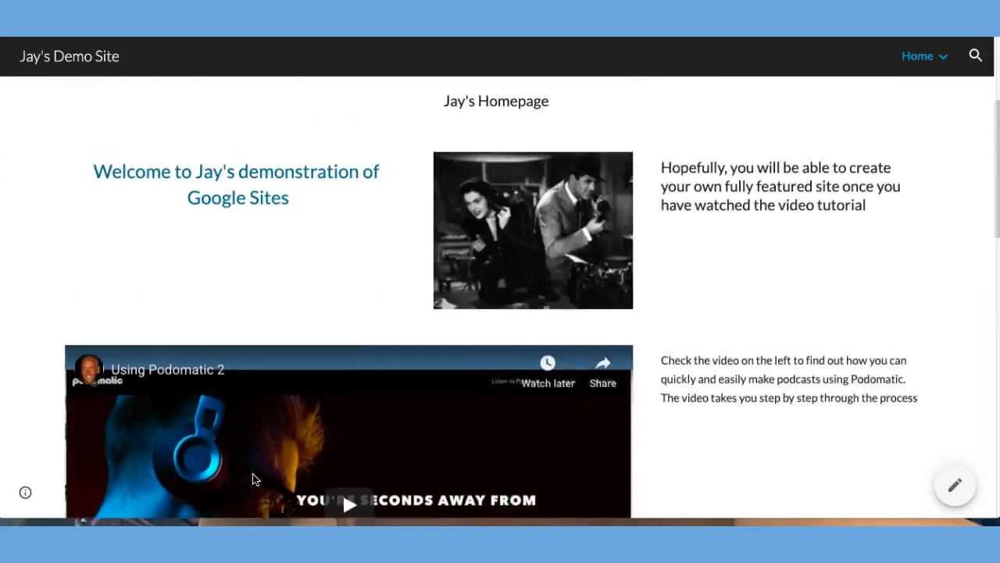
pyautogui.click(944, 58)
pyautogui.click(871, 94)
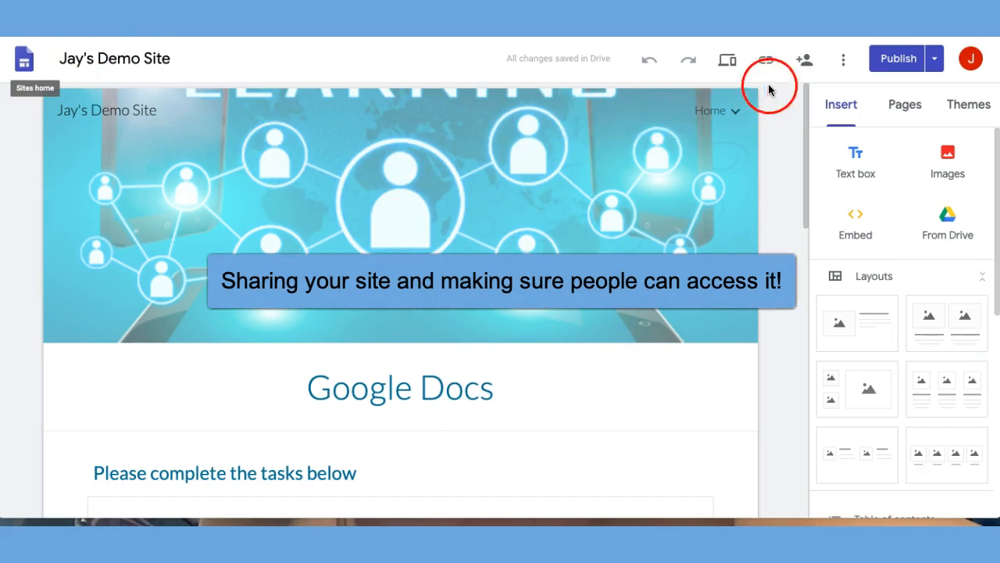
# Change the site's published access to "Anyone can find and view the published version" and save the sharing settings
pyautogui.click(804, 61)
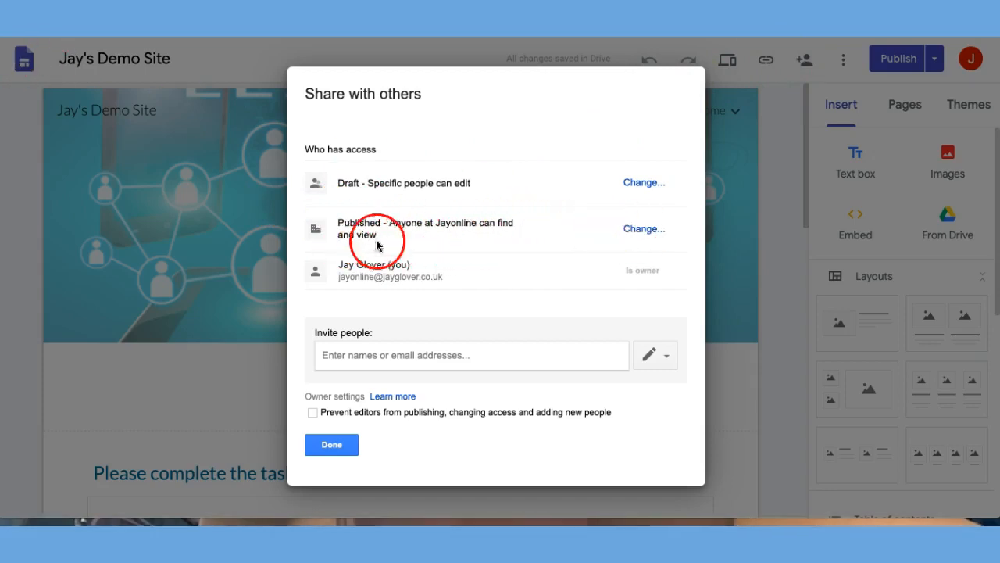
pyautogui.click(643, 230)
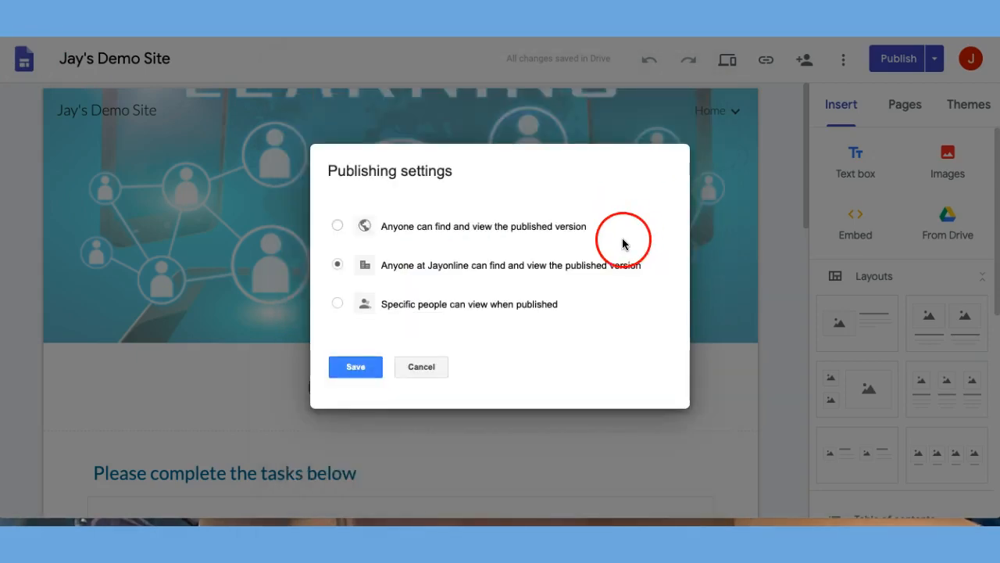
pyautogui.click(336, 226)
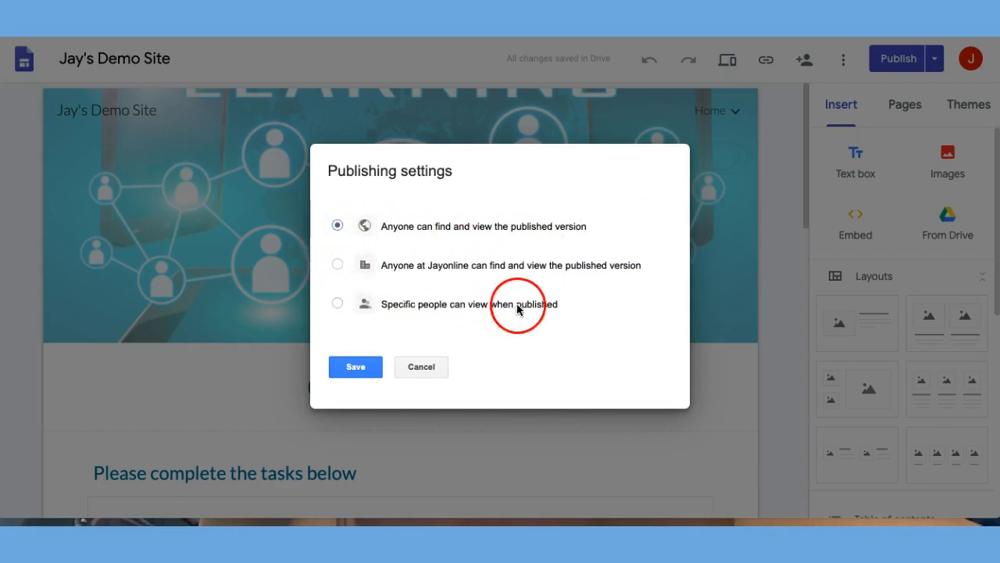
pyautogui.click(356, 369)
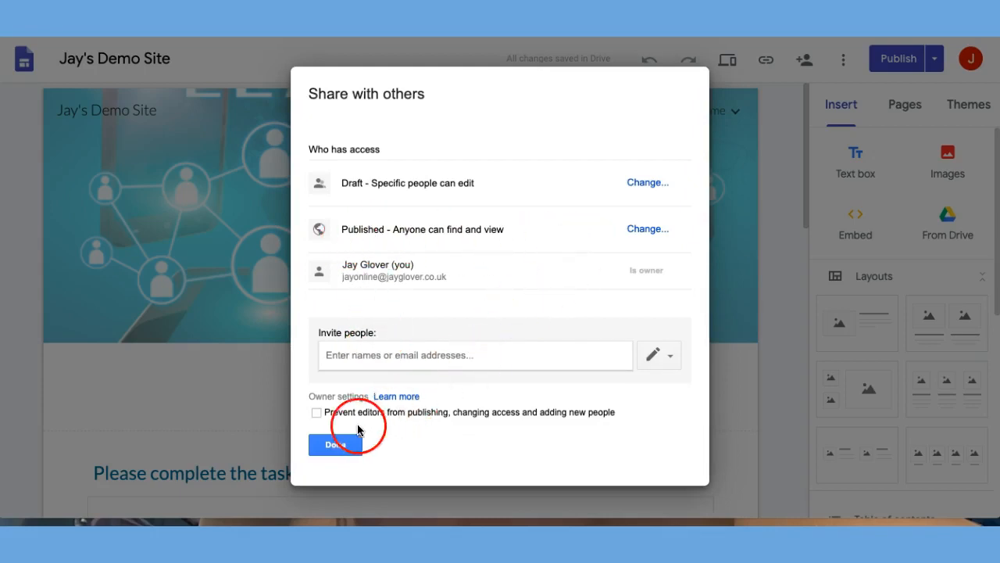
pyautogui.click(335, 444)
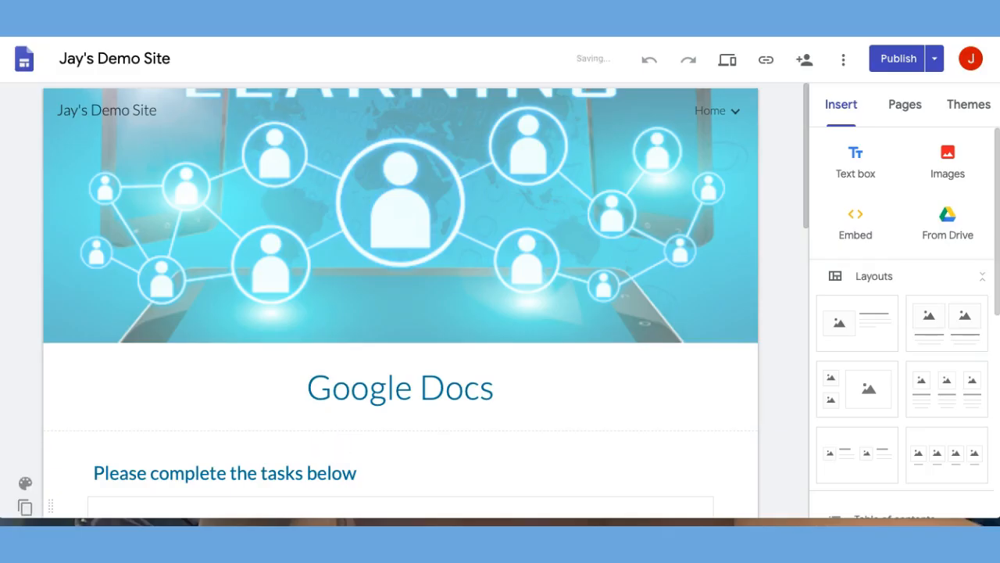